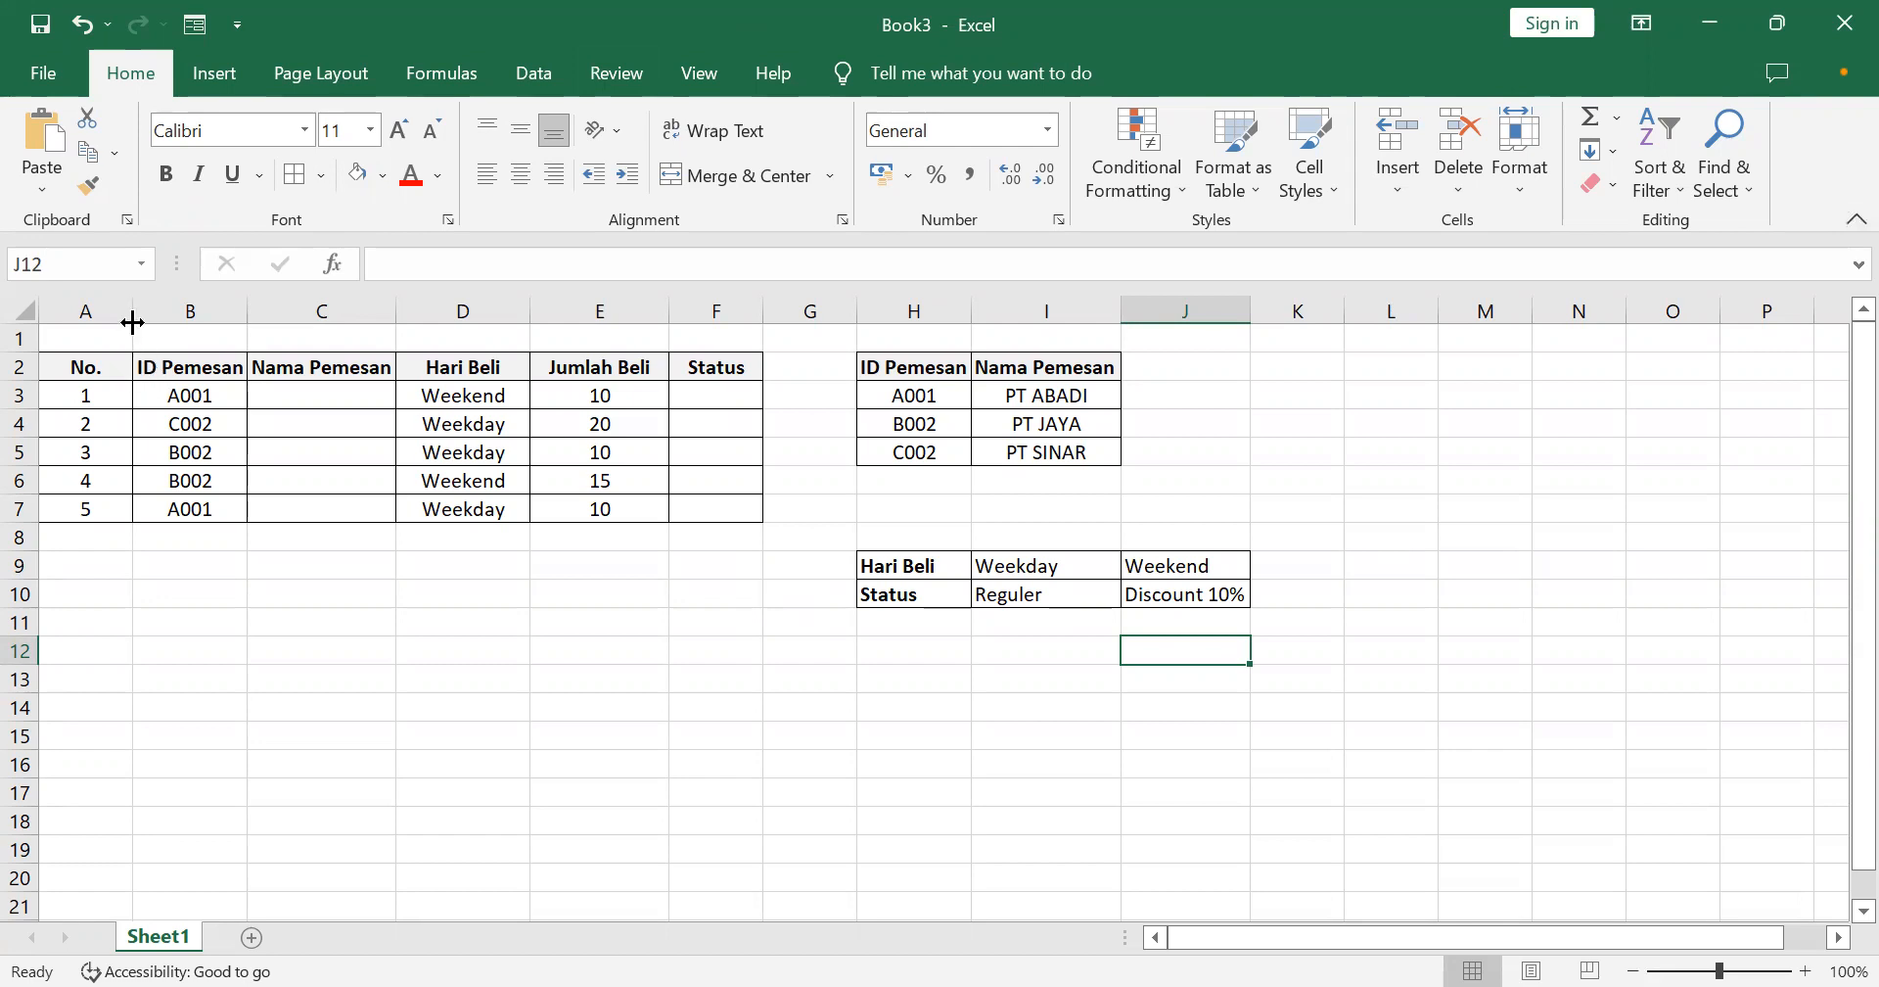
Narrow column A and shade the Hari Beli and Status label cells H9:H10 light grey.
left_click_drag(131, 314, 98, 320)
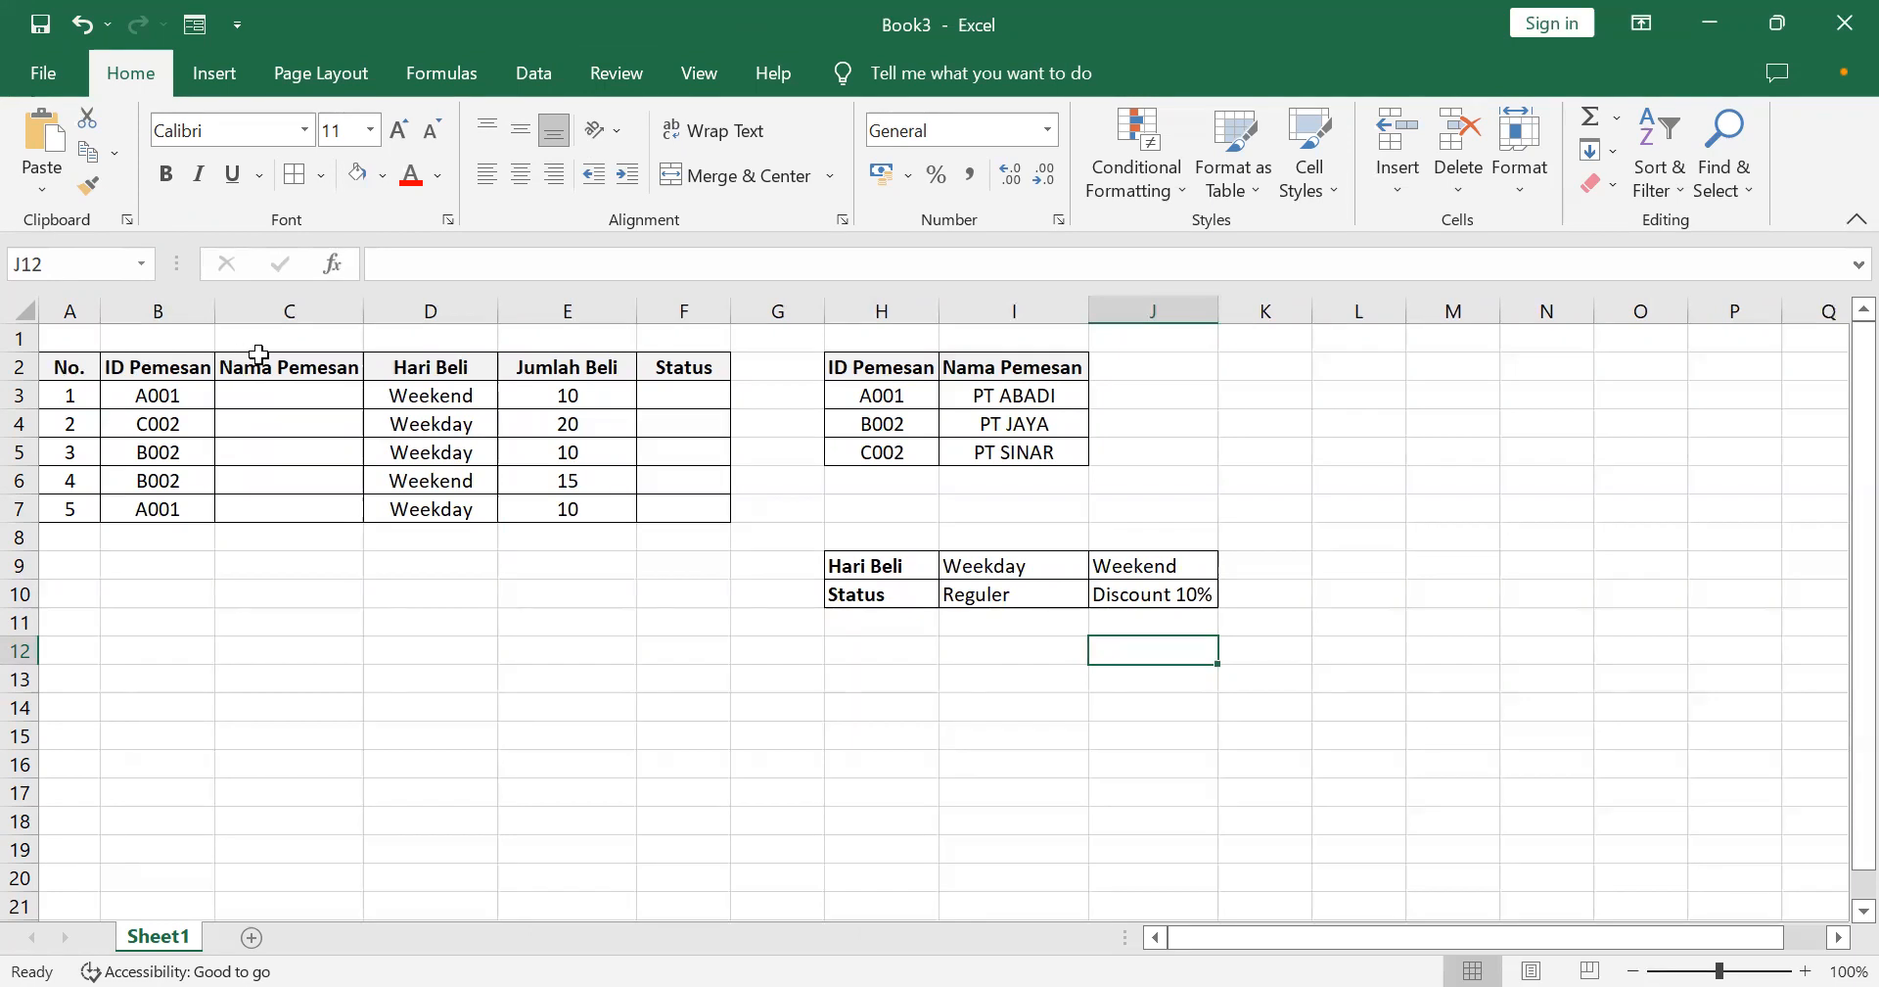
left_click_drag(874, 568, 872, 600)
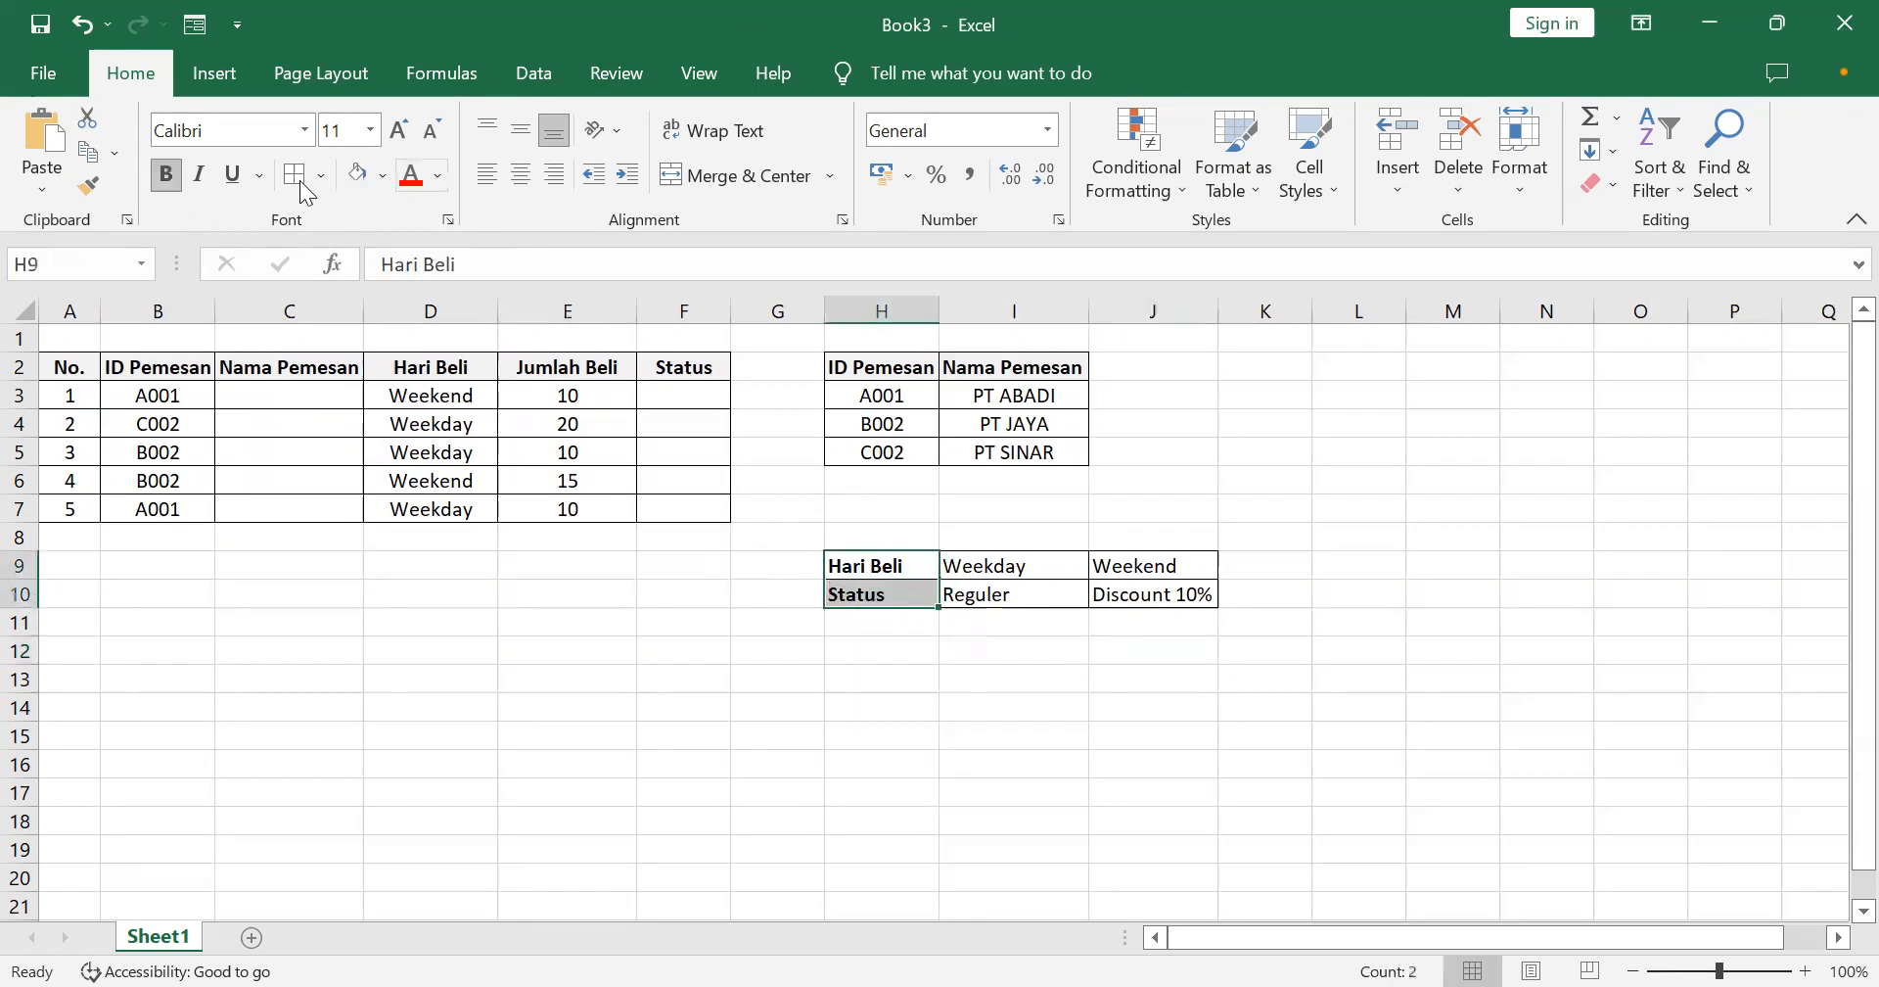
Examine the order table, its empty Nama Pemesan and Status columns, and the Hari Beli and Status reference table.
left_click_drag(67, 365, 676, 504)
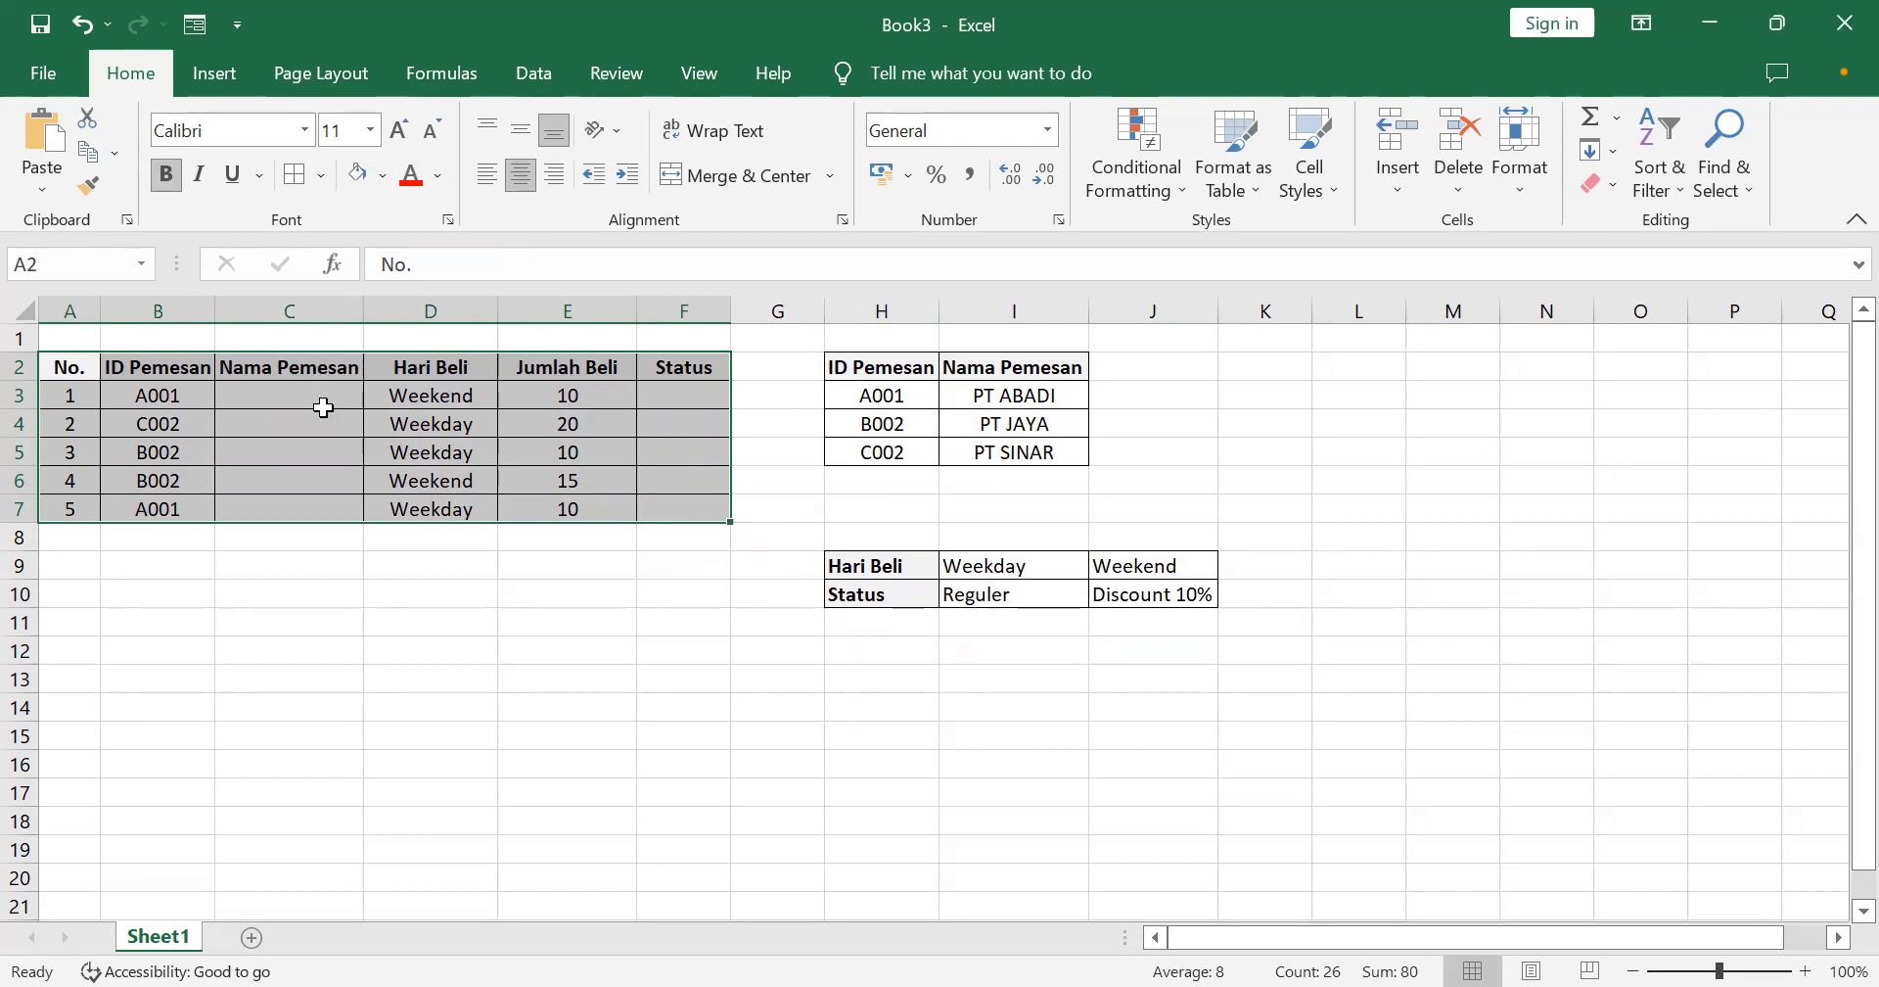
left_click(305, 392)
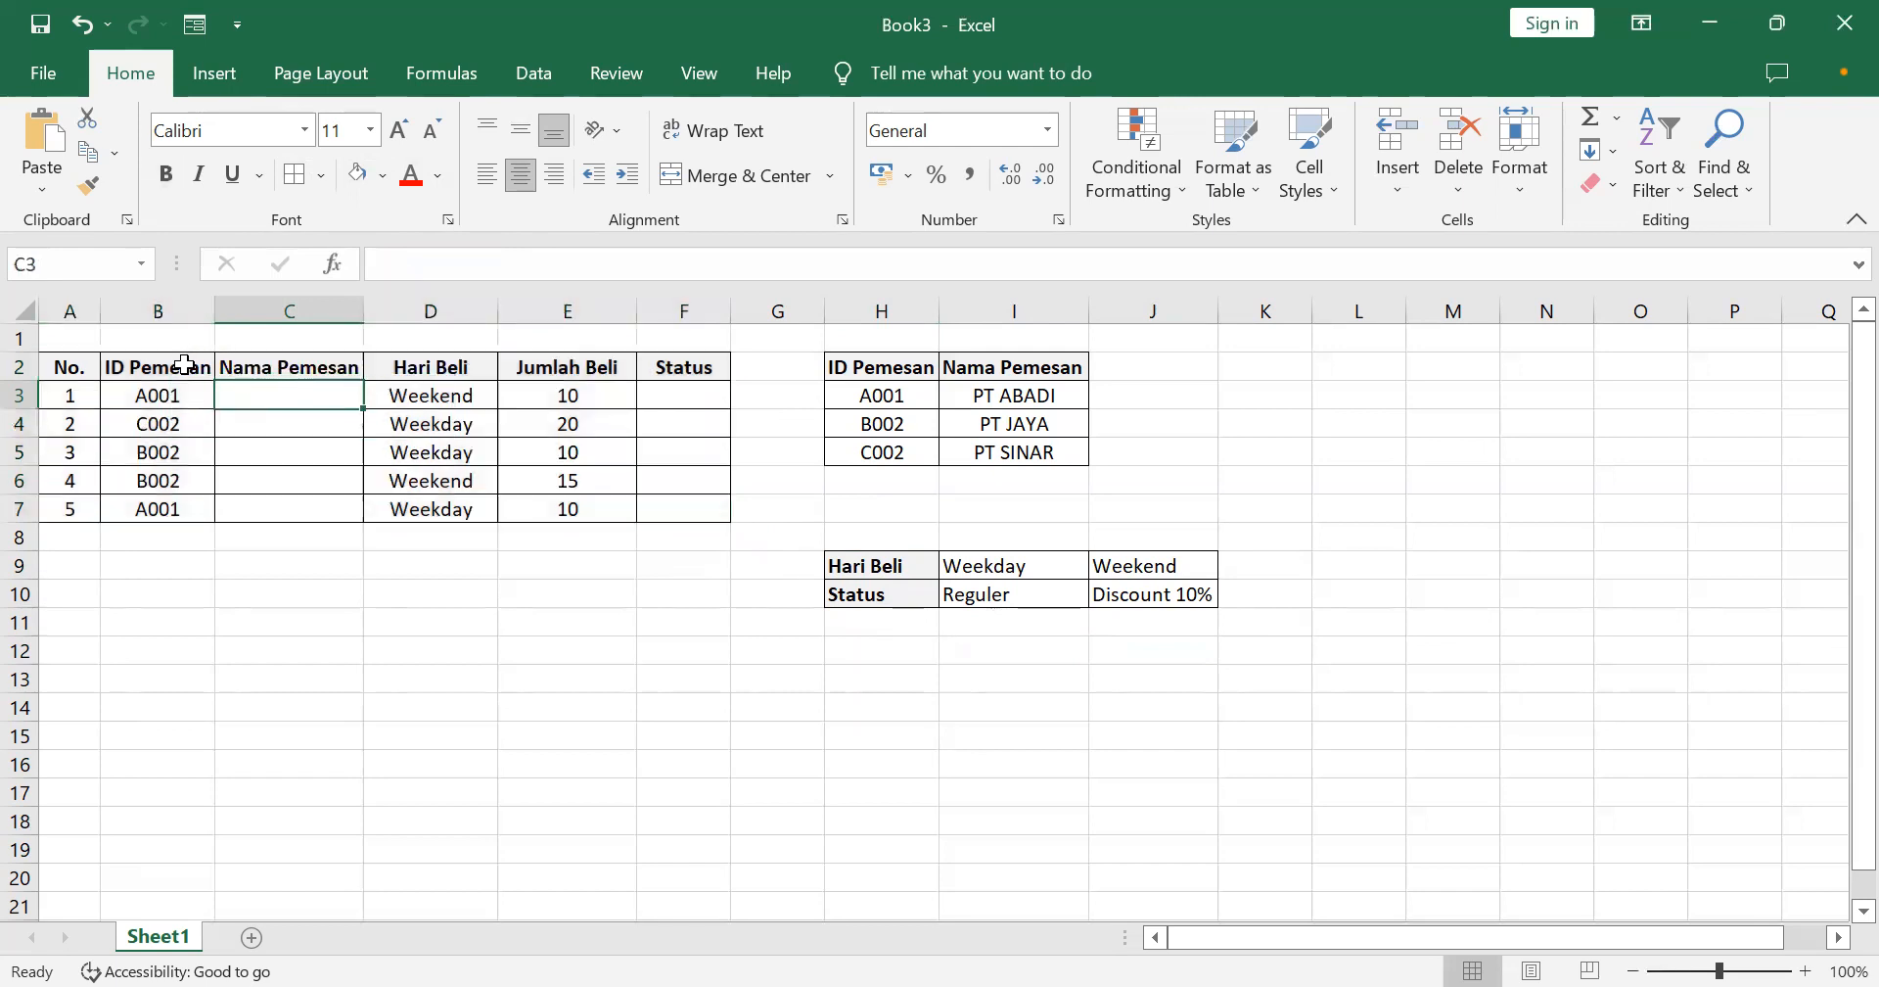
left_click_drag(308, 393, 320, 501)
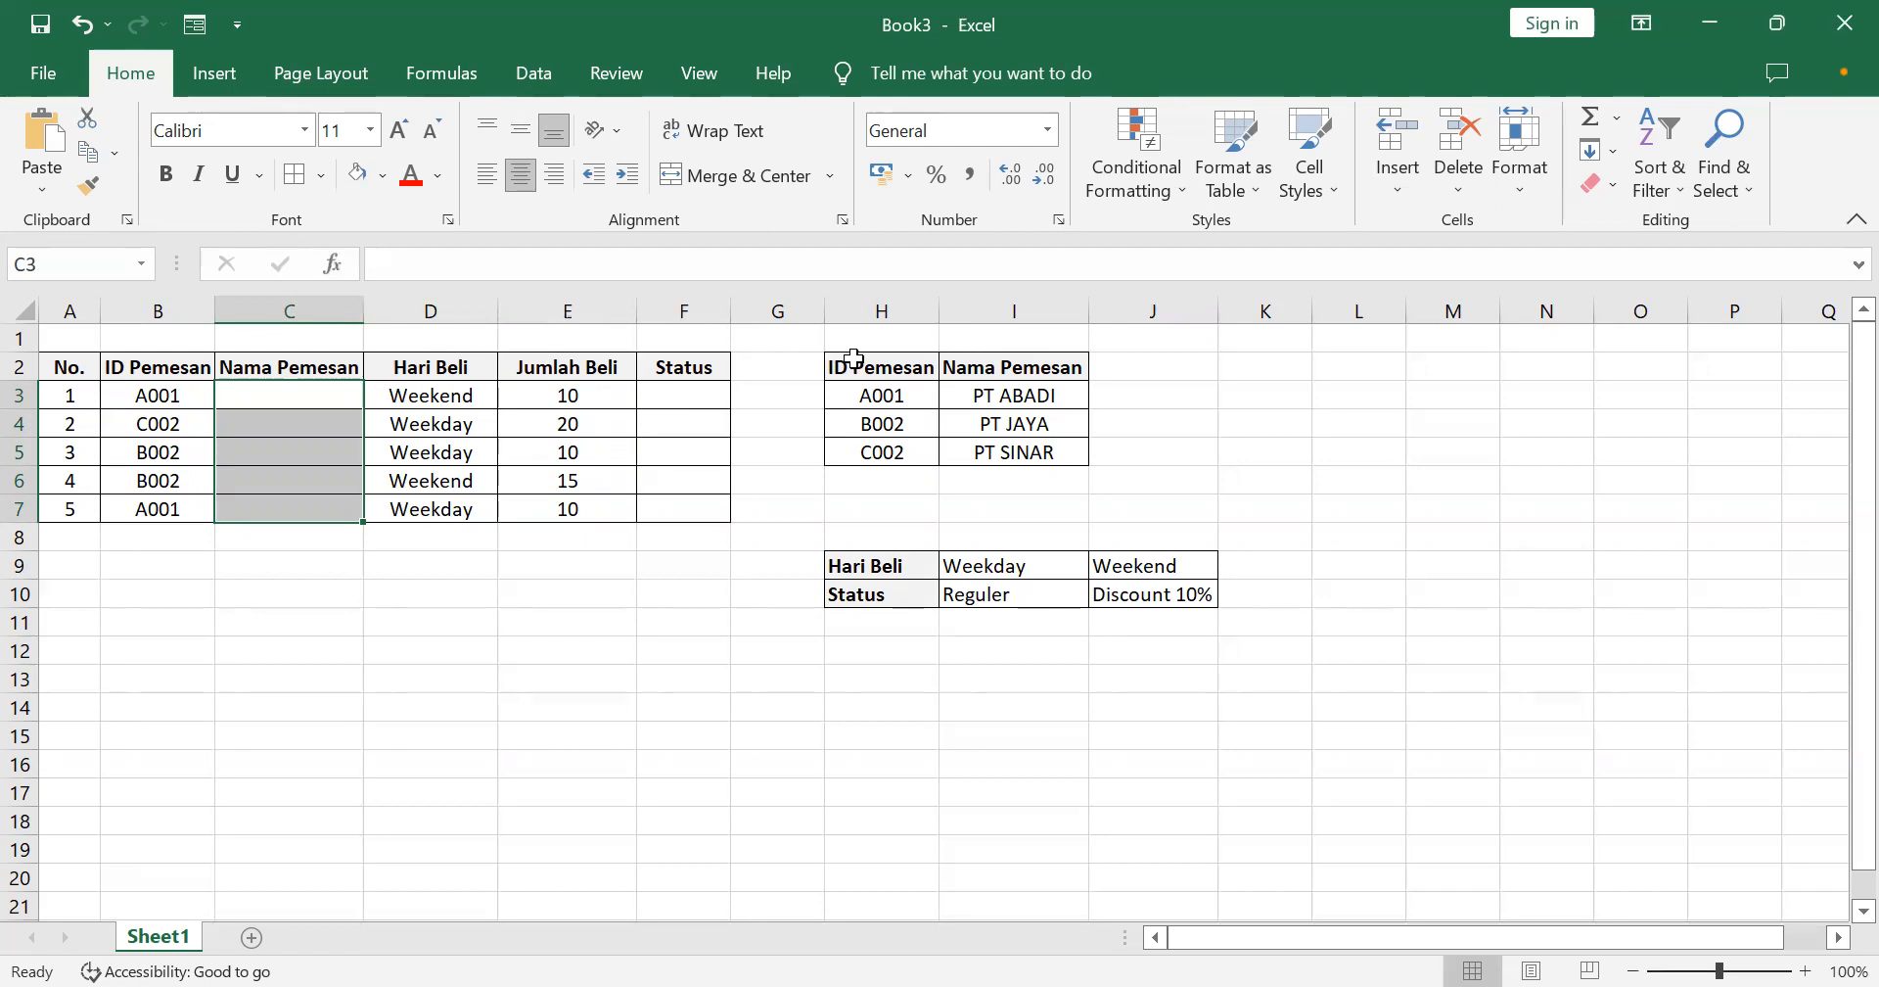
left_click_drag(685, 394, 688, 508)
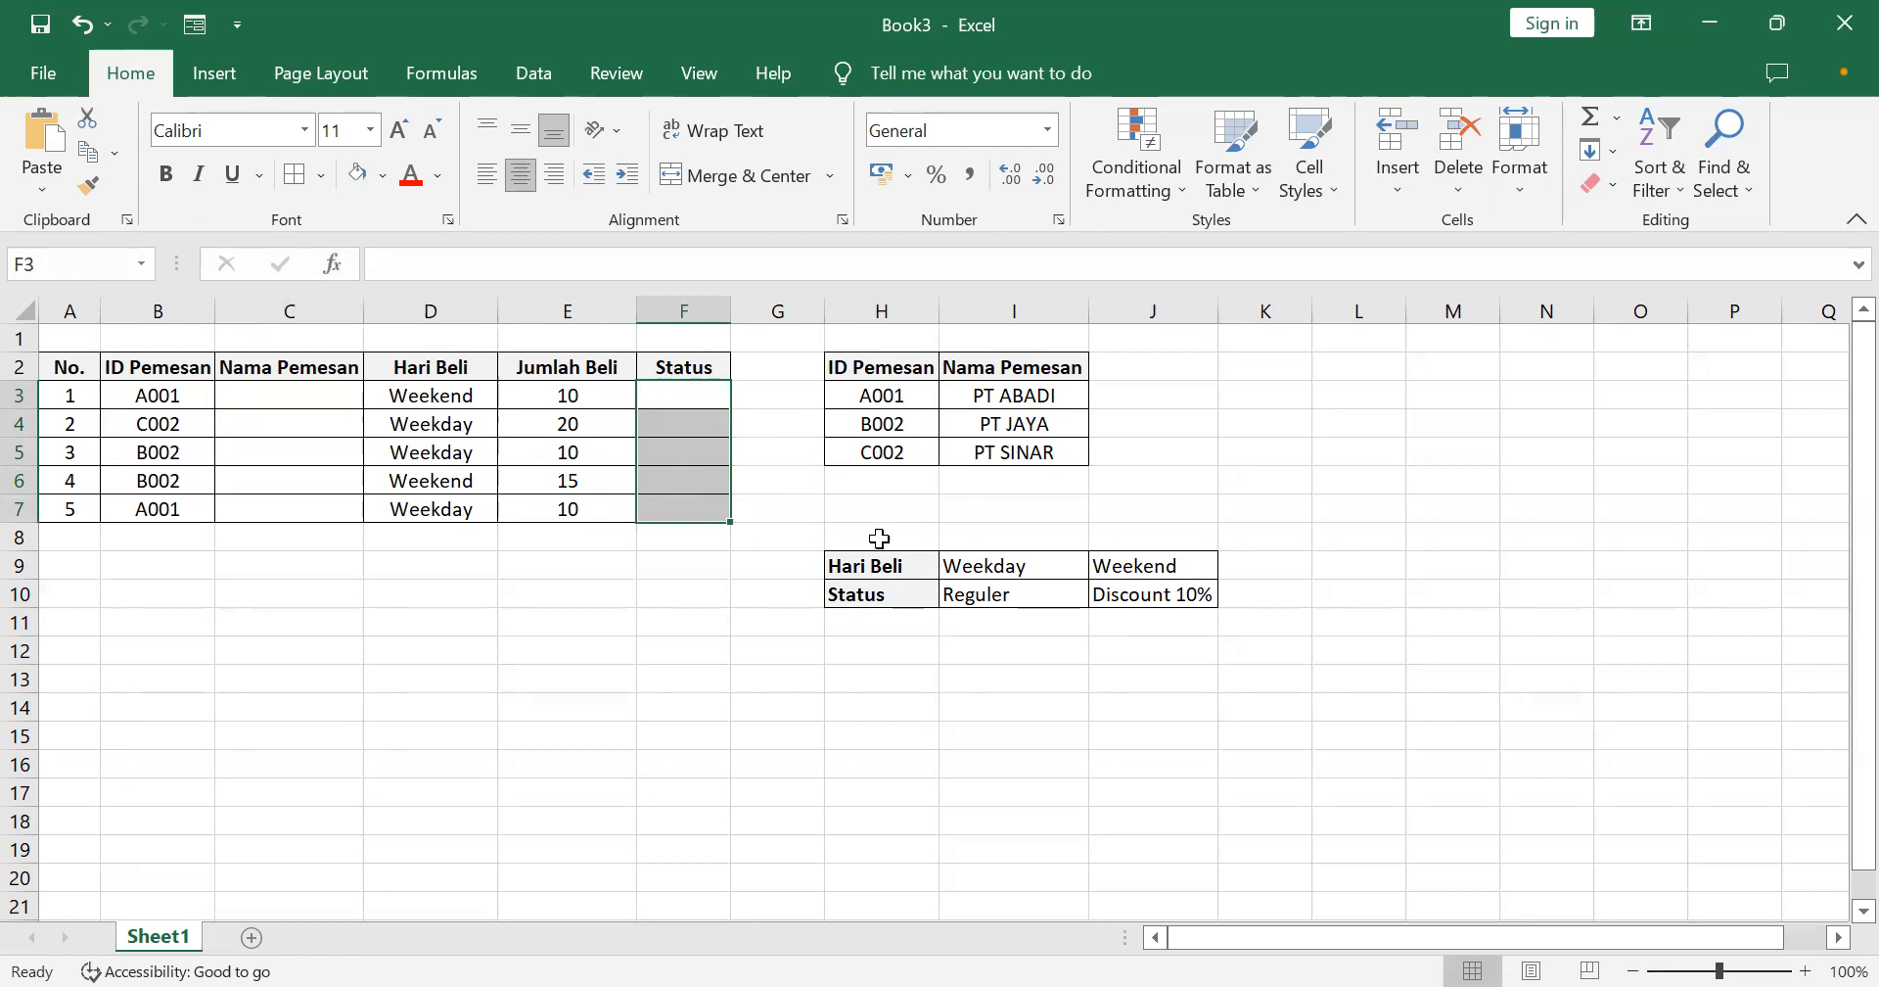
left_click_drag(863, 563, 1158, 607)
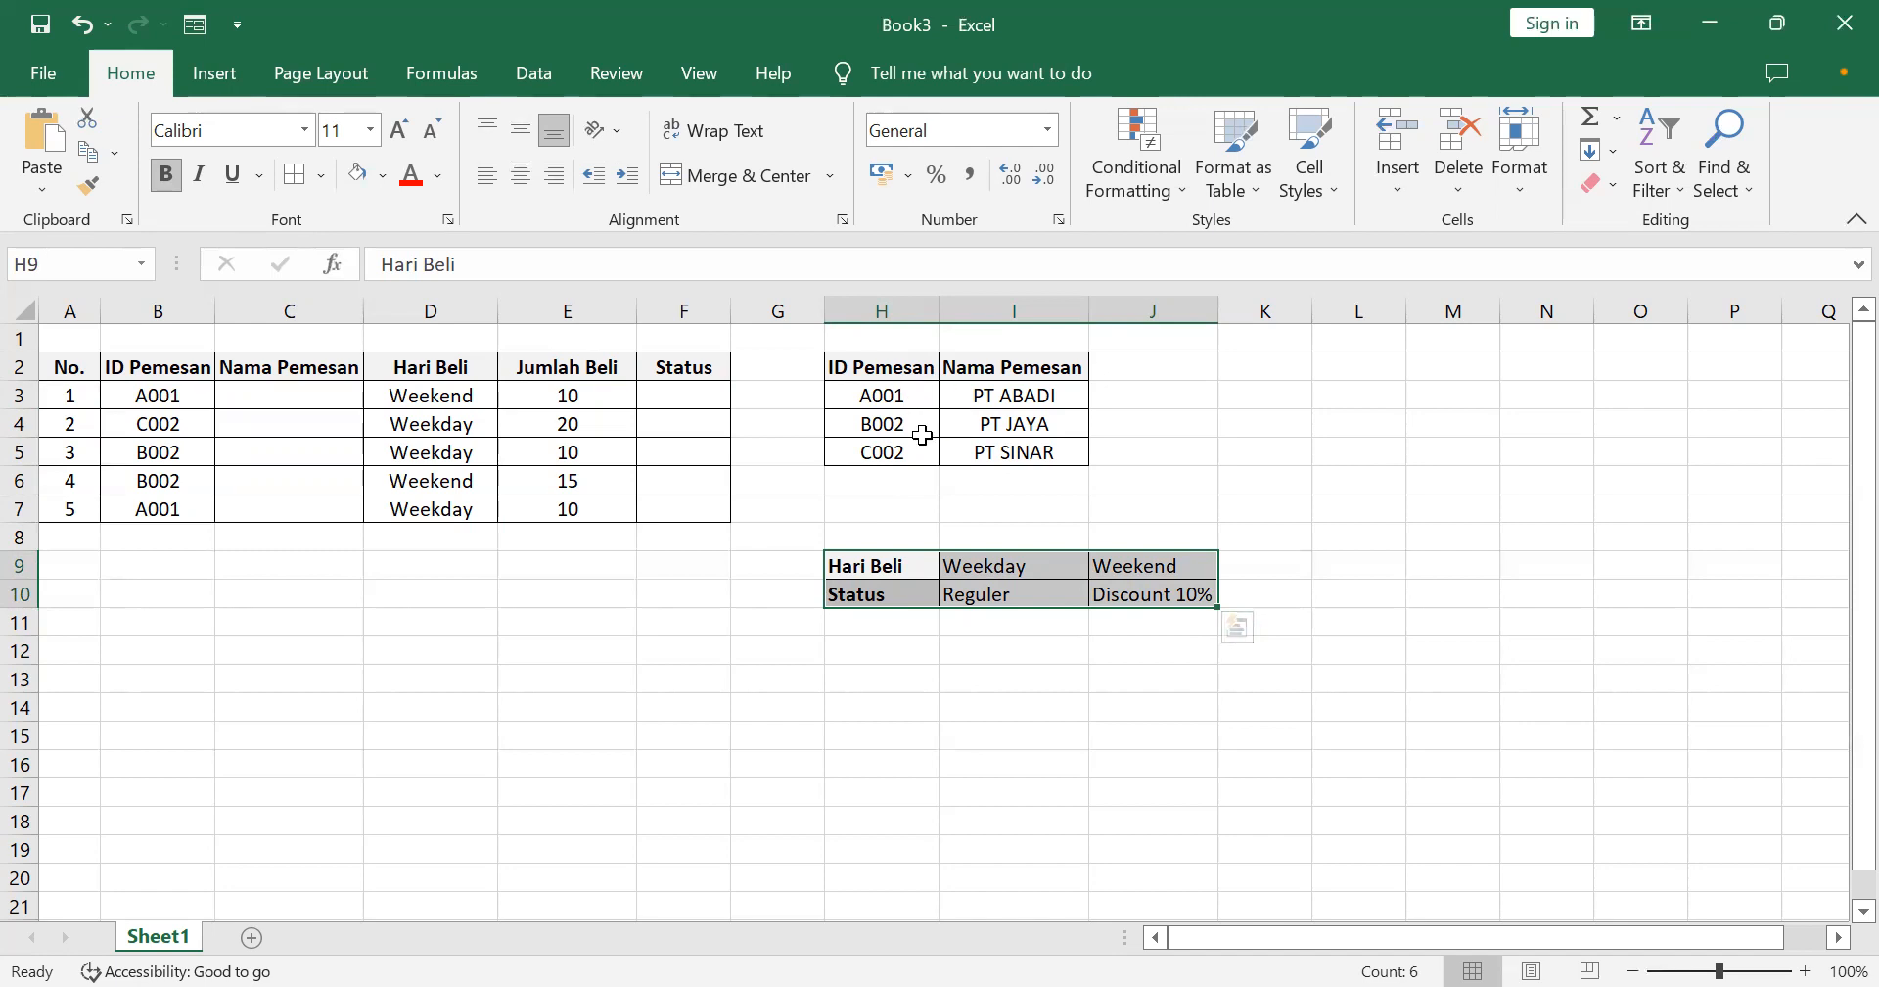
left_click(912, 570)
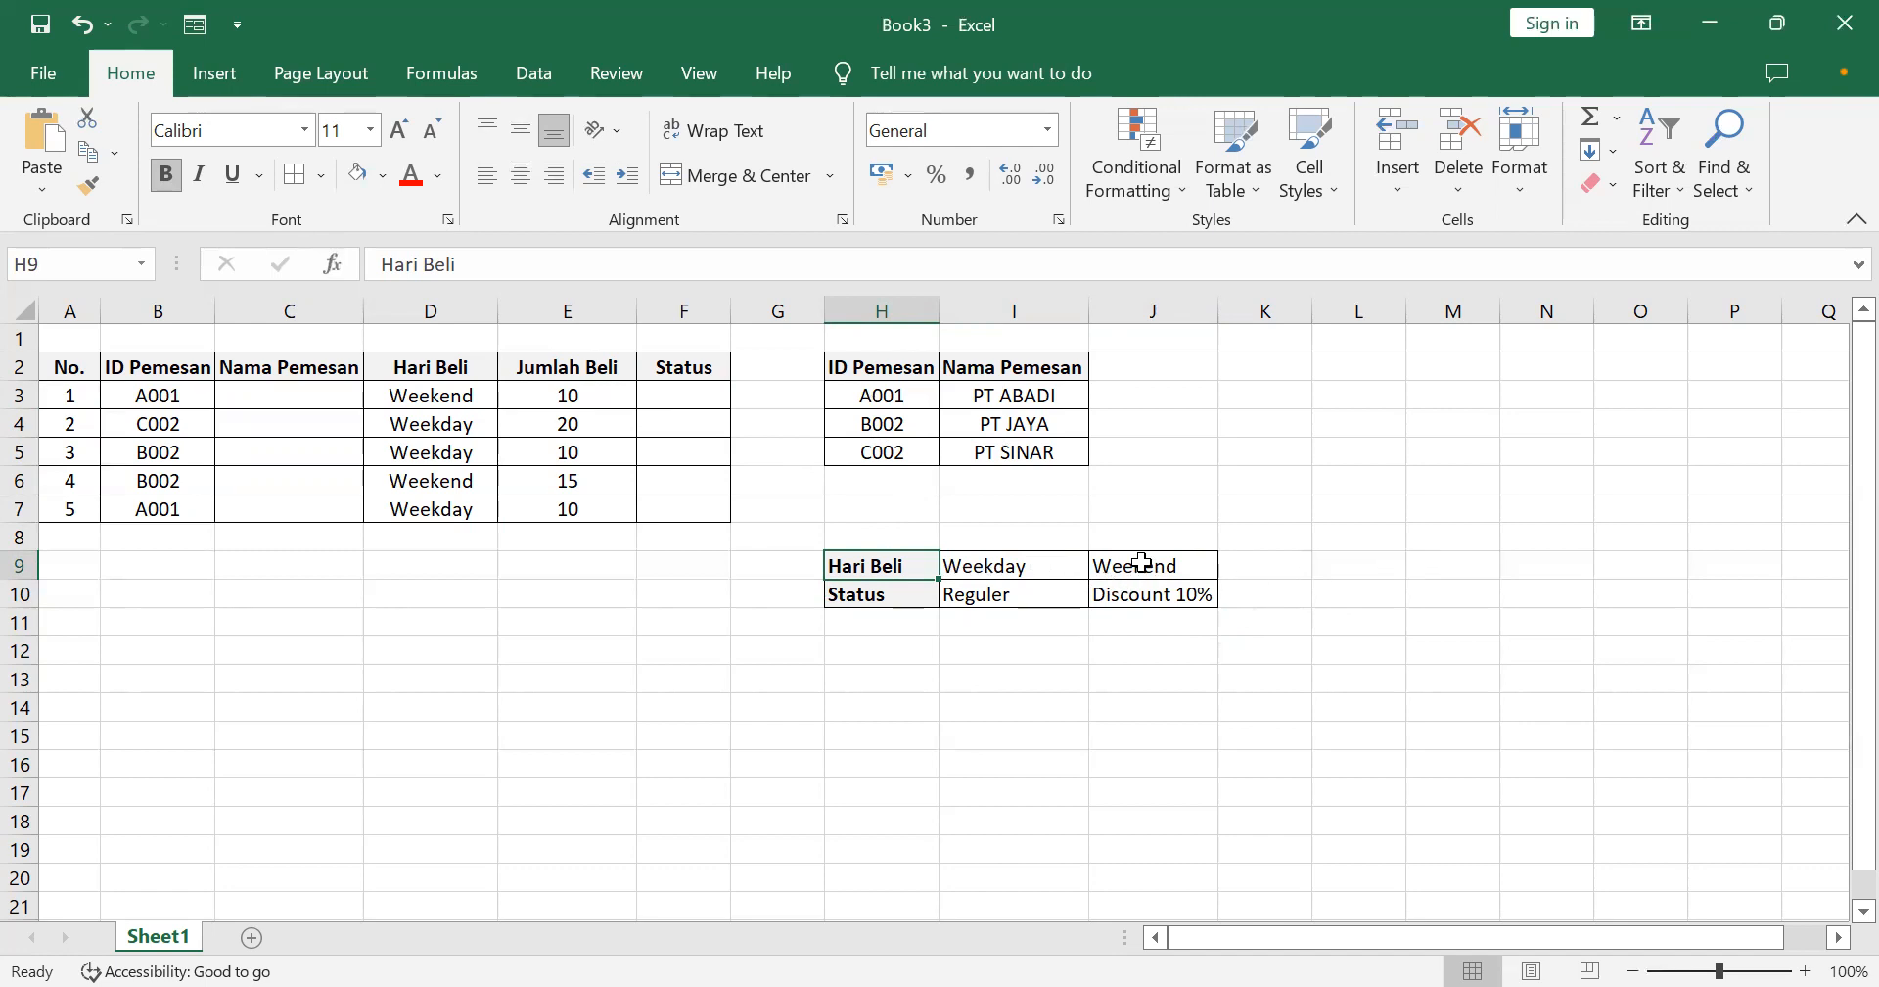
left_click_drag(905, 565, 902, 592)
left_click(903, 564)
Begin a VLOOKUP formula in C3 under Nama Pemesan, using B3 as the lookup value.
left_click(348, 394)
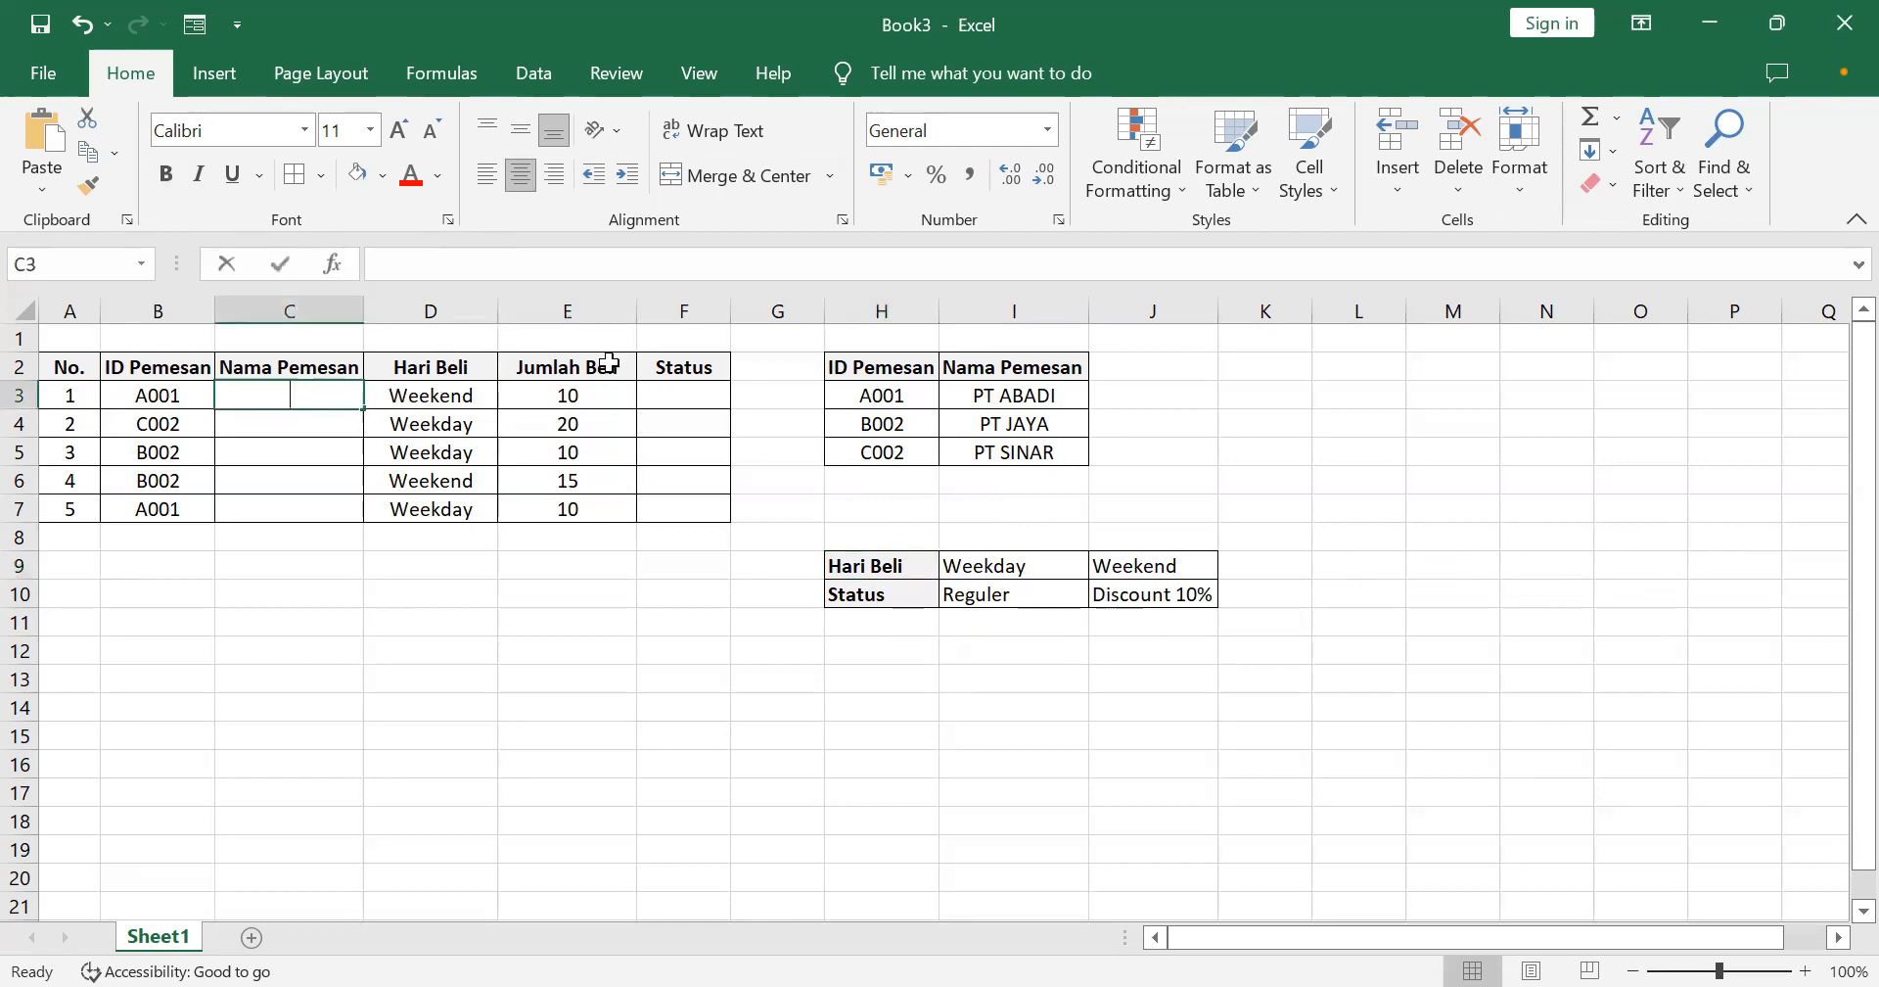
type("=")
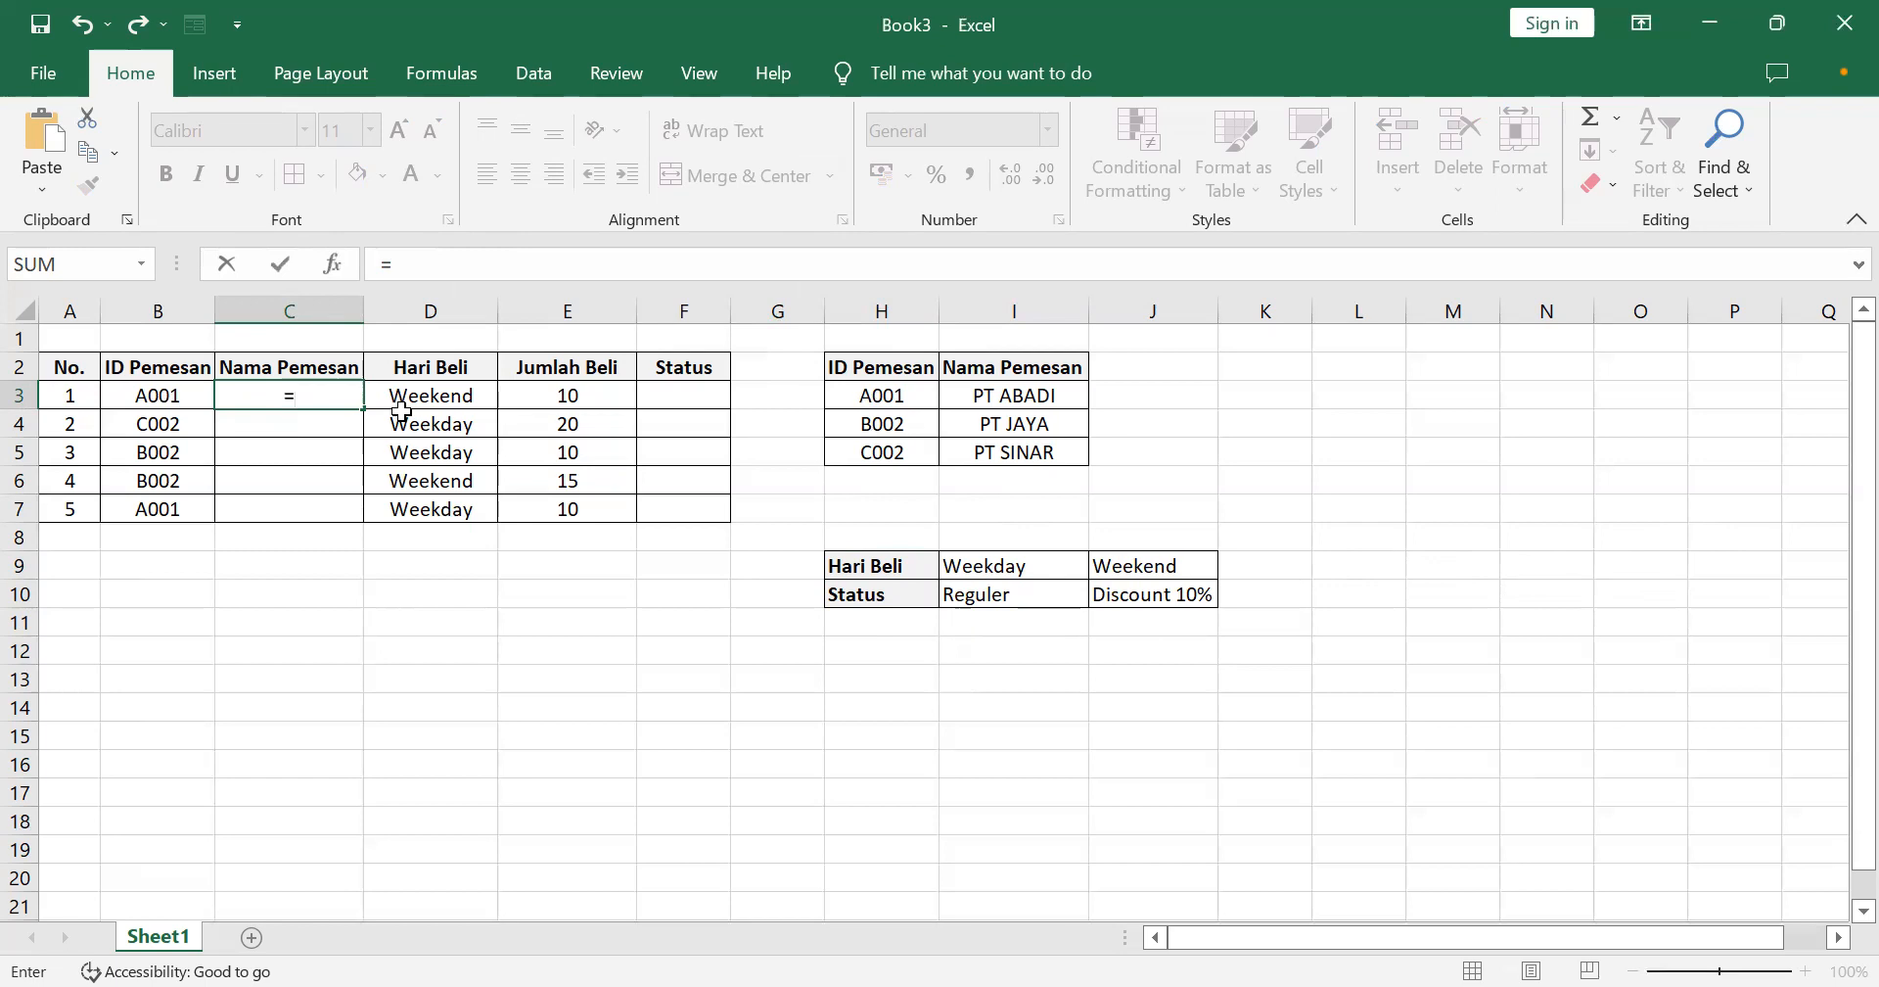
type("VL")
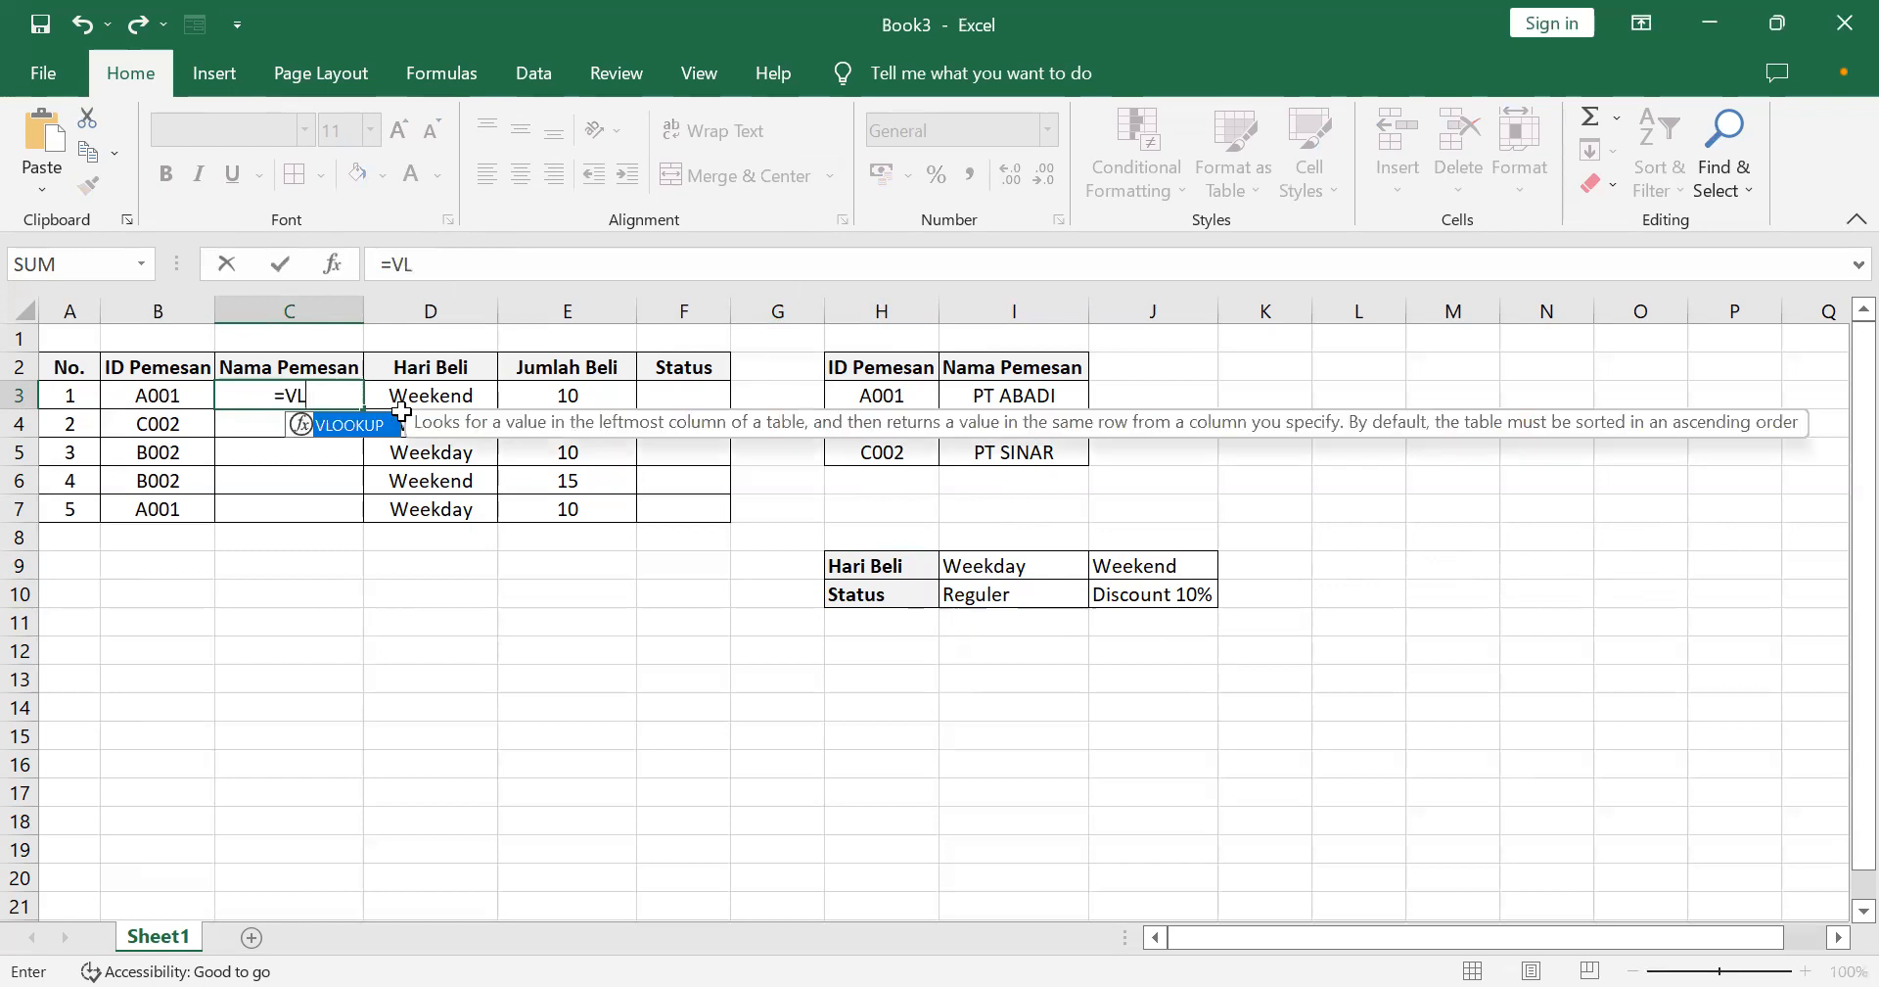
type("ookup")
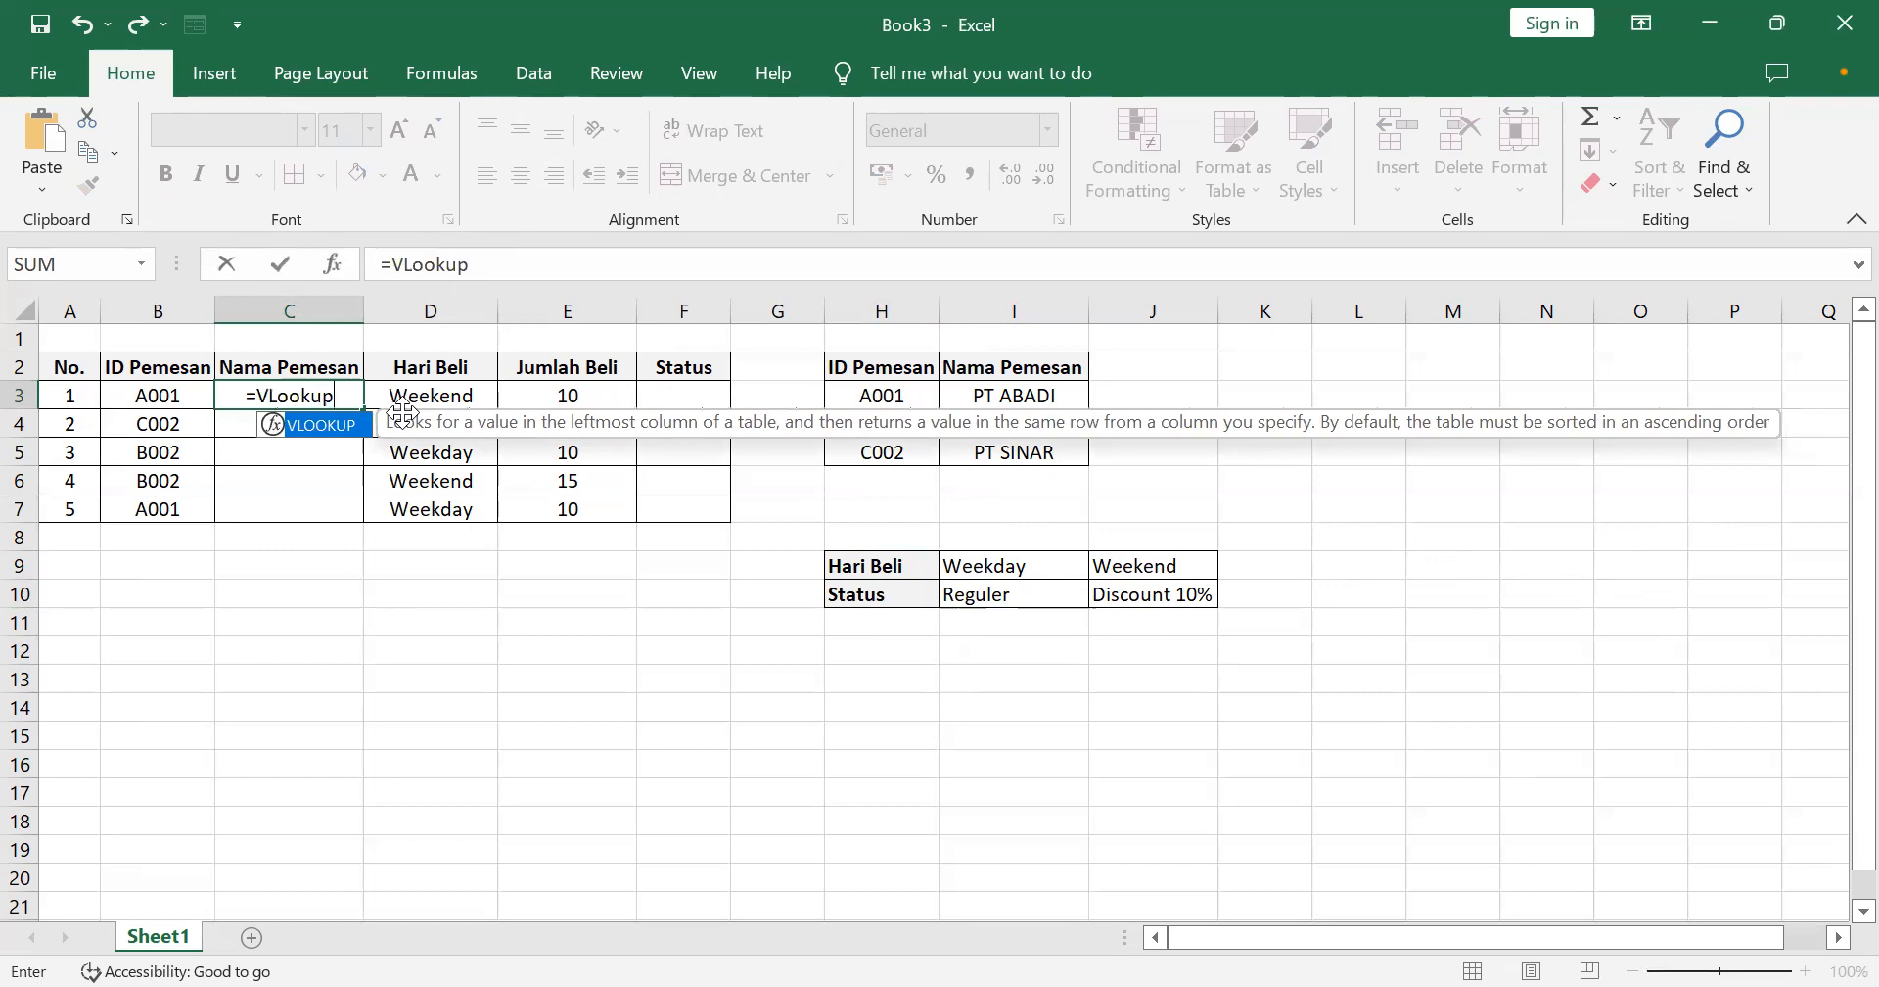
type("(")
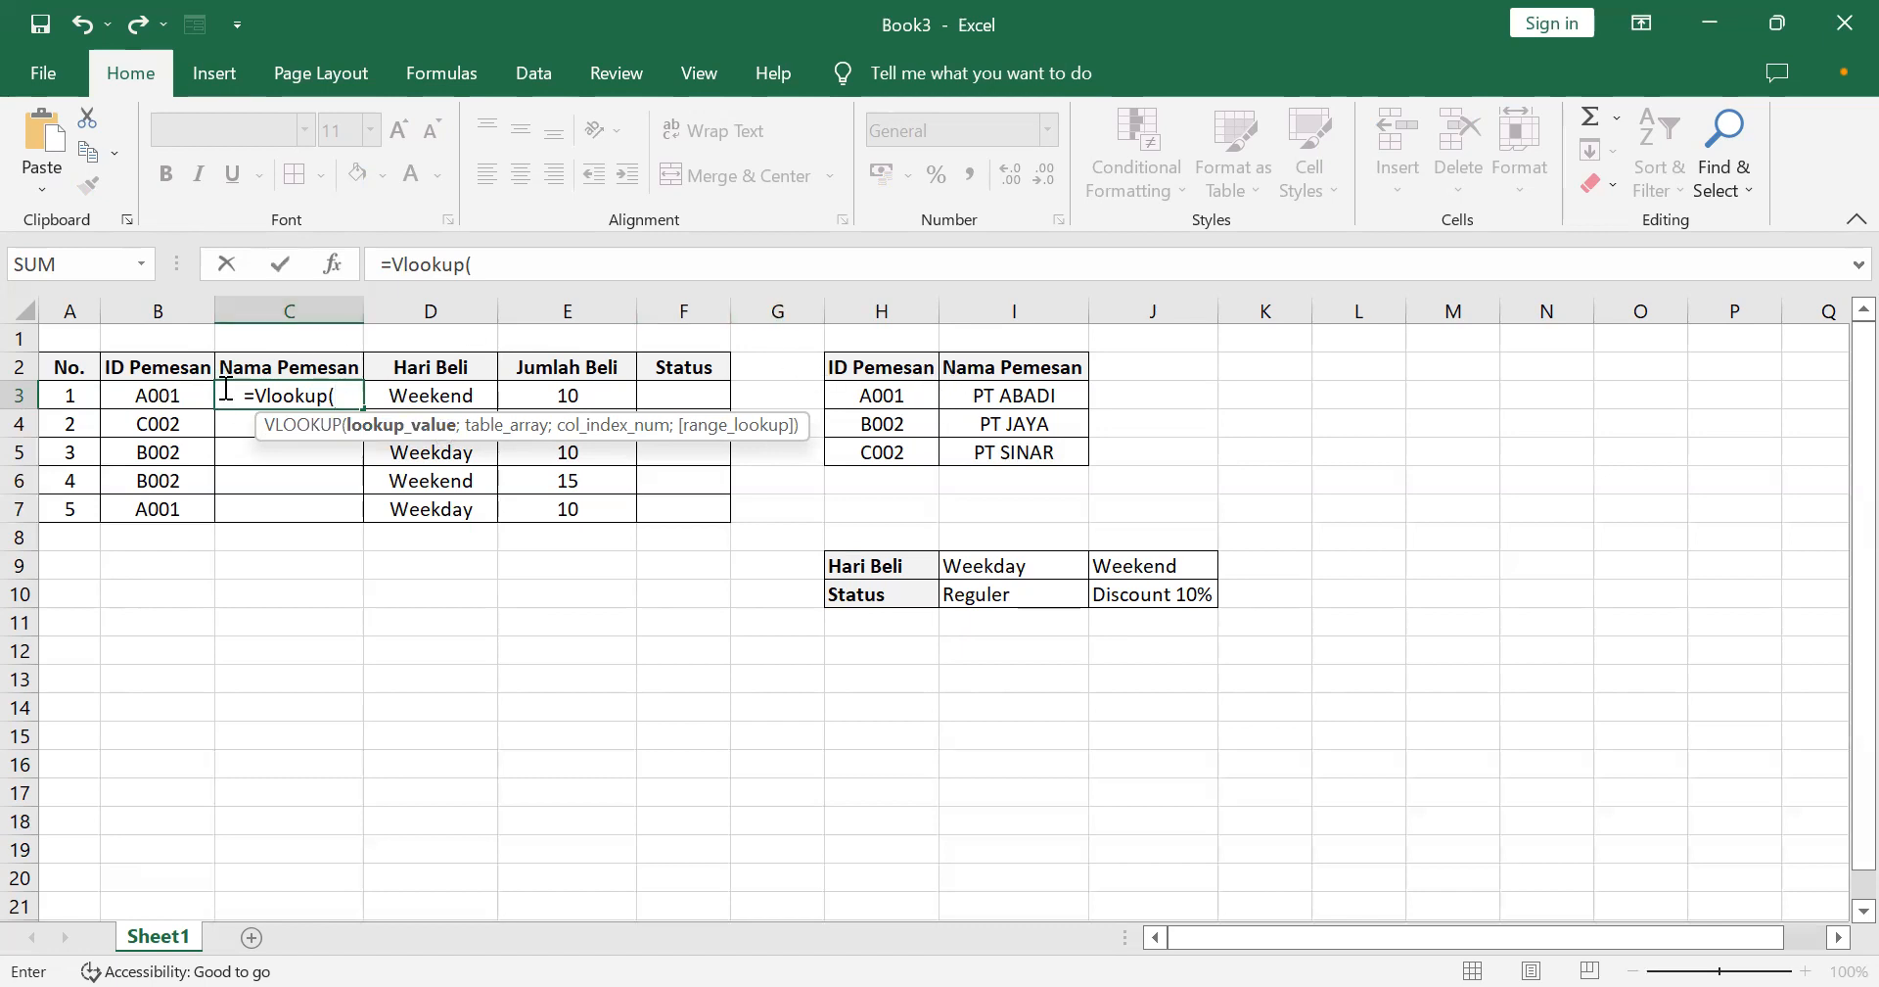
left_click(173, 395)
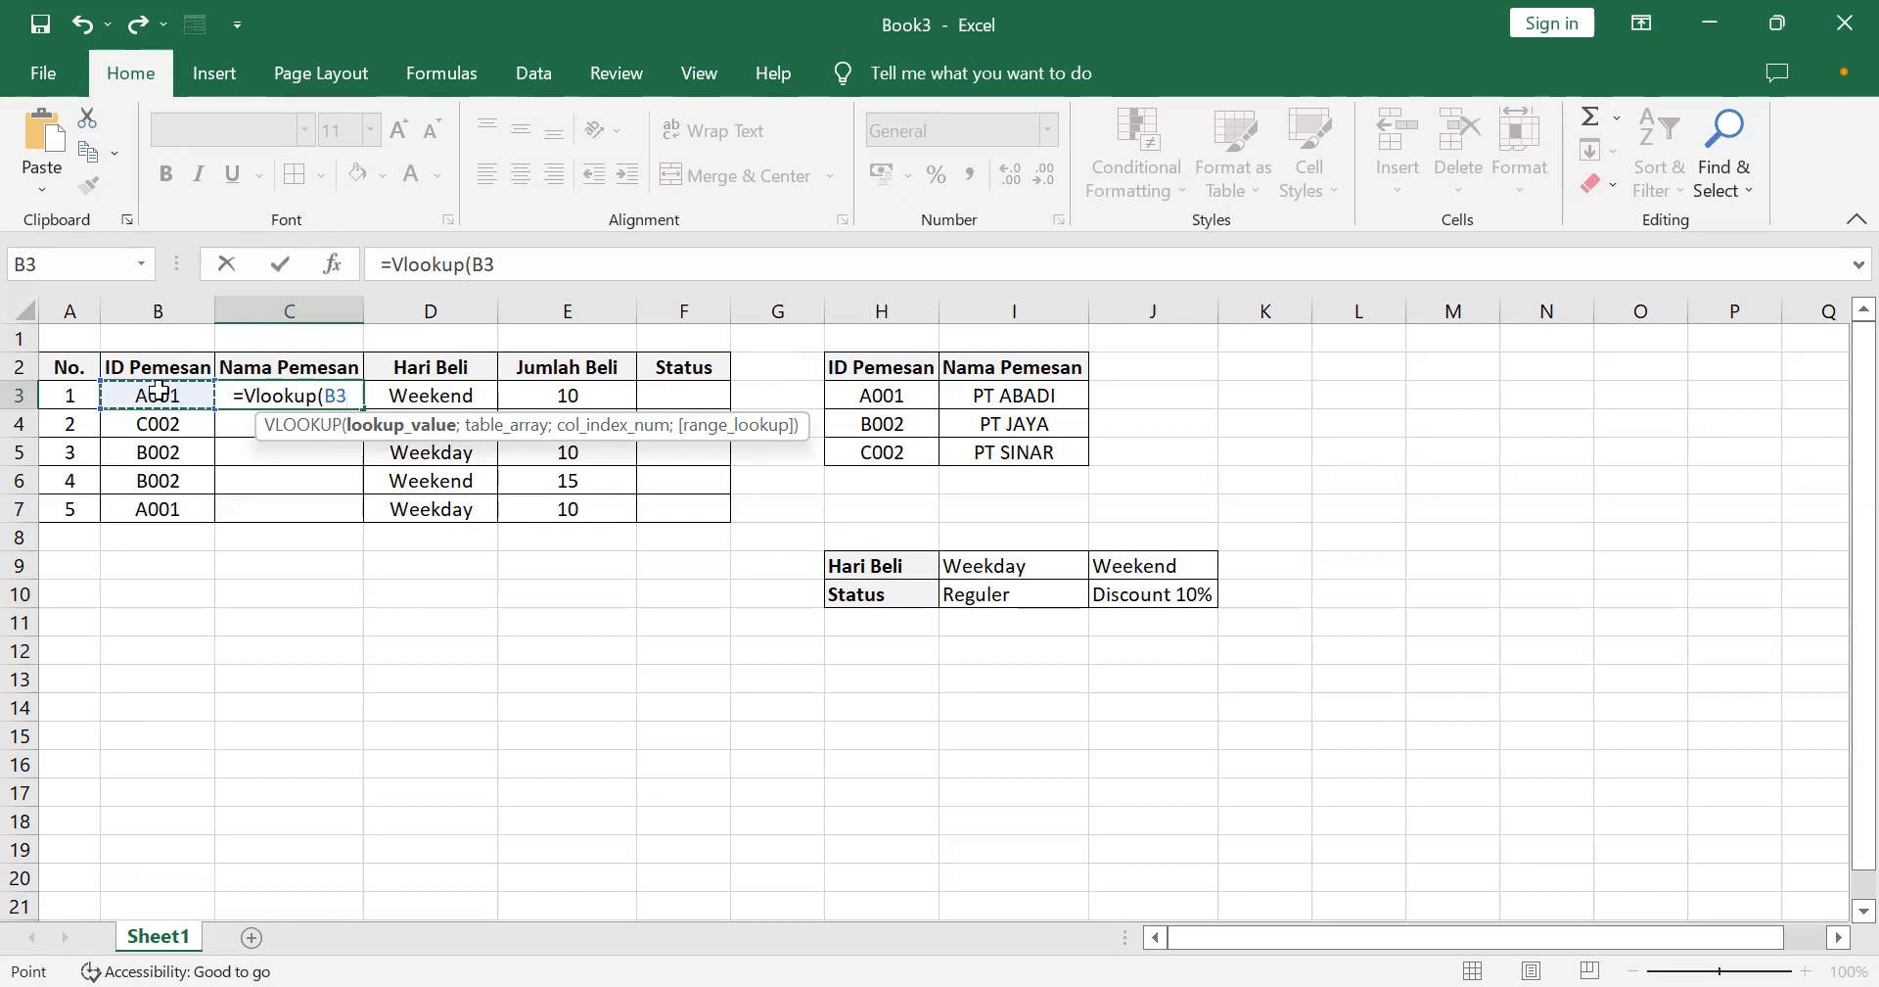
type(";")
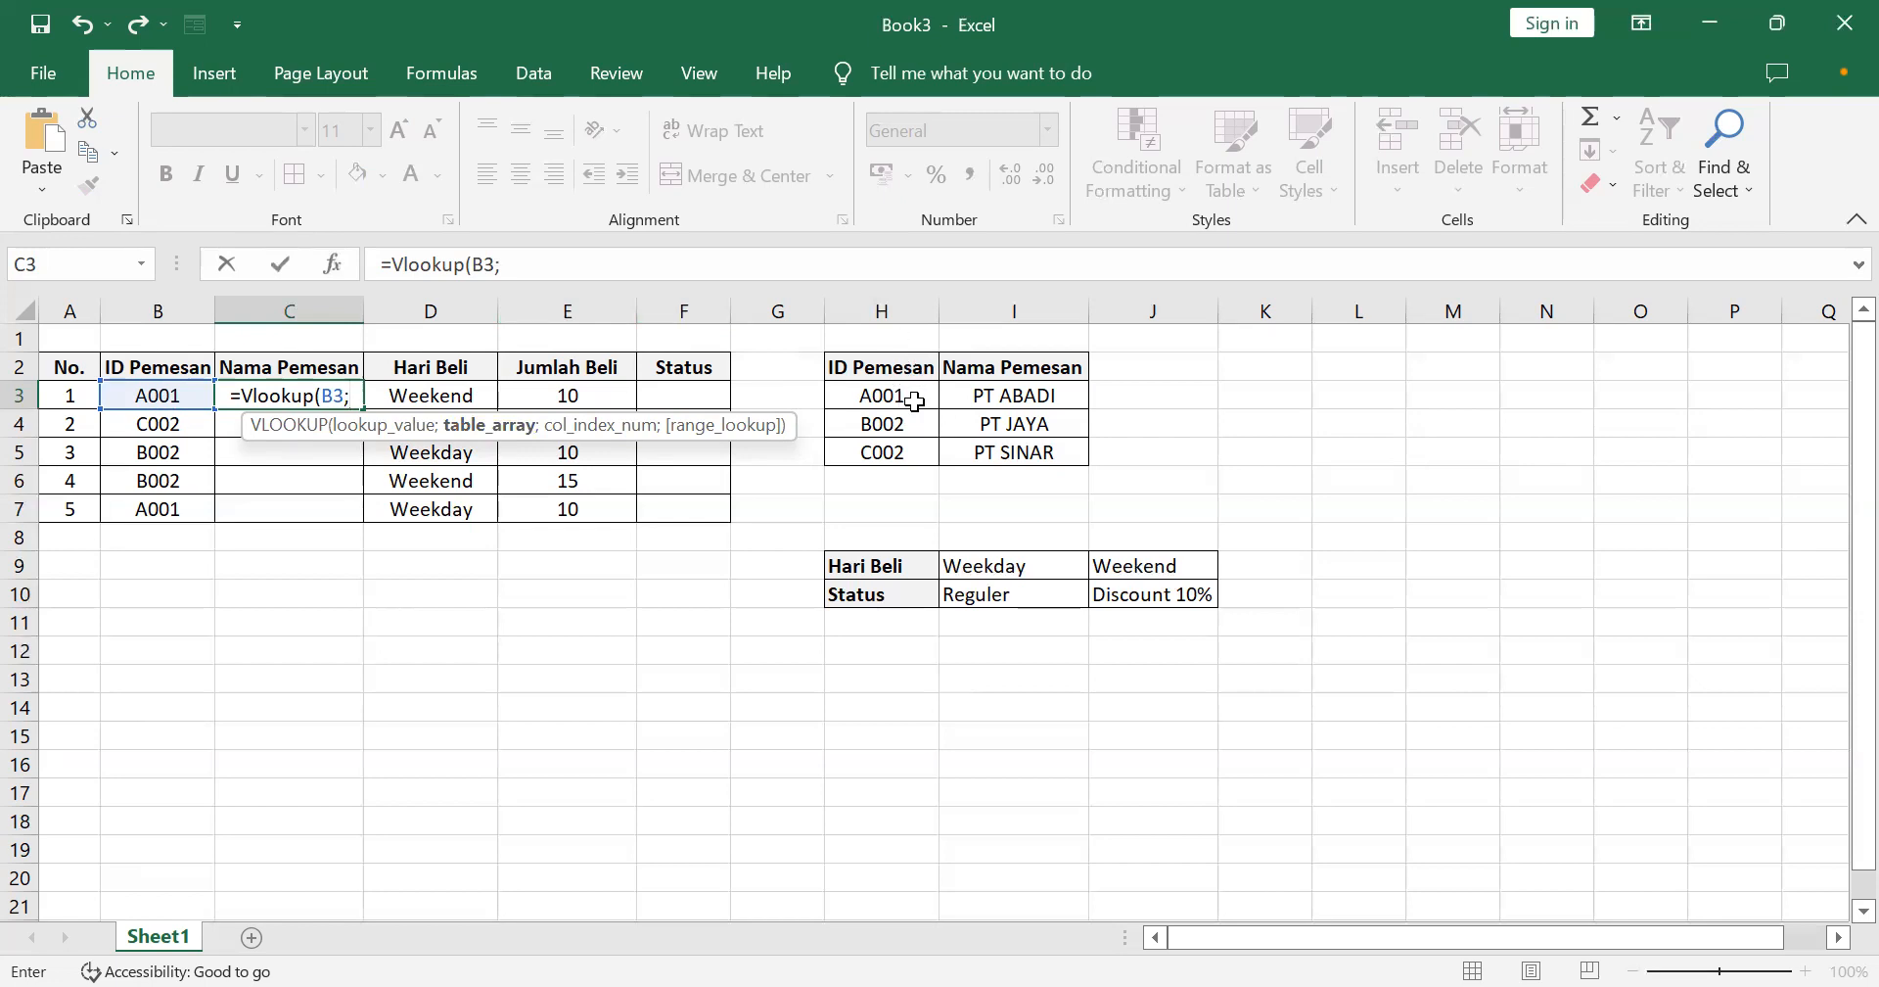
Set the VLOOKUP table array to the ID and name range H3:I5 and make it absolute as $H$3:$I$5.
left_click(883, 396)
left_click_drag(947, 411, 1045, 443)
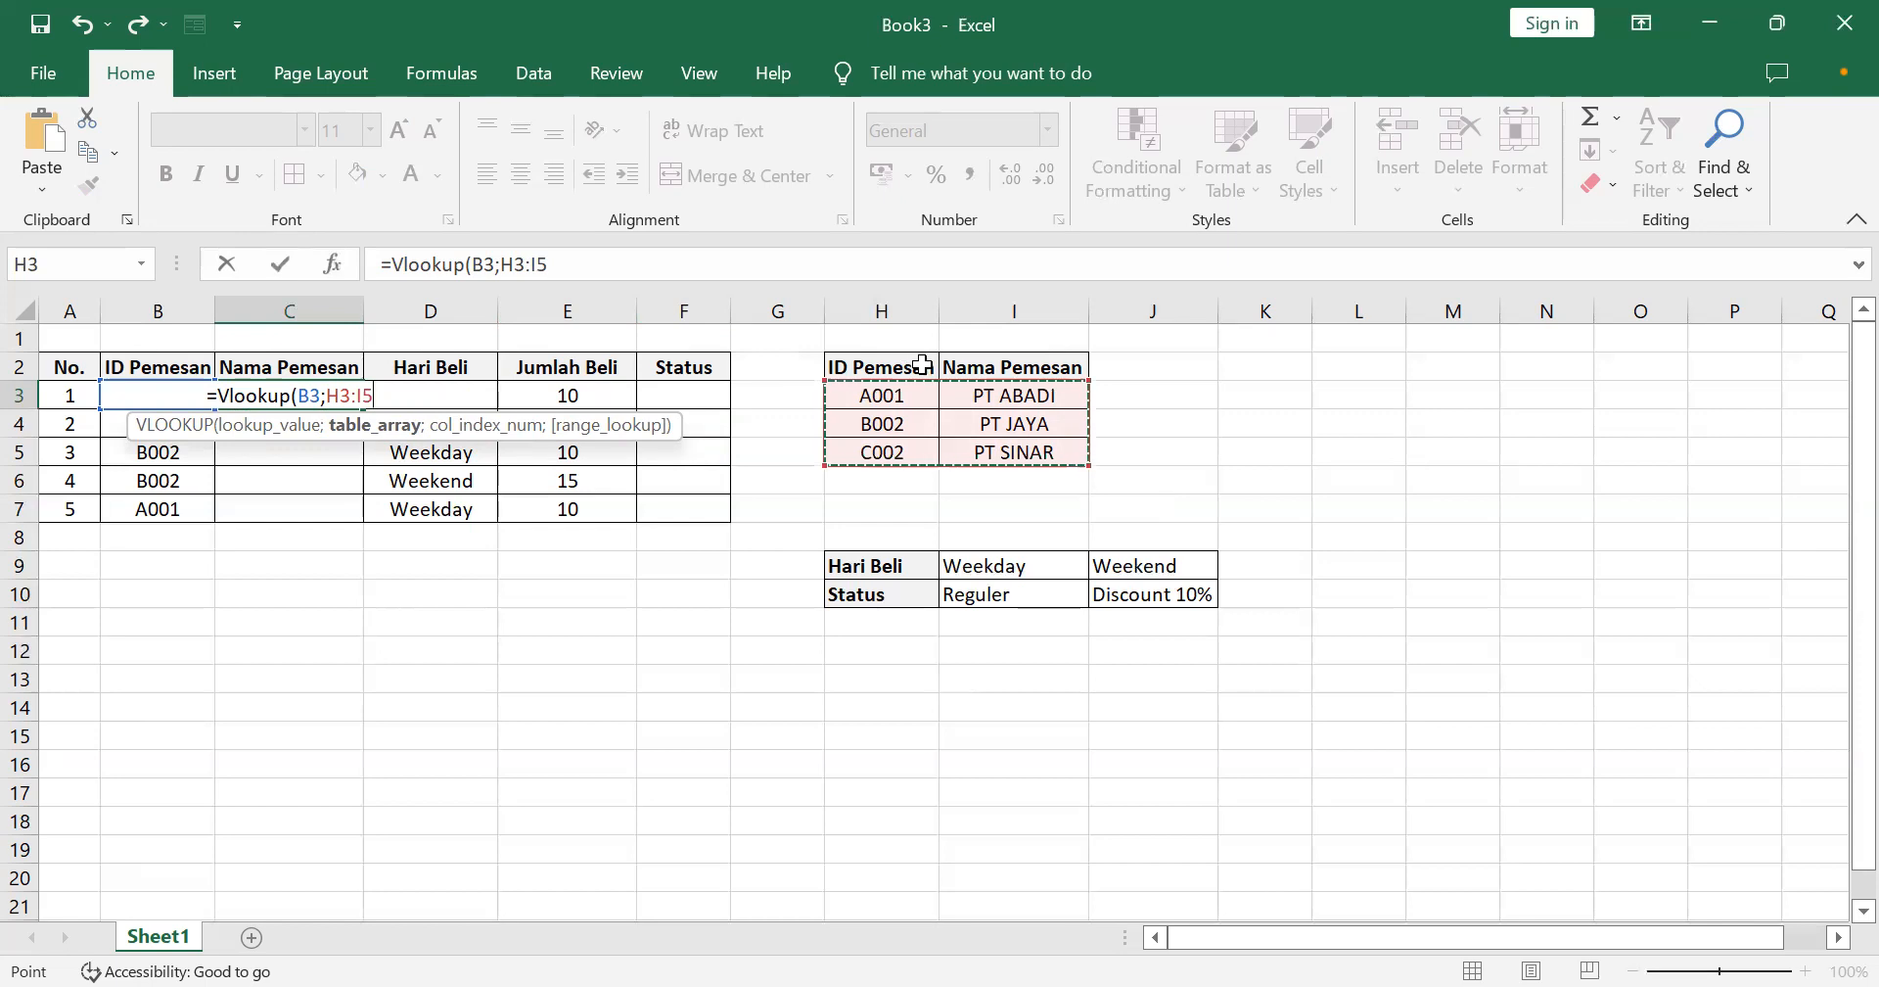
left_click_drag(900, 397, 1015, 457)
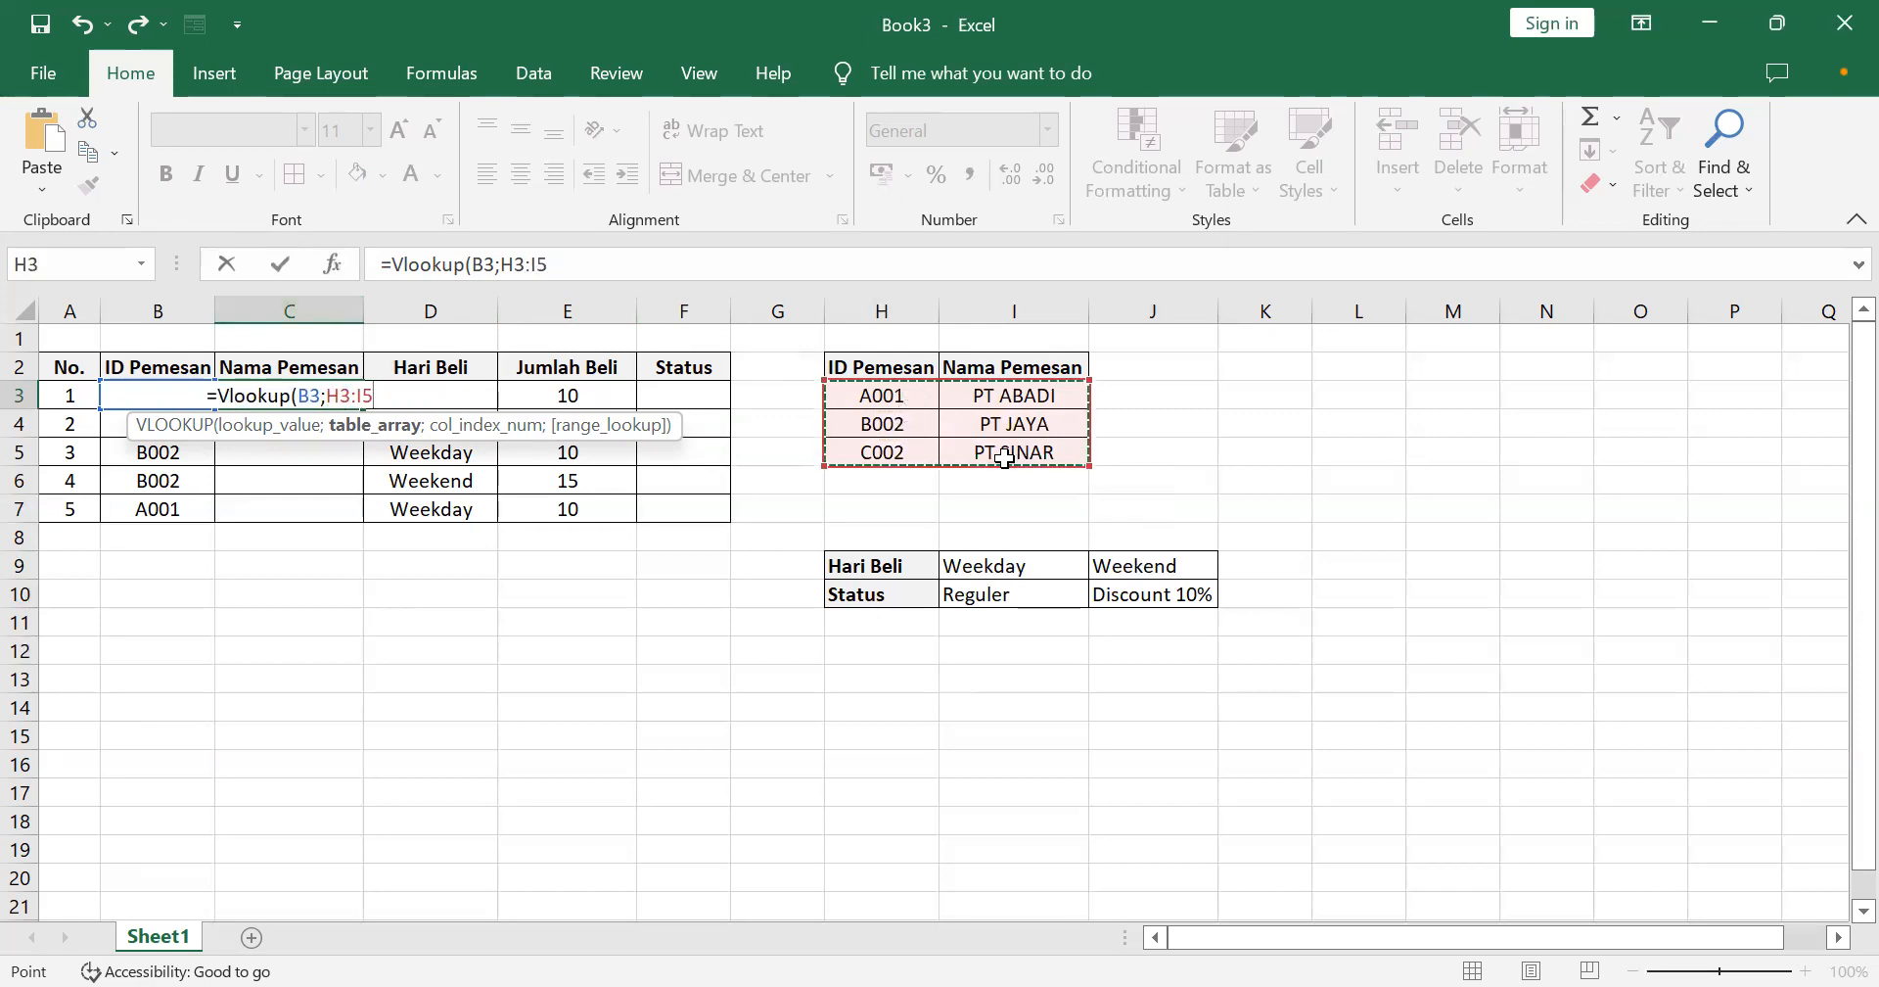
double_click(335, 399)
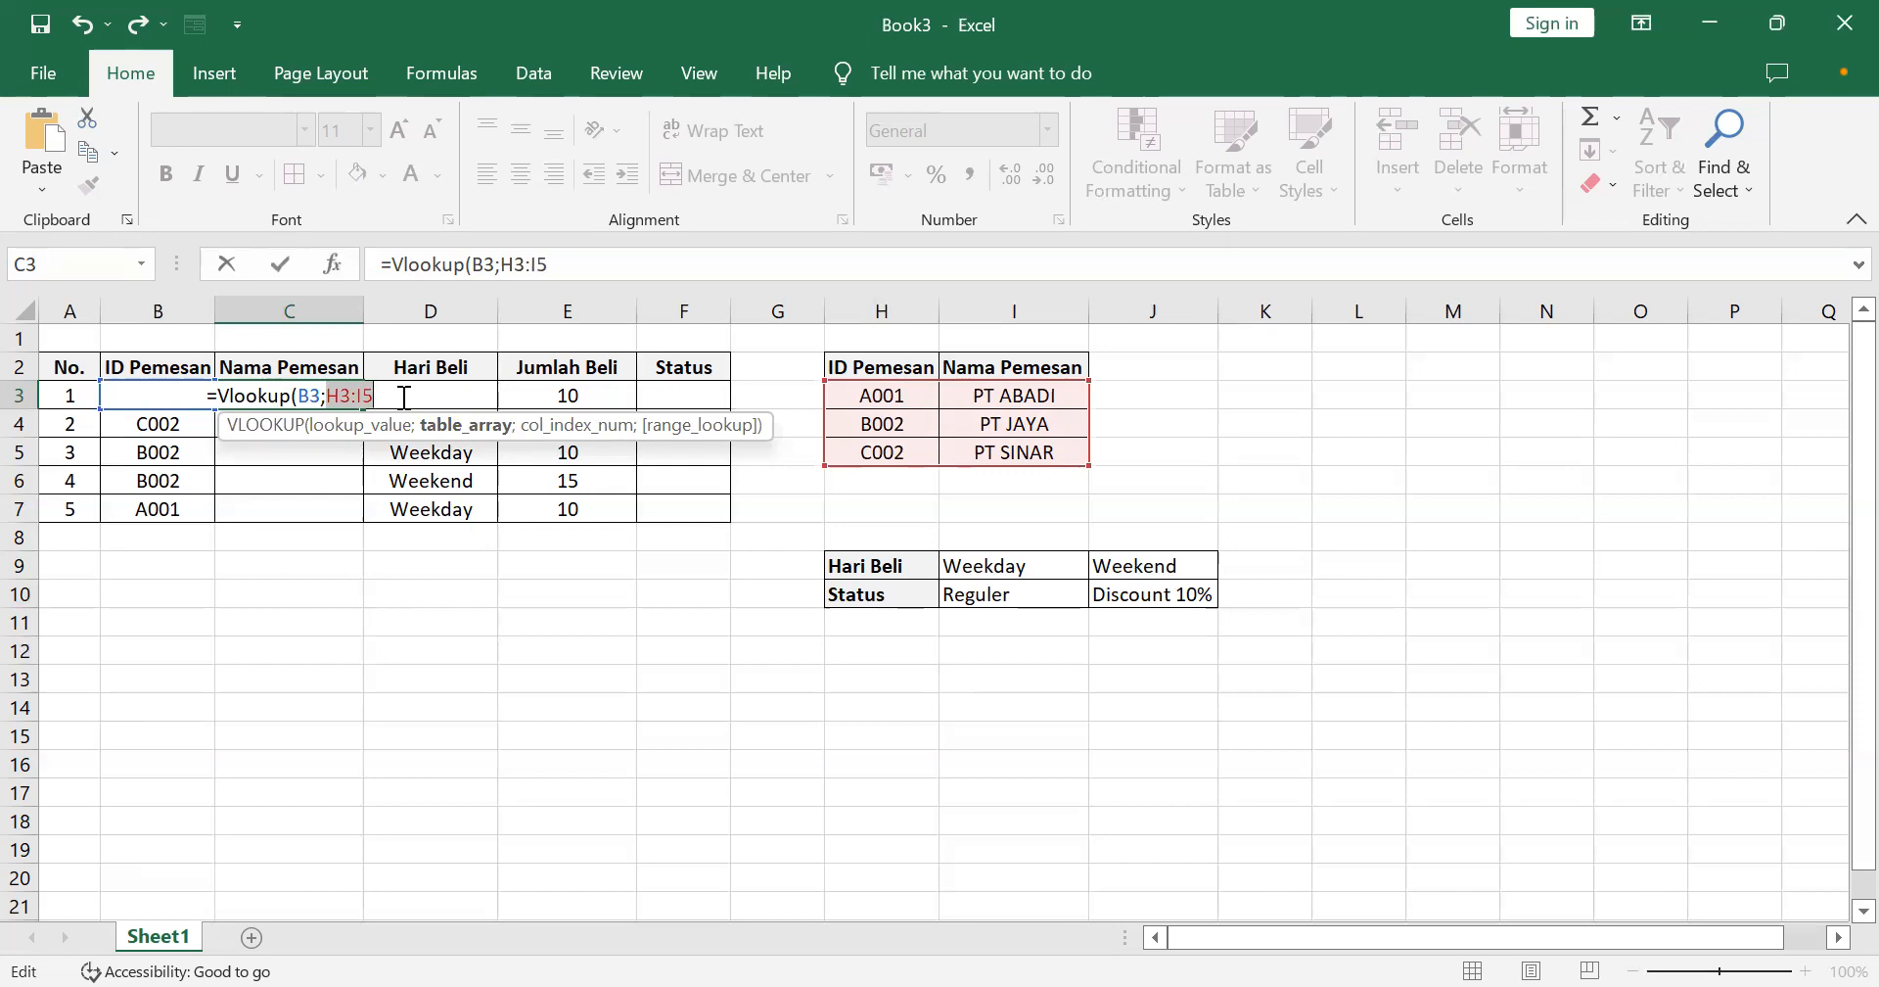
key("alt")
key("alt")
key("F4")
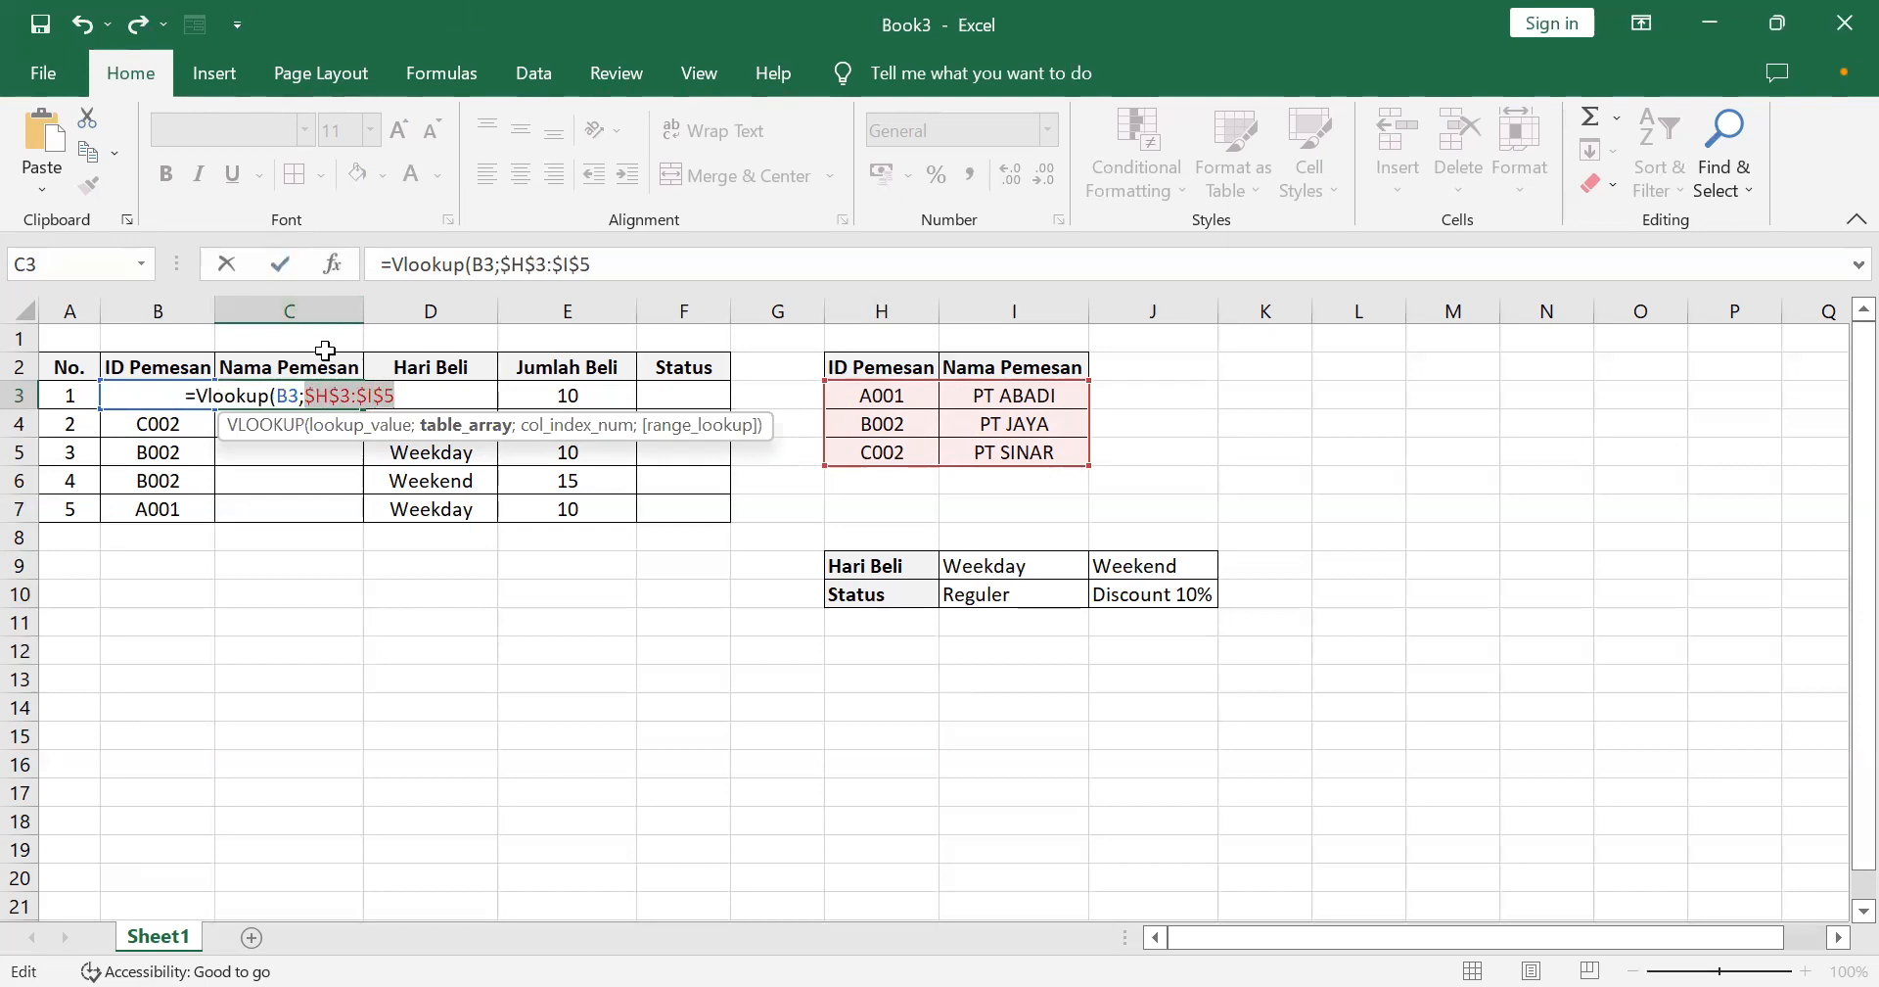
left_click_drag(307, 392, 415, 414)
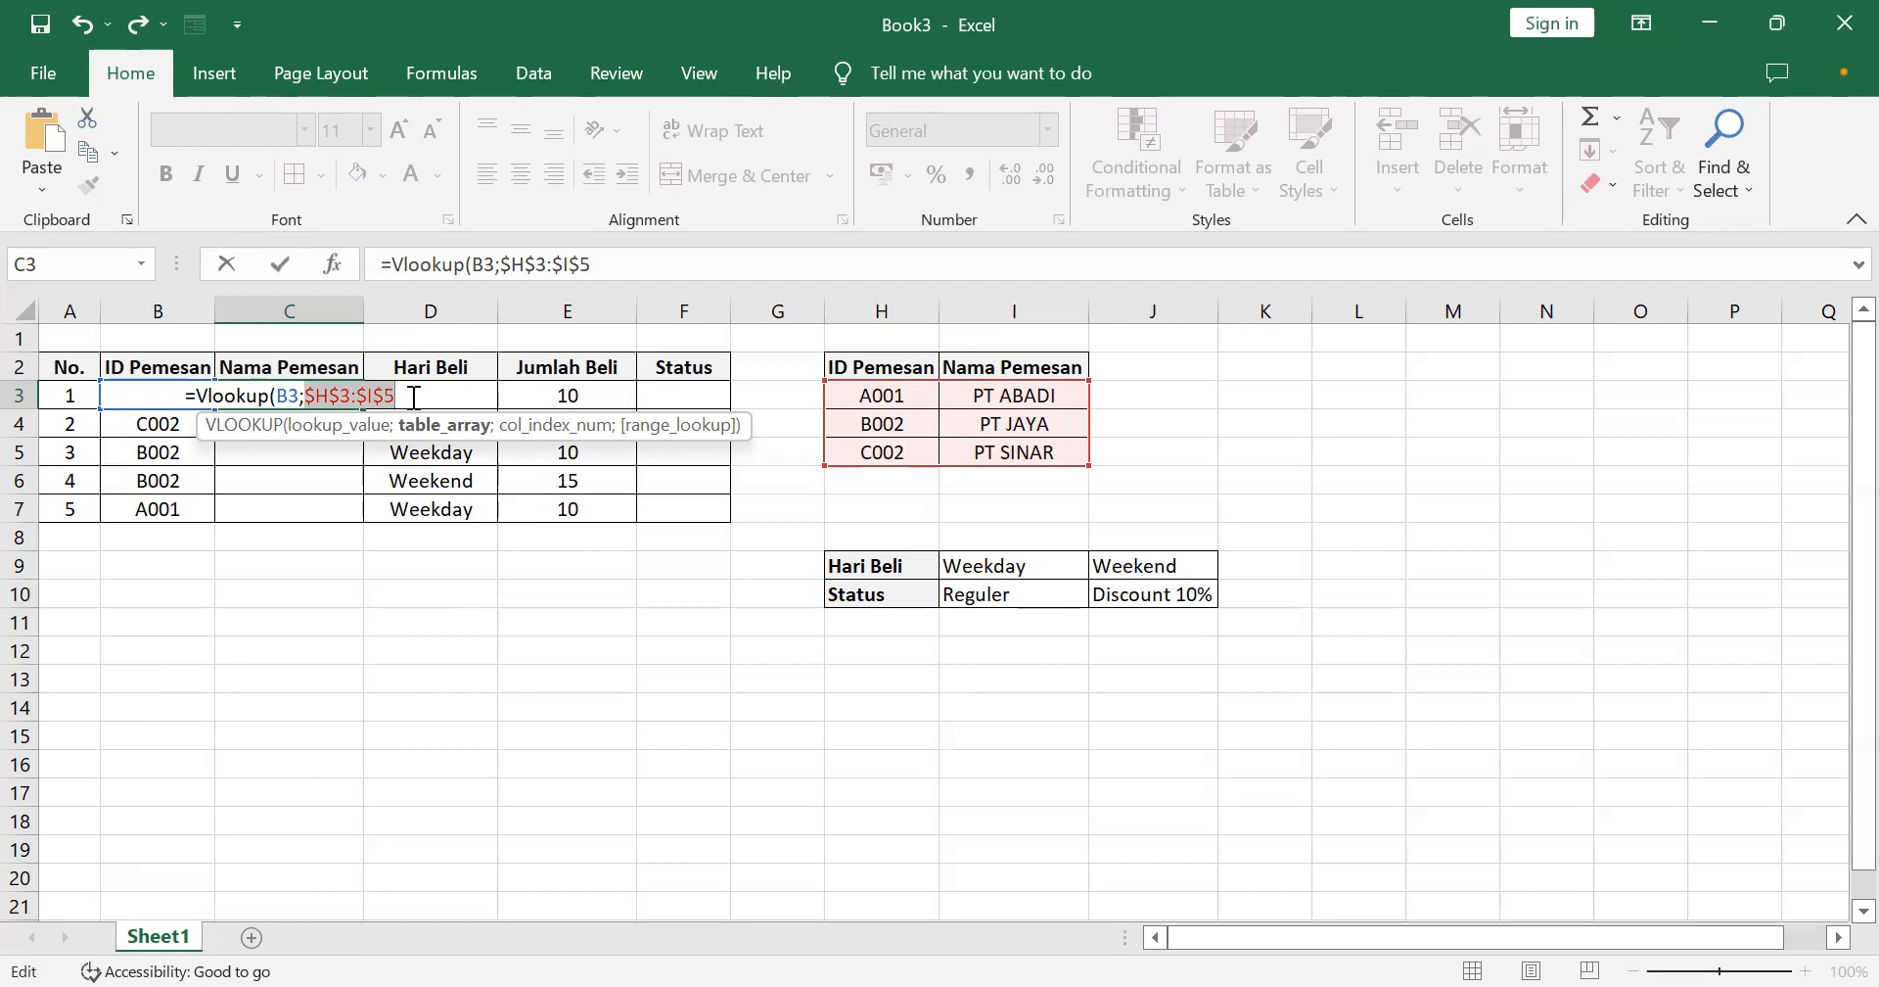
left_click(368, 397)
left_click_drag(301, 397, 387, 398)
left_click(345, 396)
left_click(306, 396)
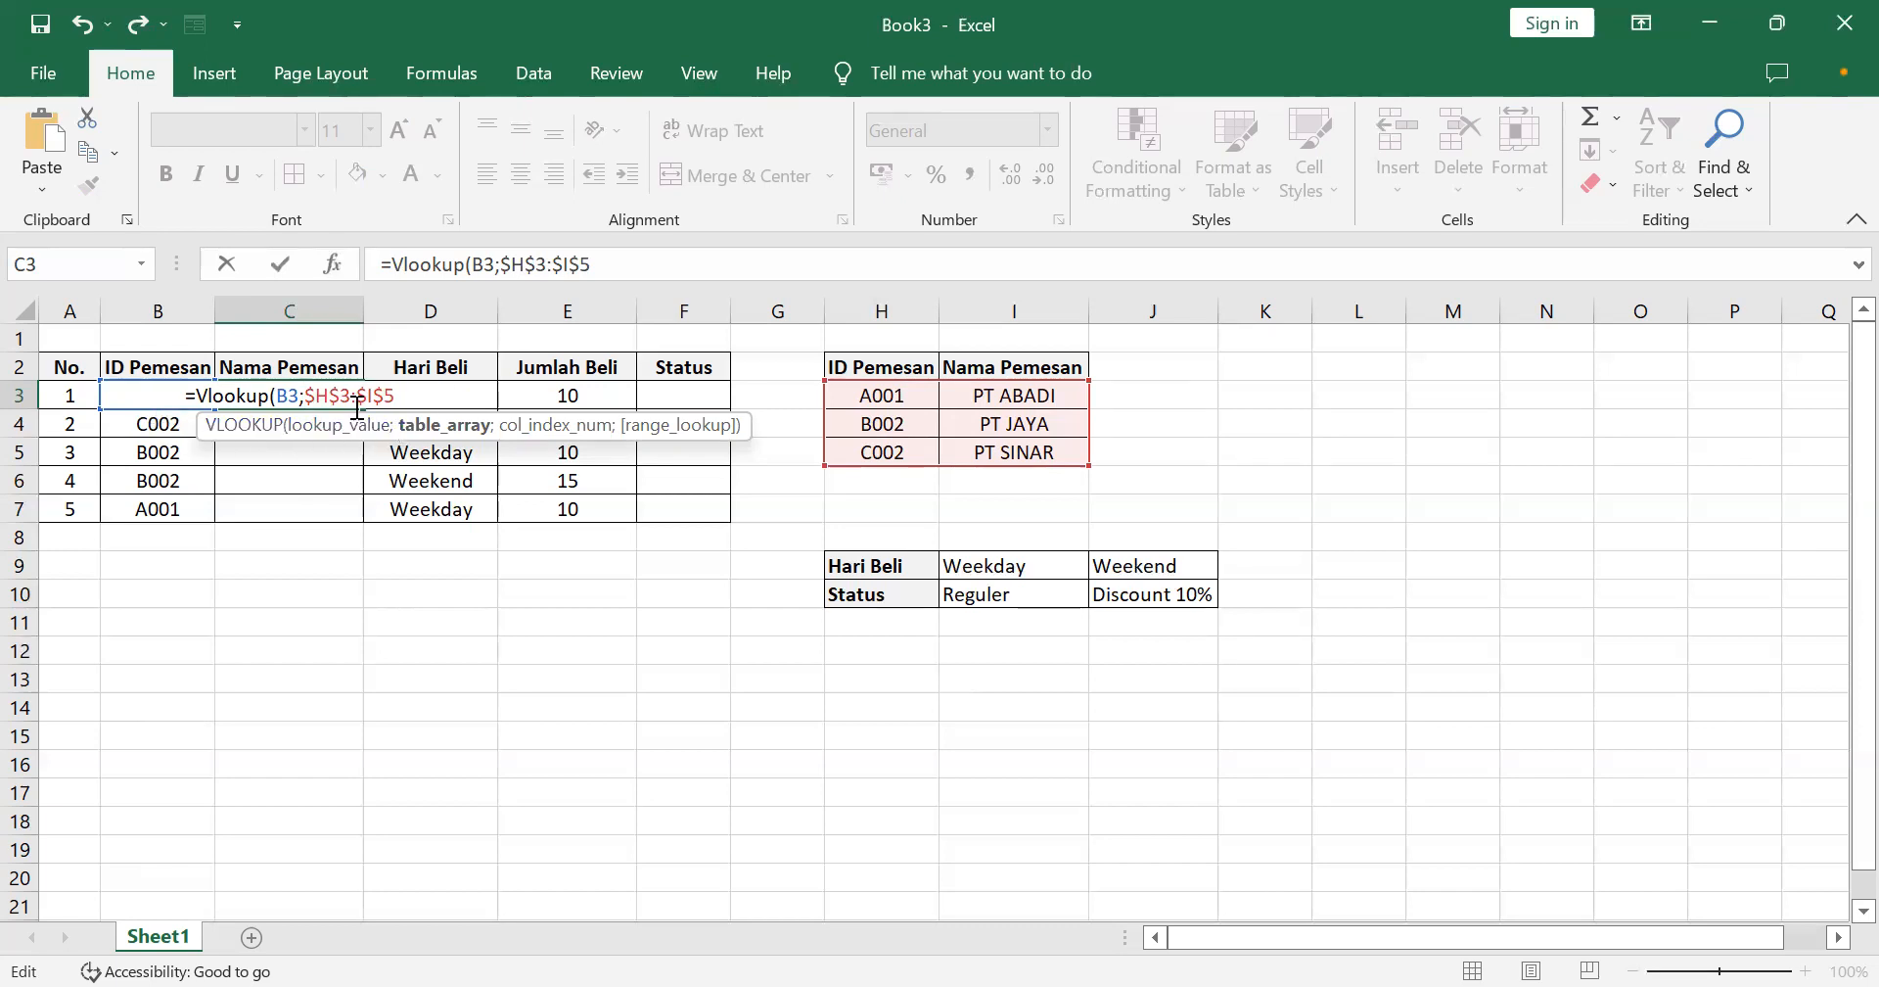
left_click_drag(304, 396, 400, 397)
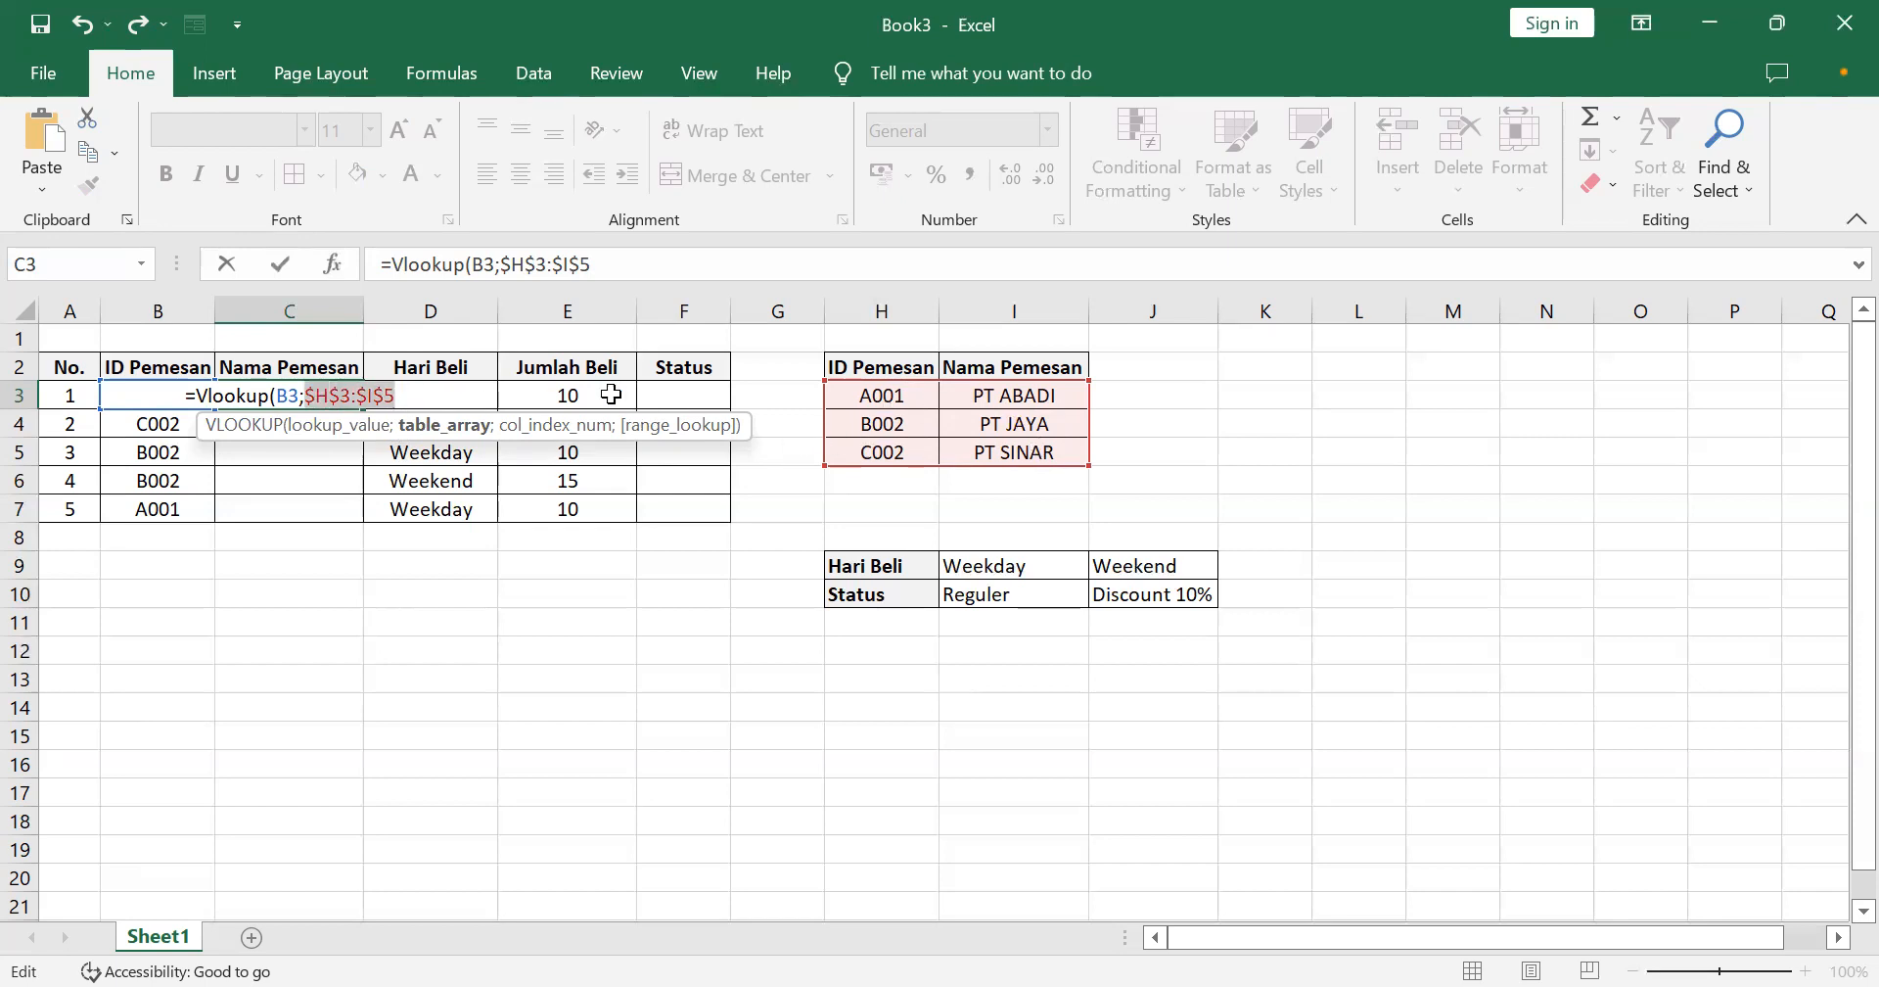
Set the VLOOKUP column index to 2 and complete the formula in C3 as =VLOOKUP(B3;$H$3:$I$5;2).
left_click(422, 388)
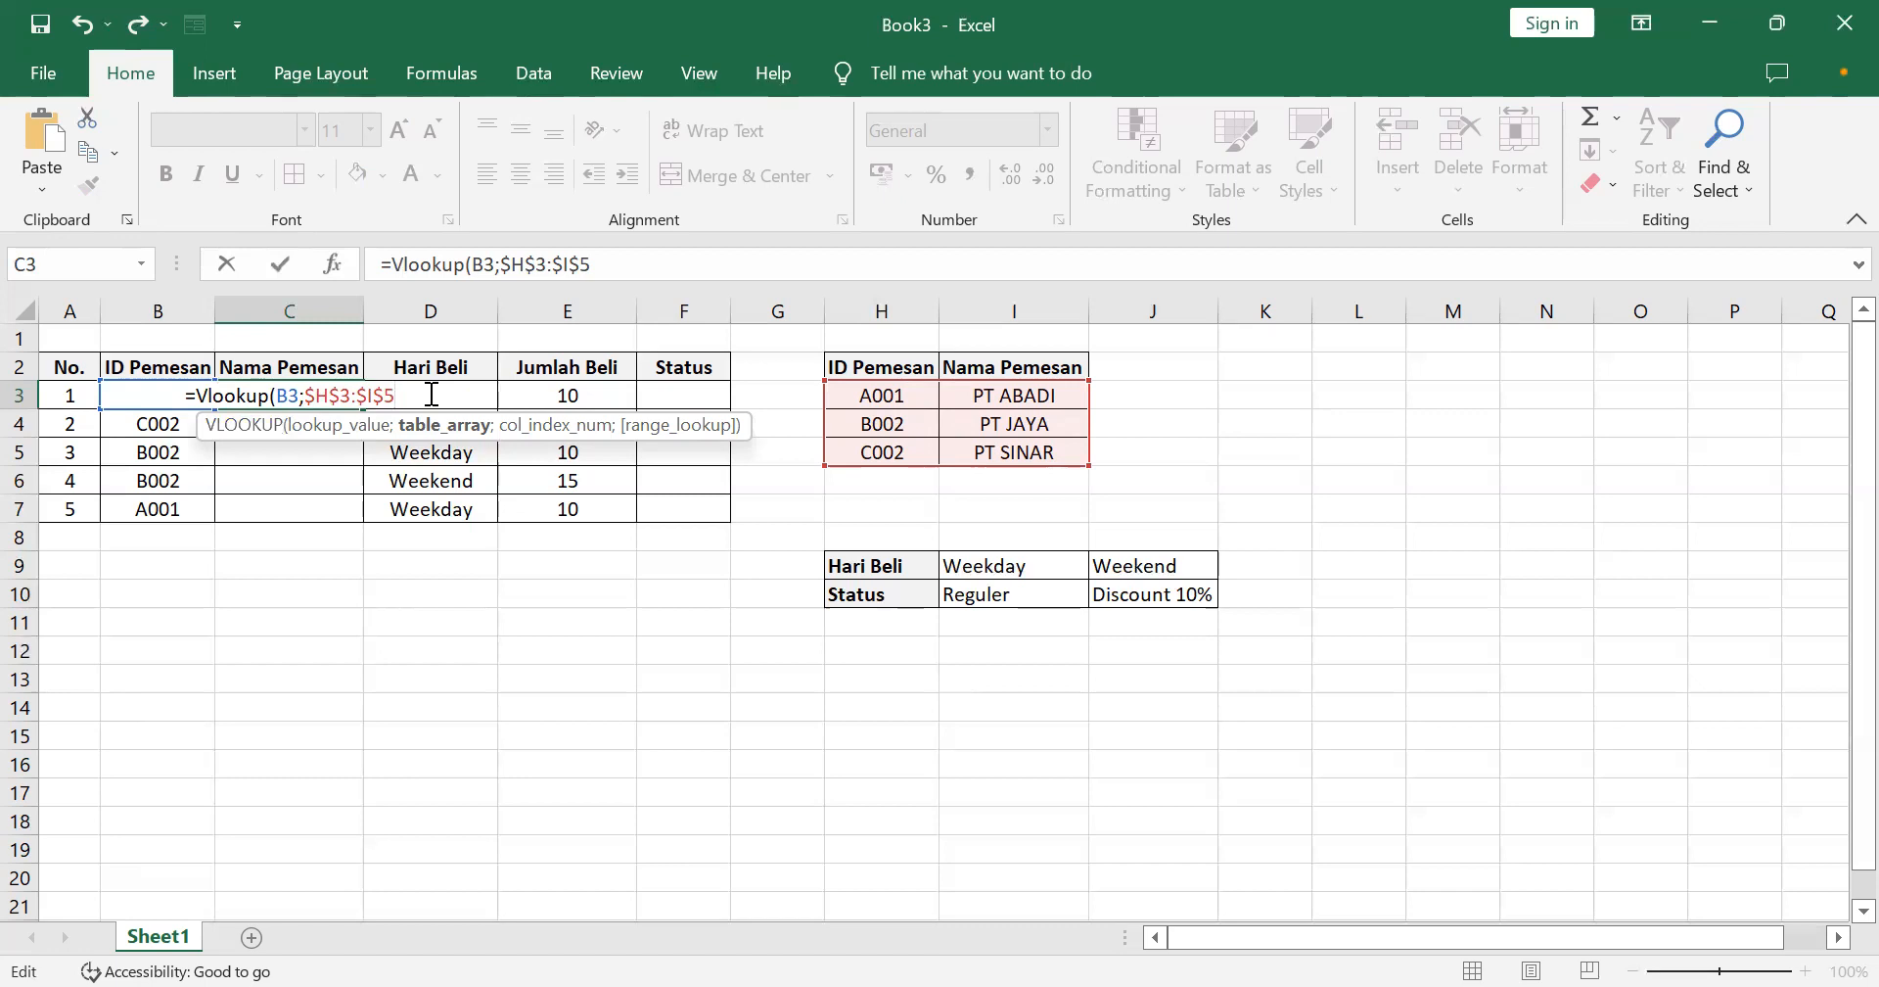
type(";")
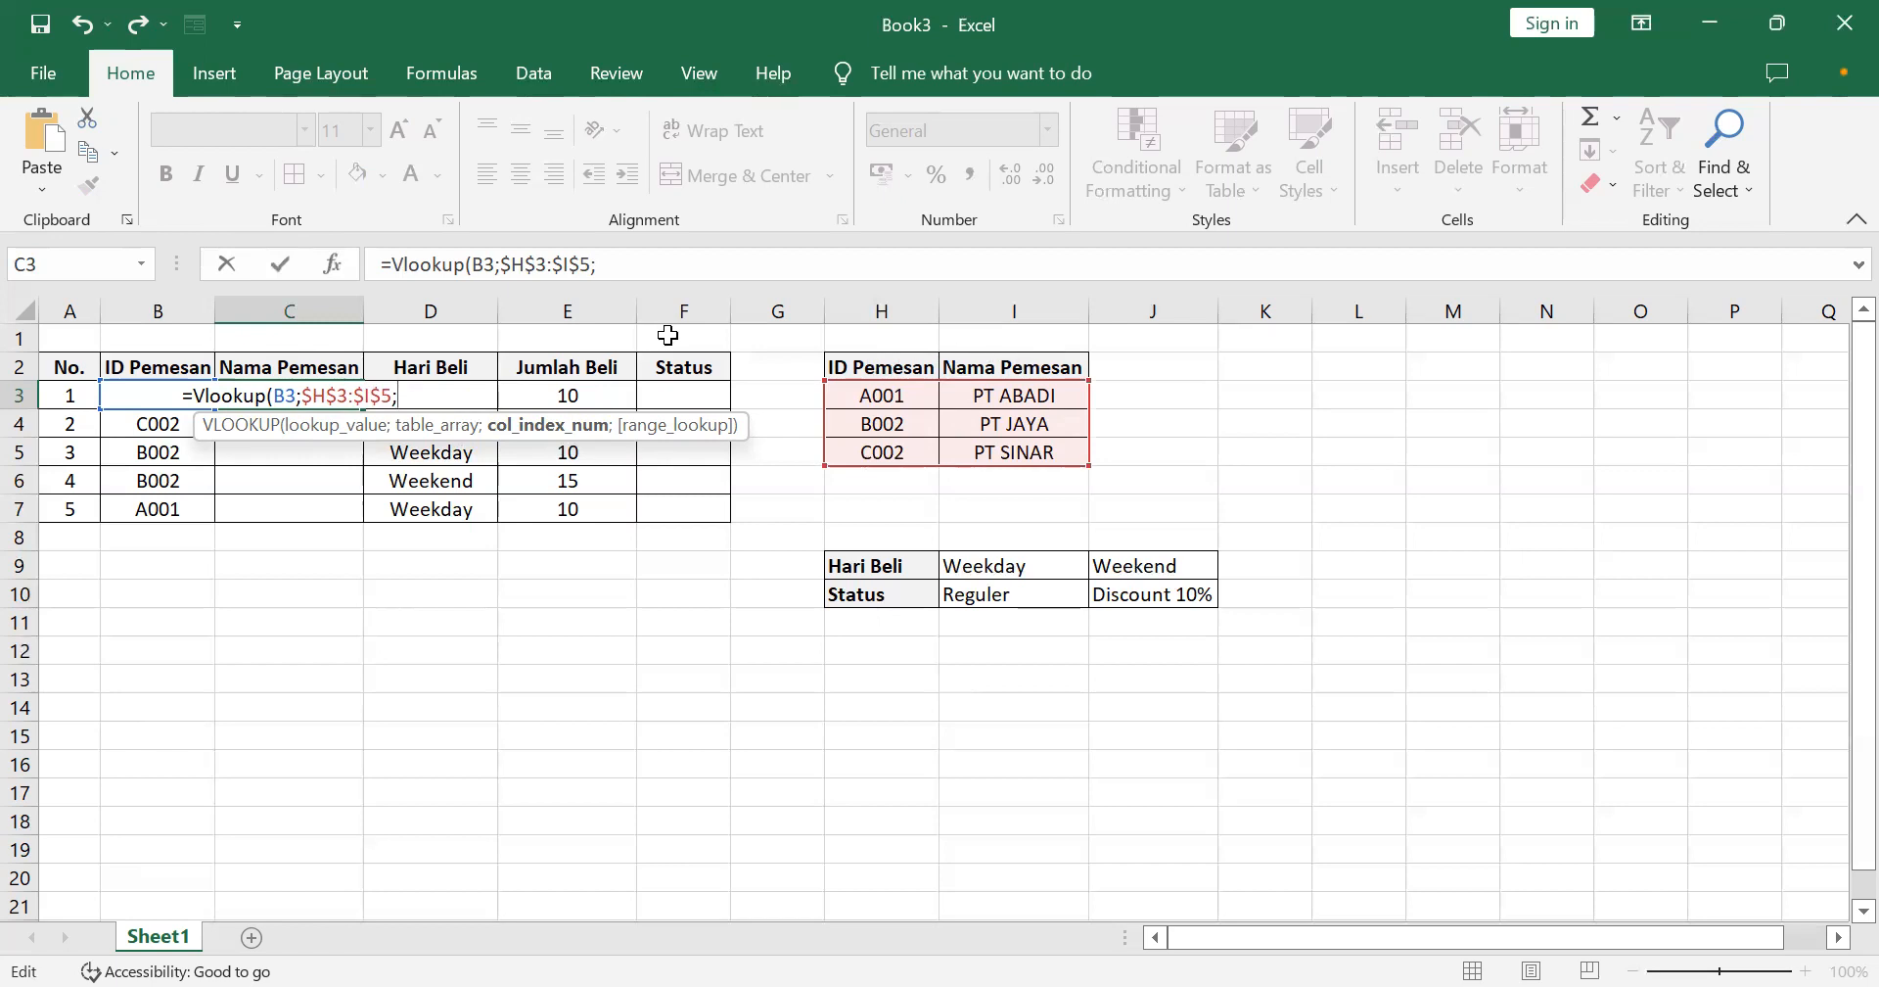
type("2")
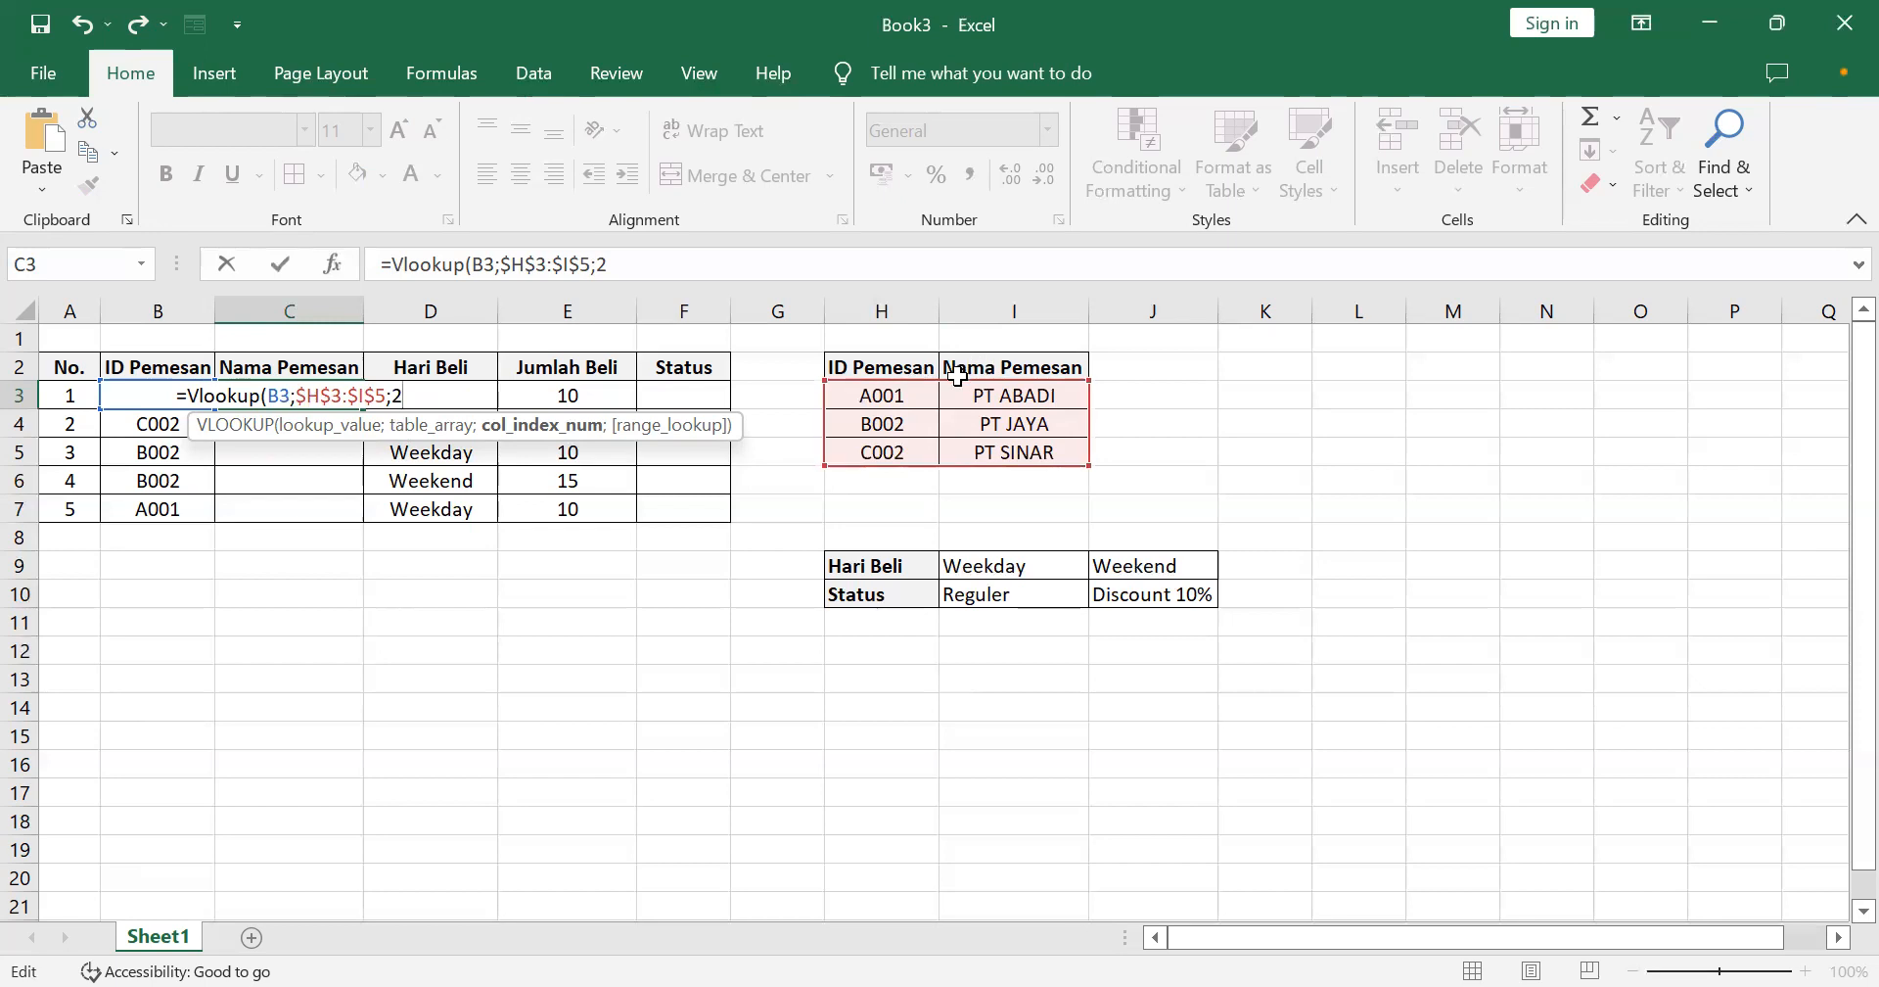
type(")")
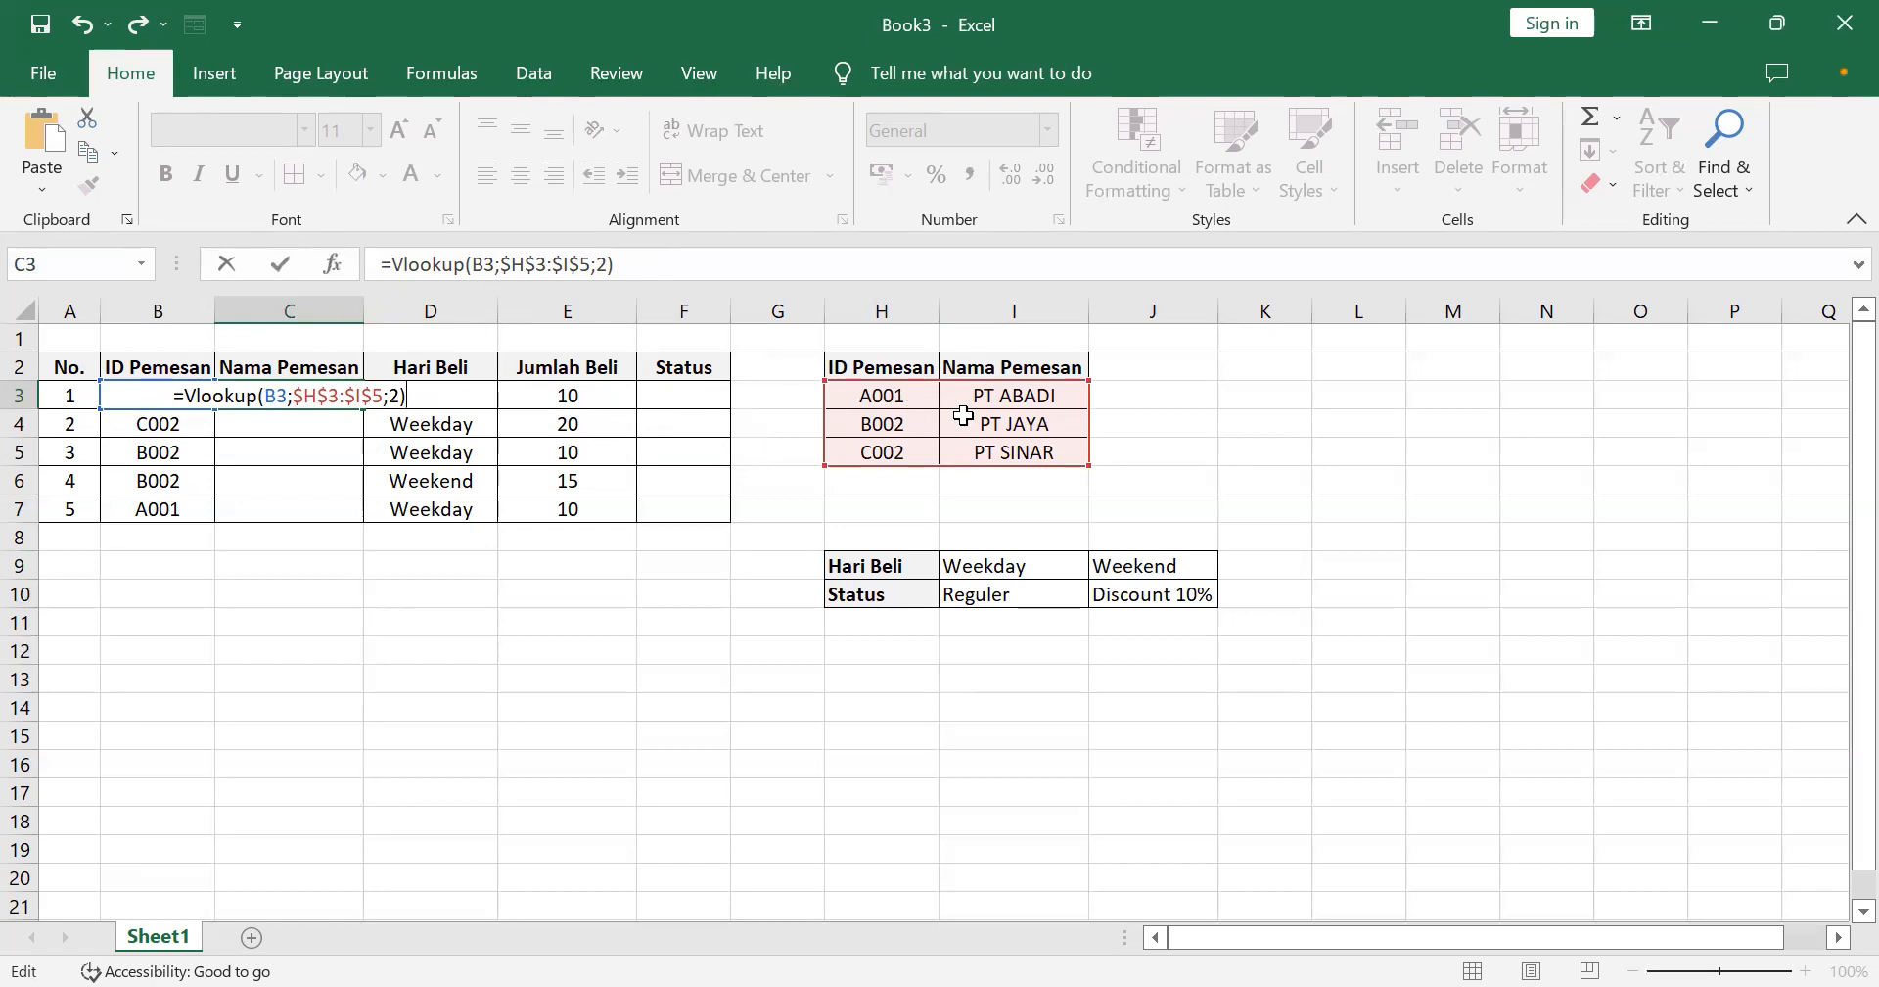
left_click(394, 402)
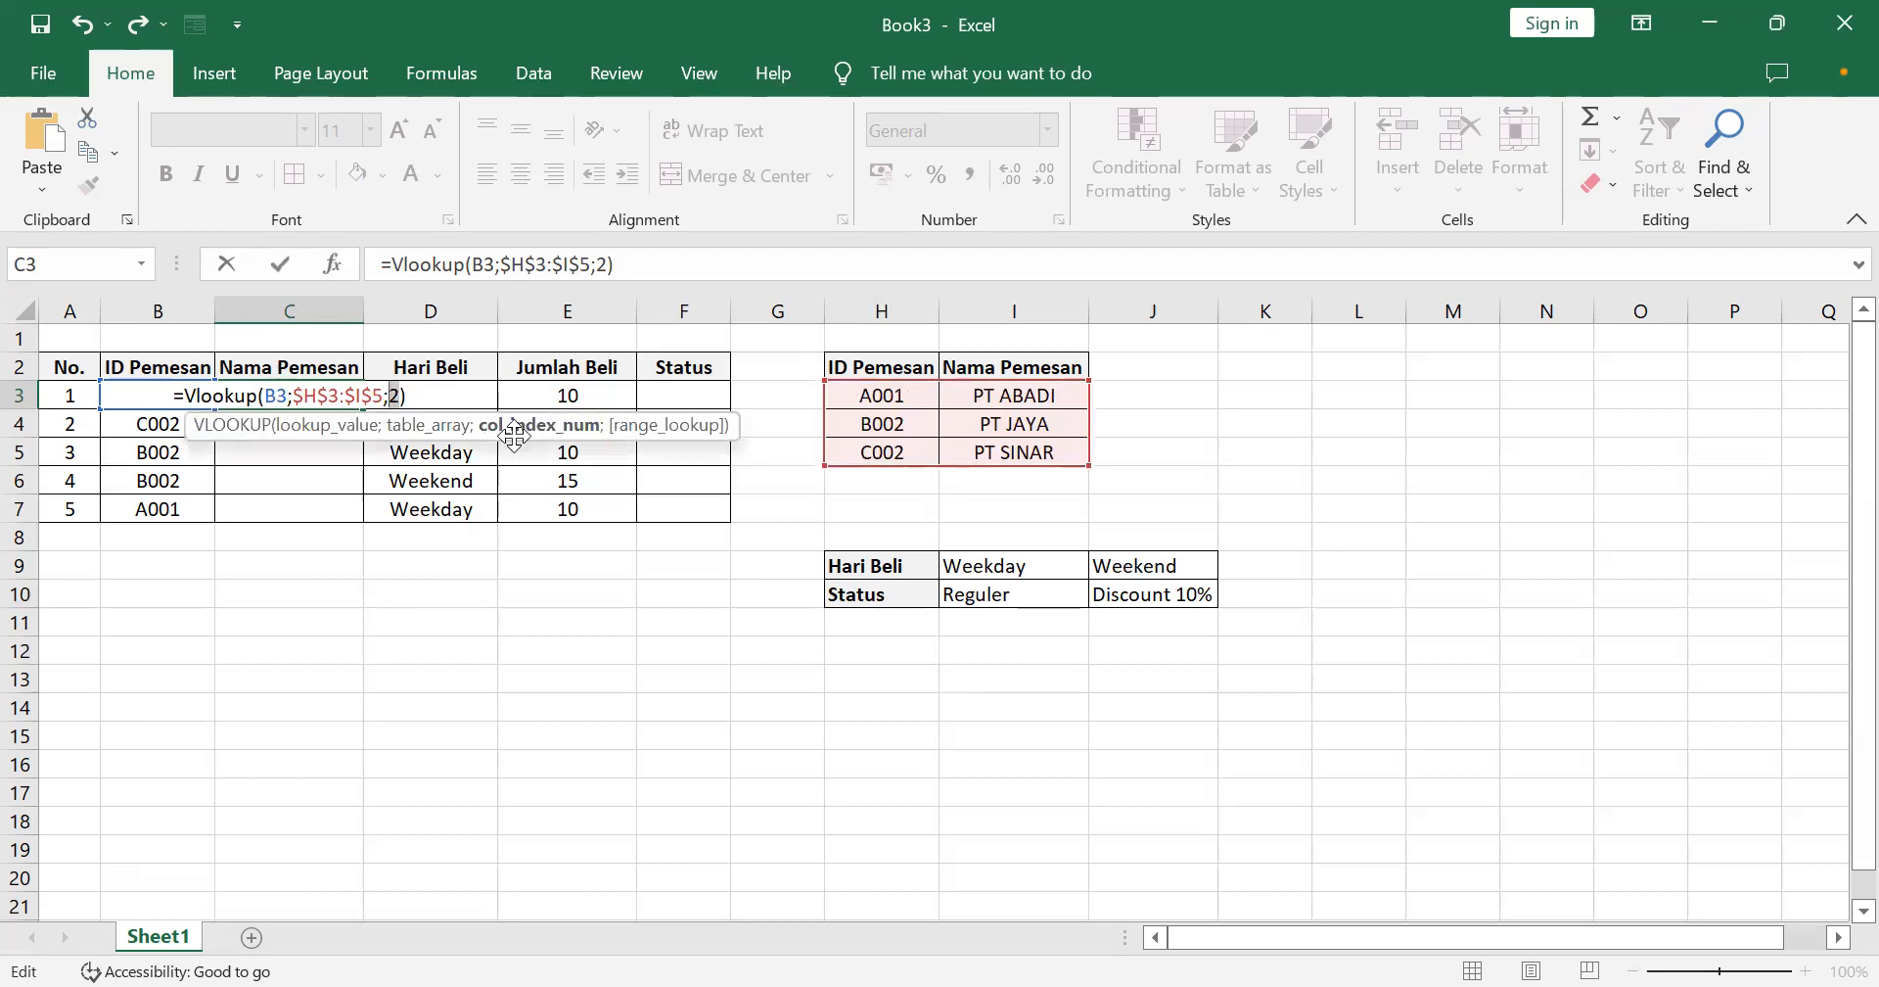
key("Return")
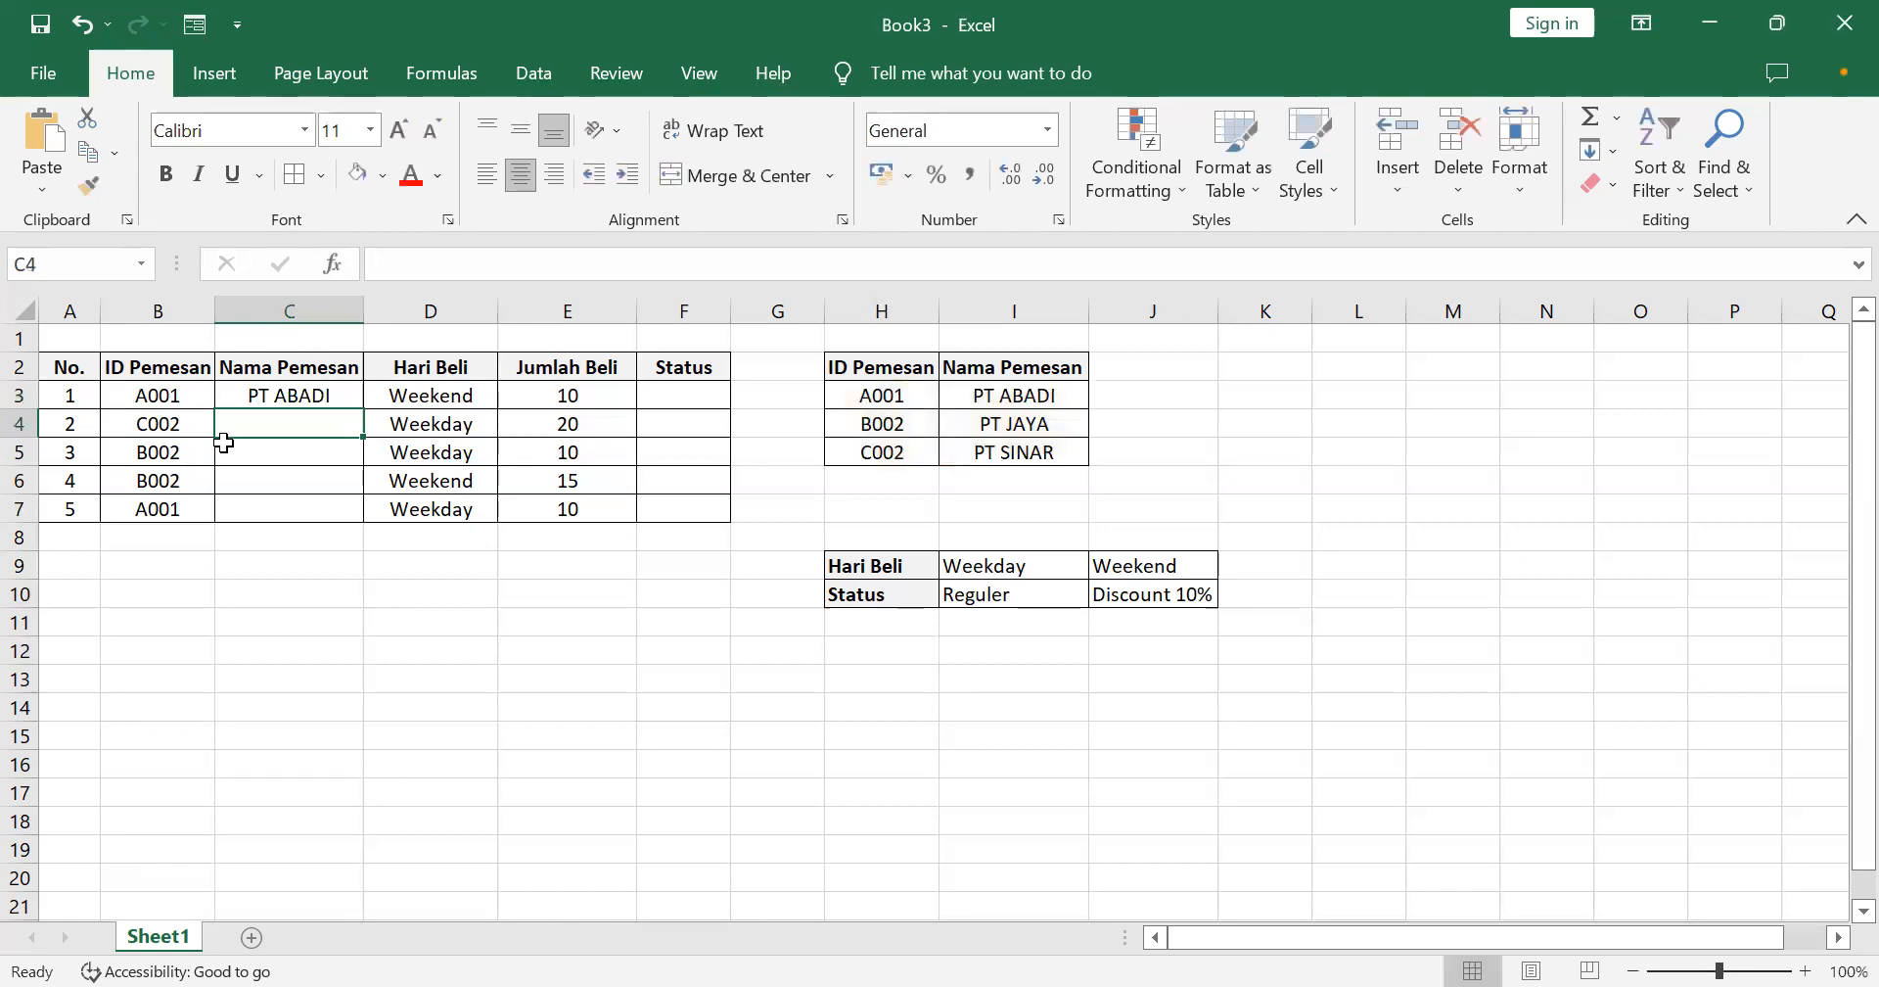
Fill the VLOOKUP formula from C3 down to C7 and check the copied formulas.
left_click(293, 399)
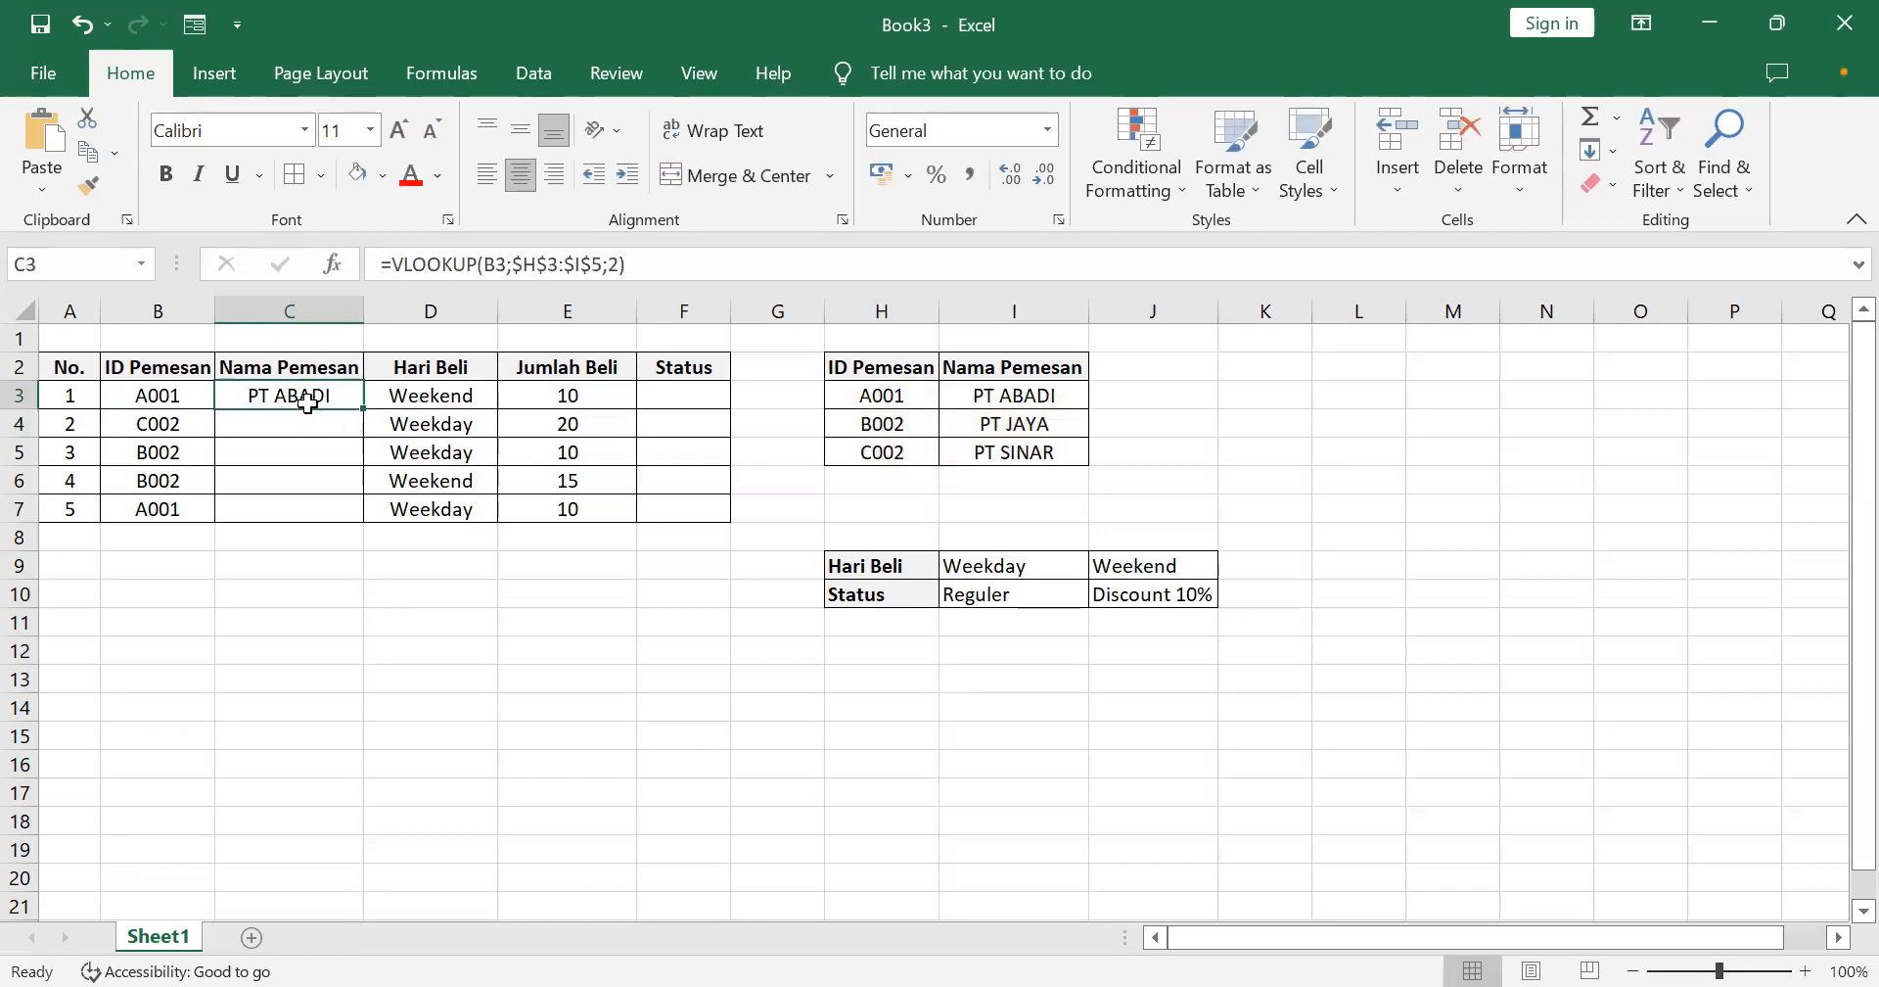
left_click_drag(367, 412, 344, 511)
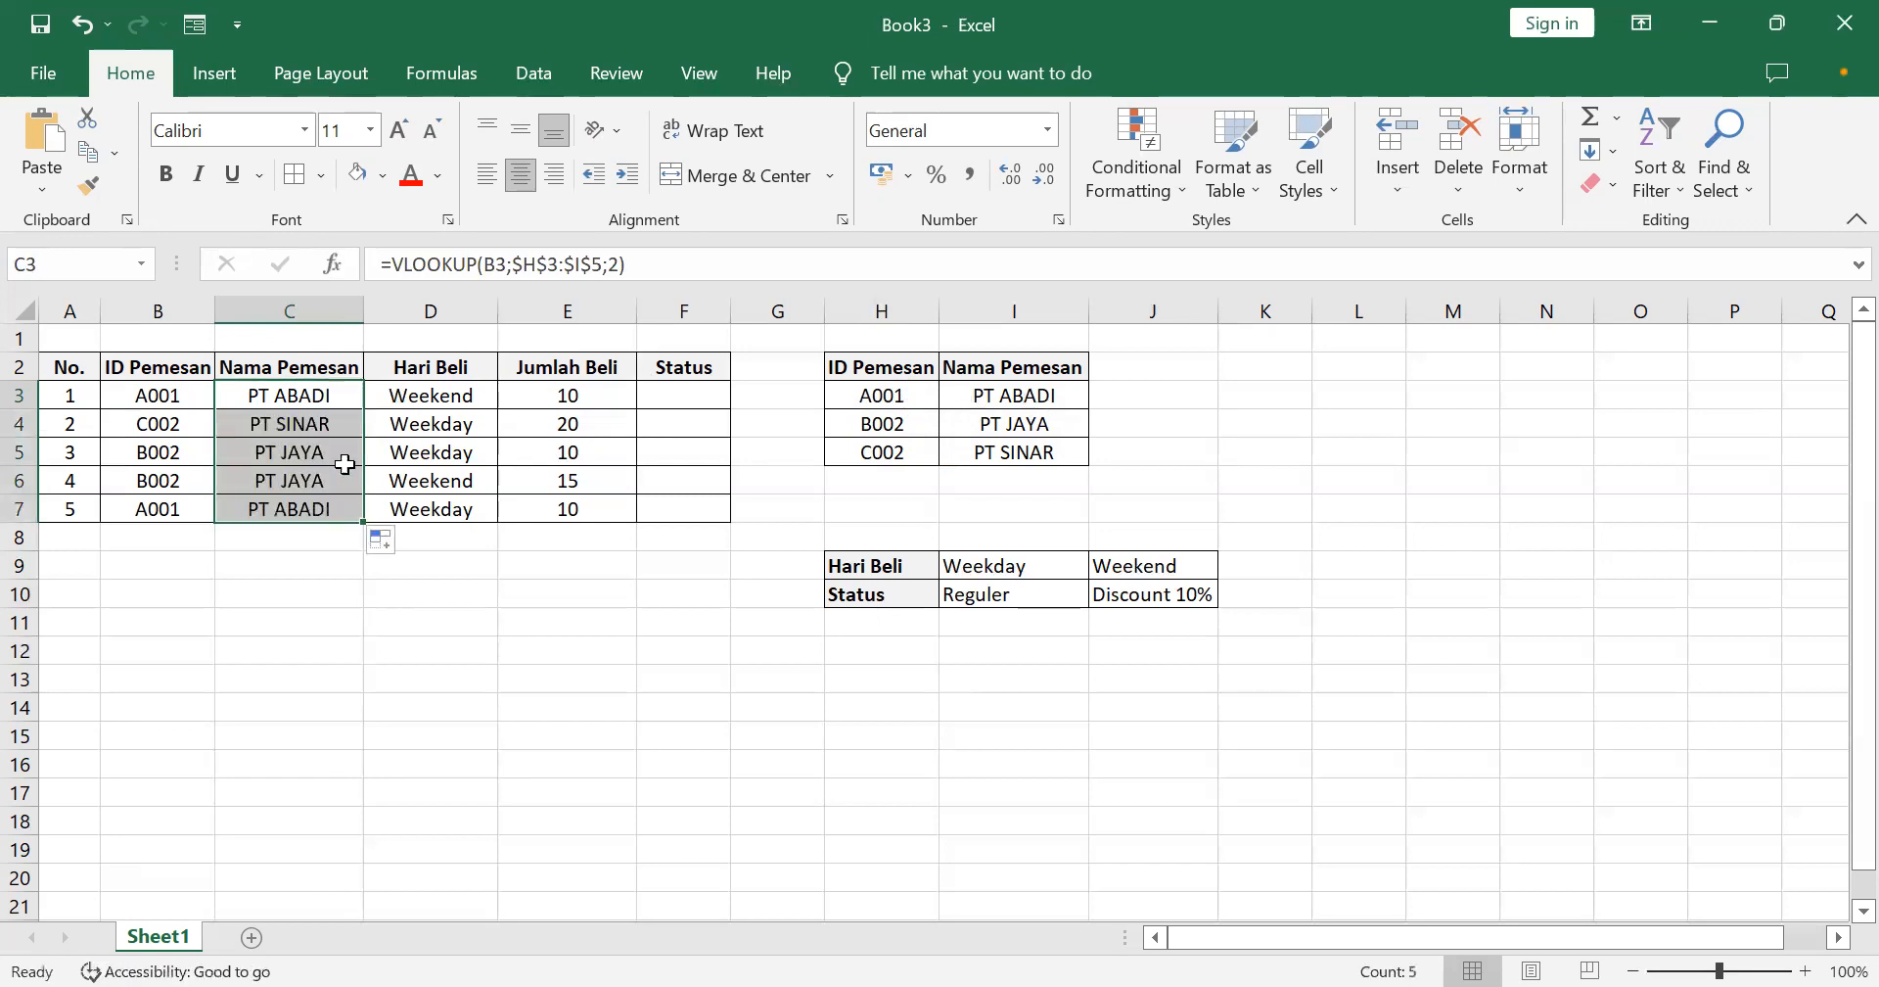
left_click(315, 423)
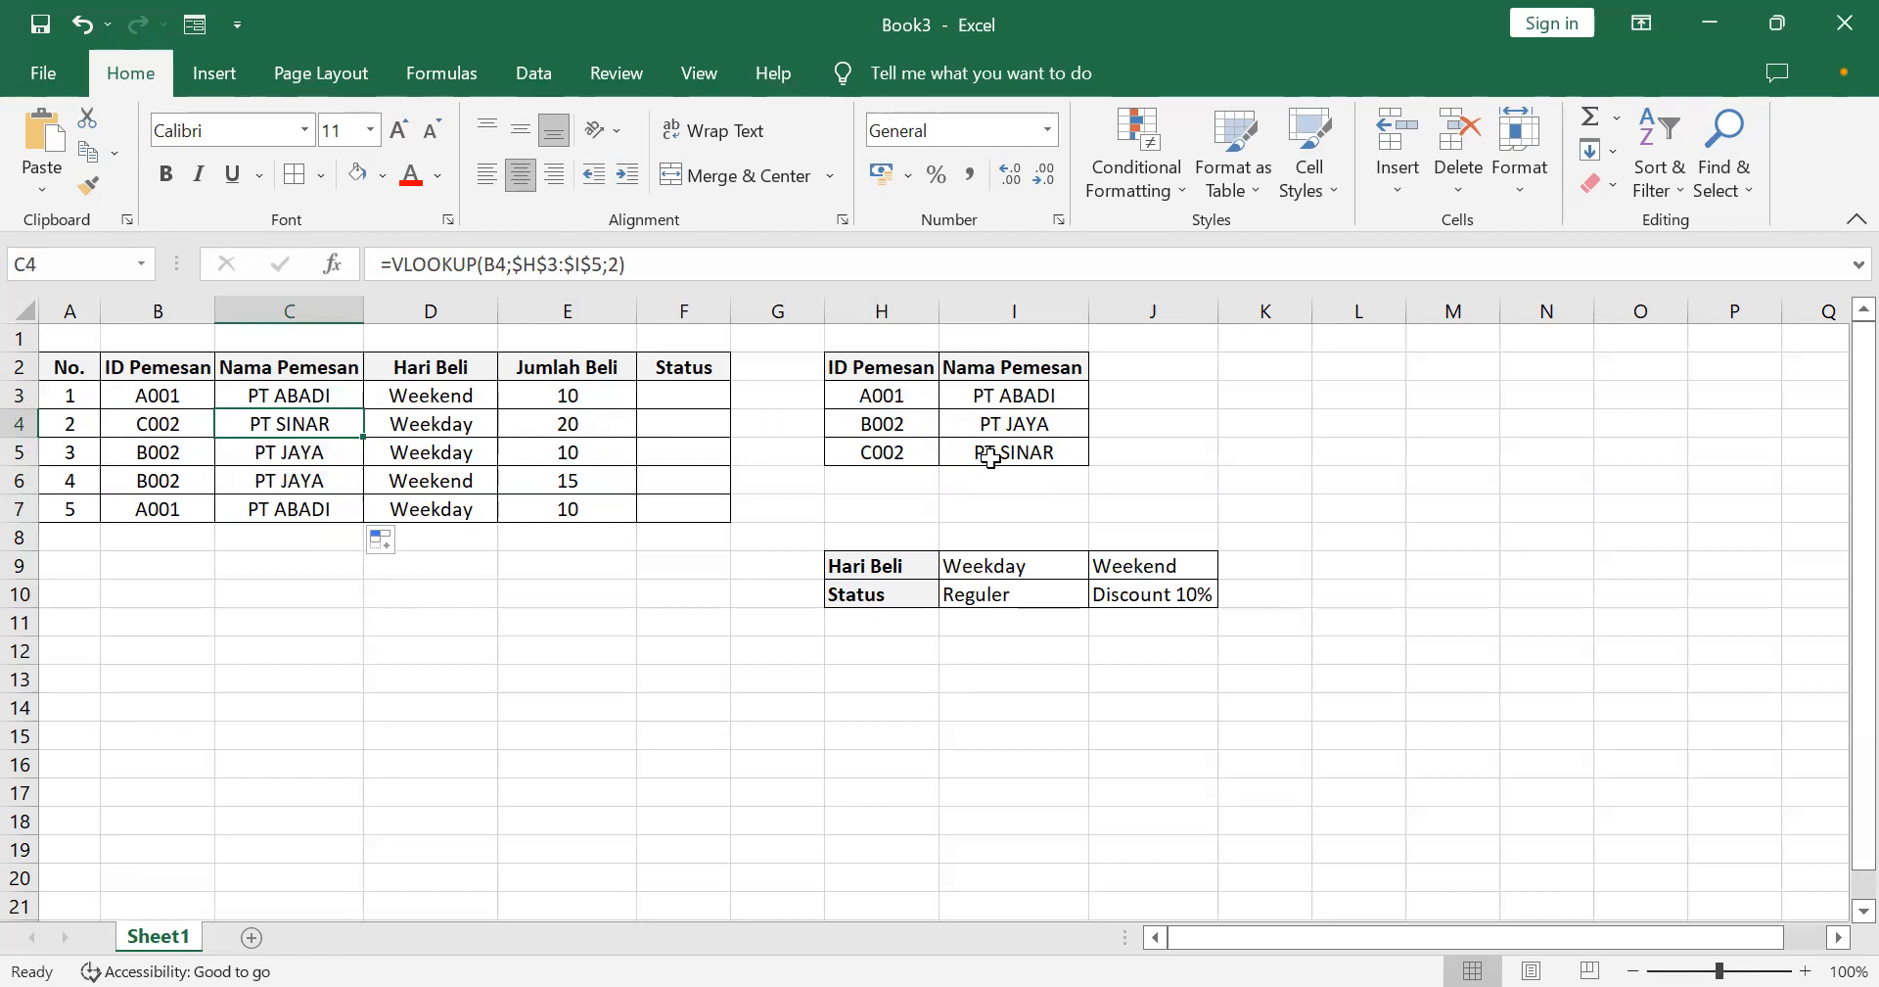
left_click(294, 504)
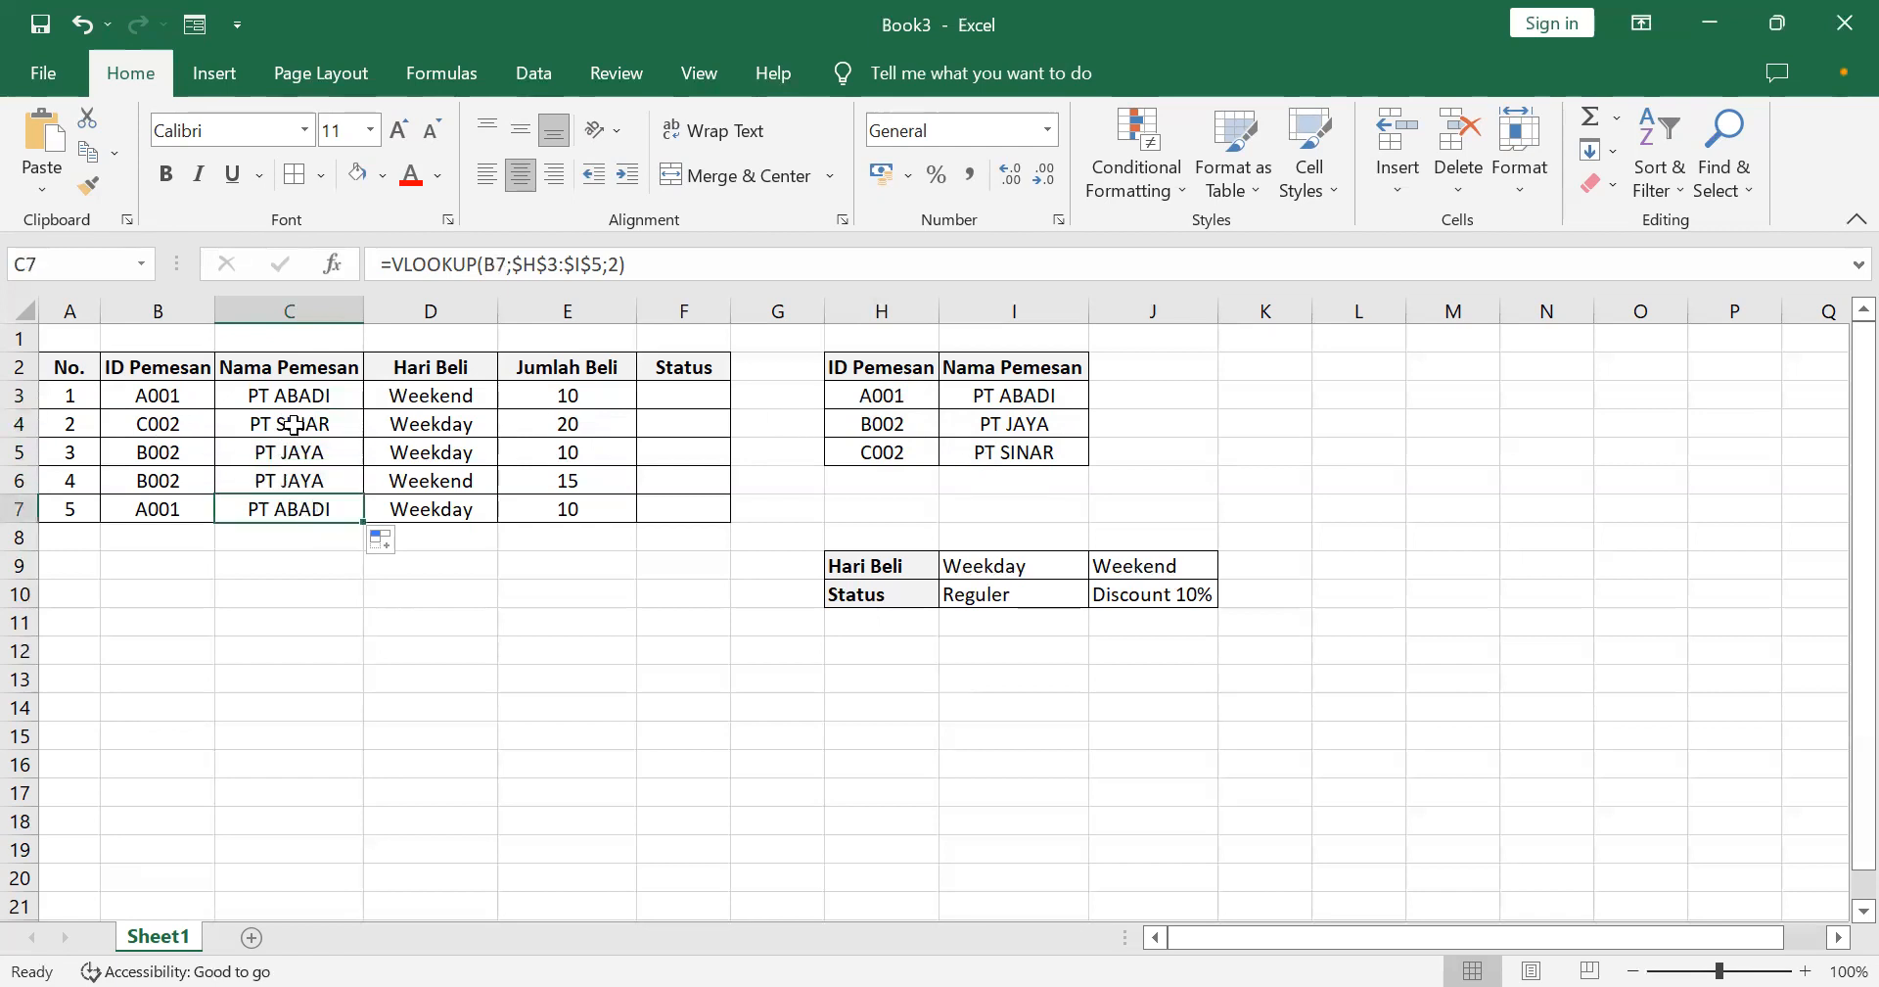
Replace the absolute table array in C3's VLOOKUP formula with the relative range H3:I5.
left_click(338, 395)
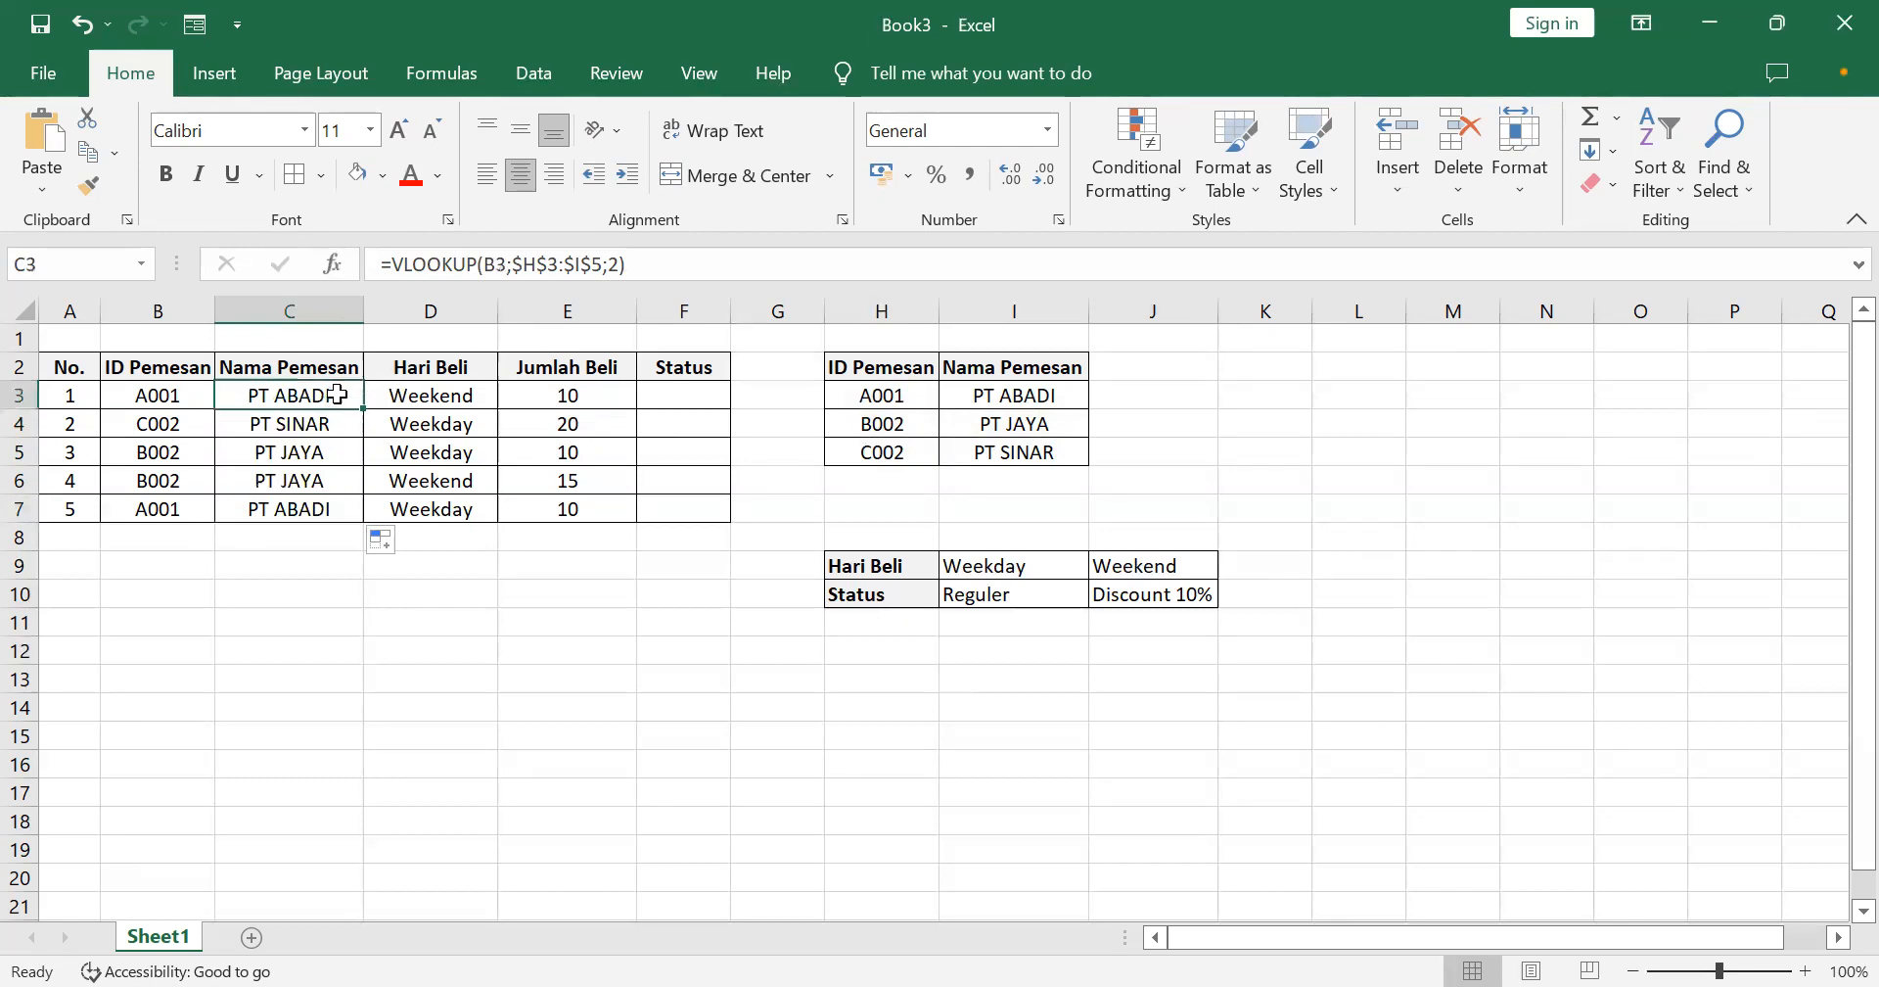
left_click(520, 266)
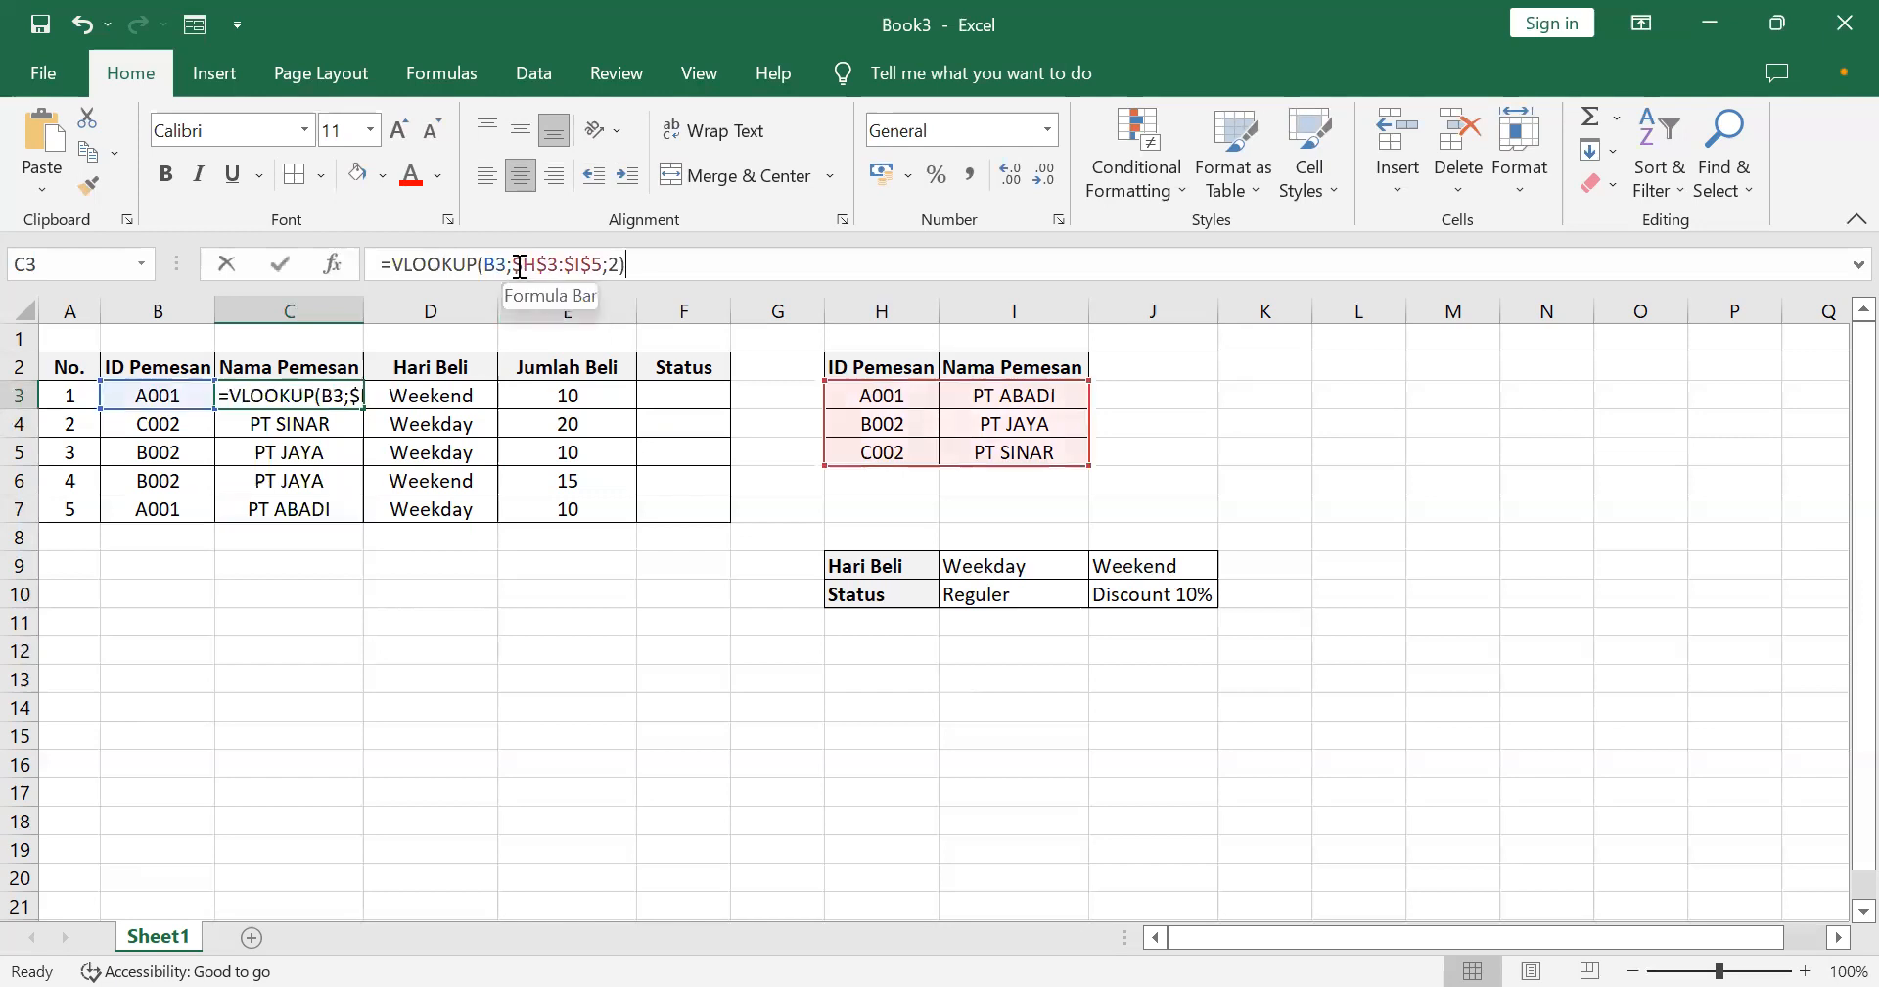
left_click_drag(513, 267, 605, 276)
key("BackSpace")
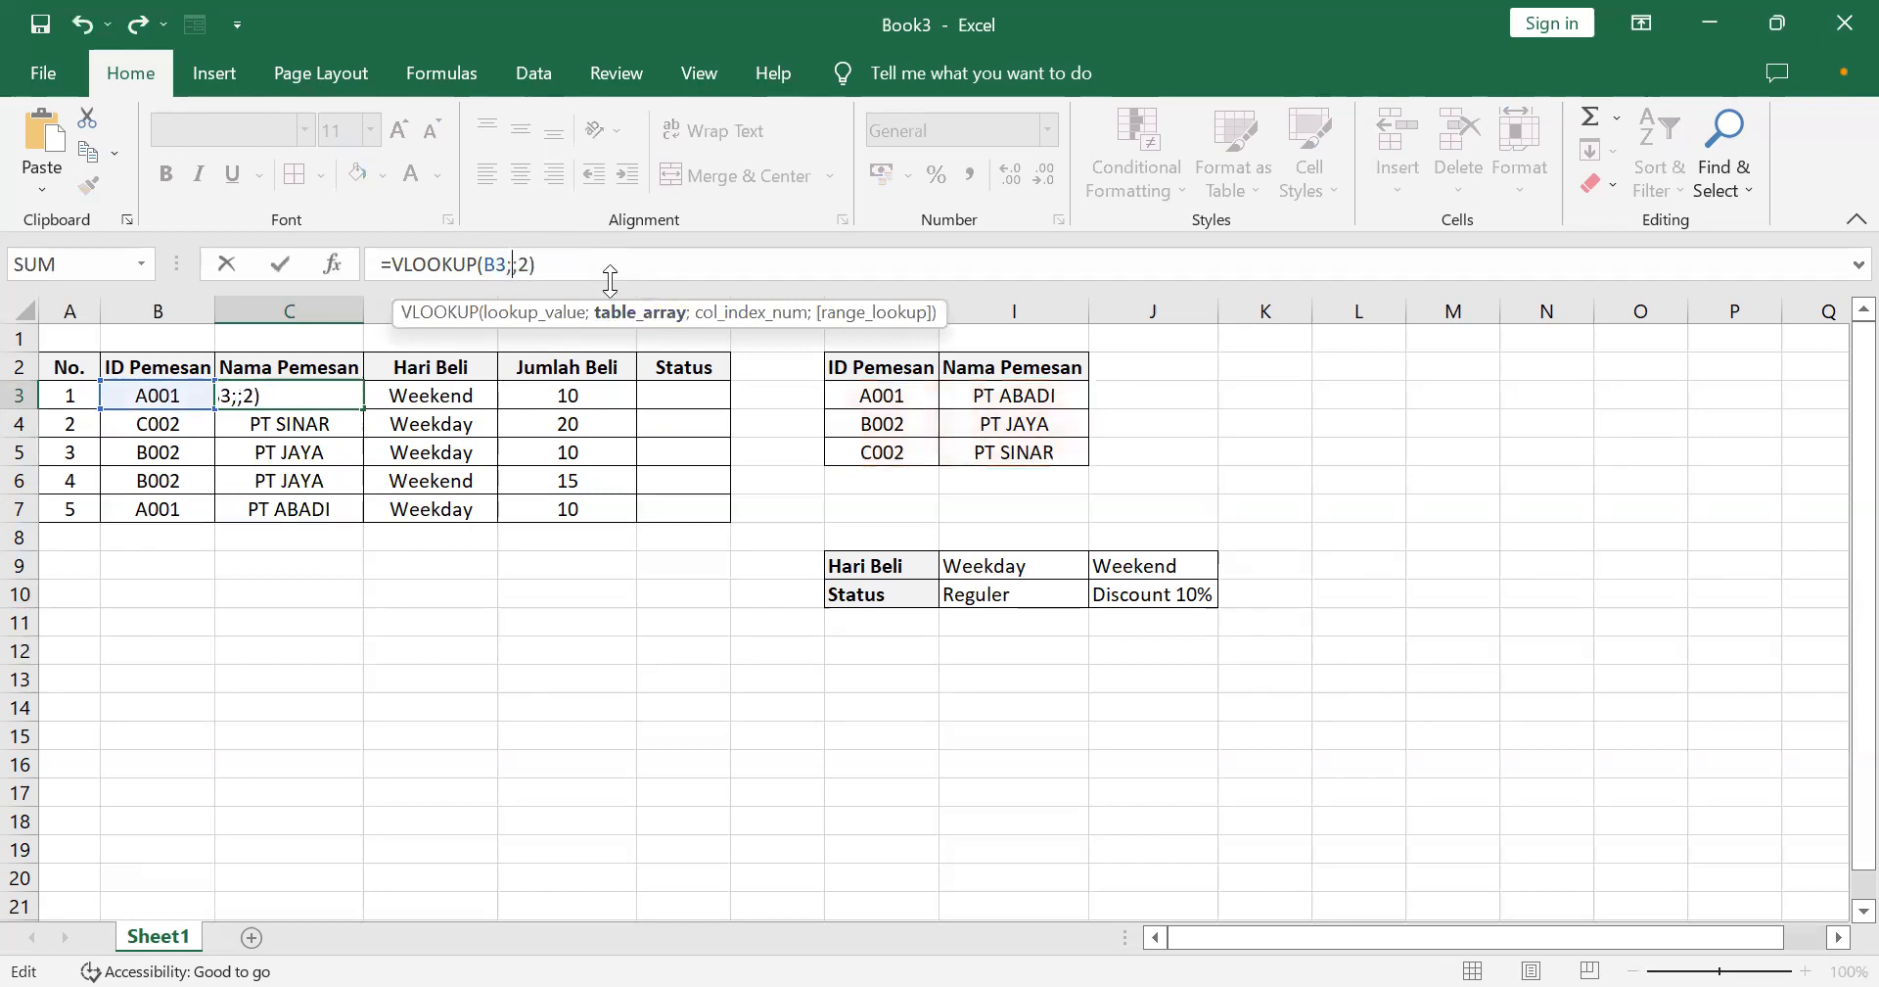
left_click(879, 401)
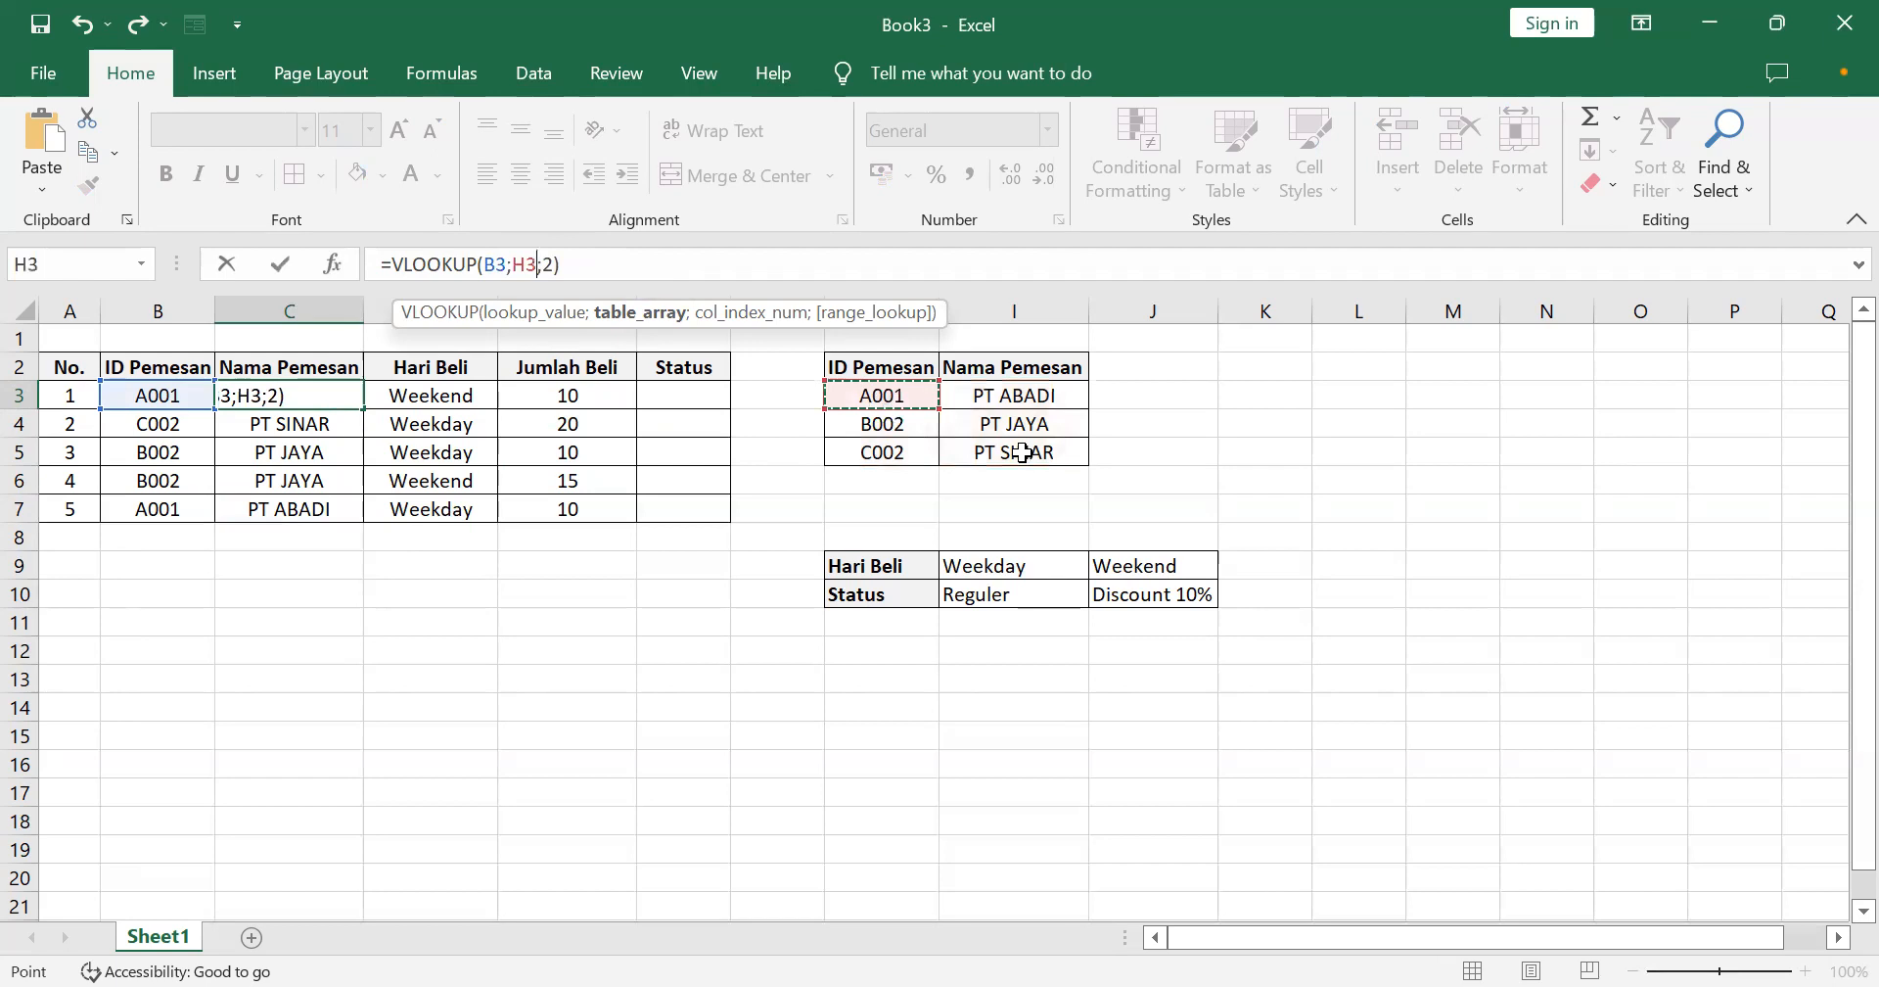
key("ctrl+shift+Right")
key("ctrl+shift+Down")
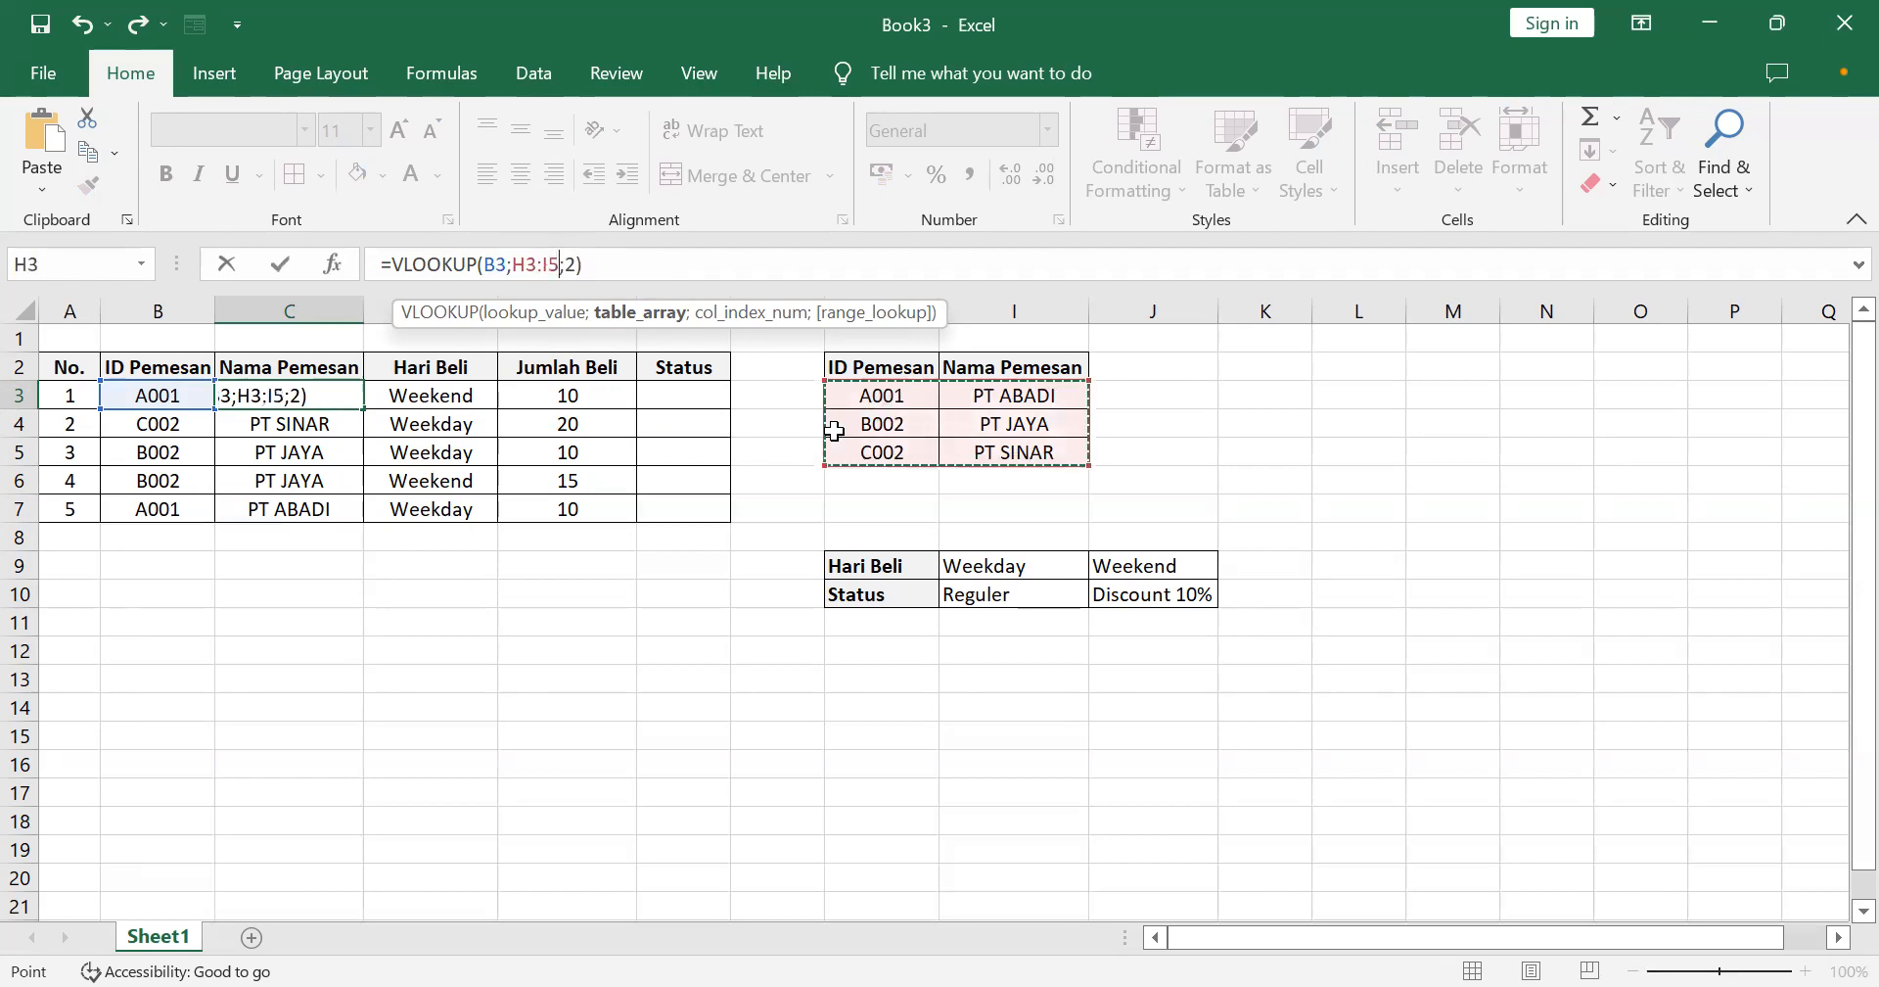
key("Return")
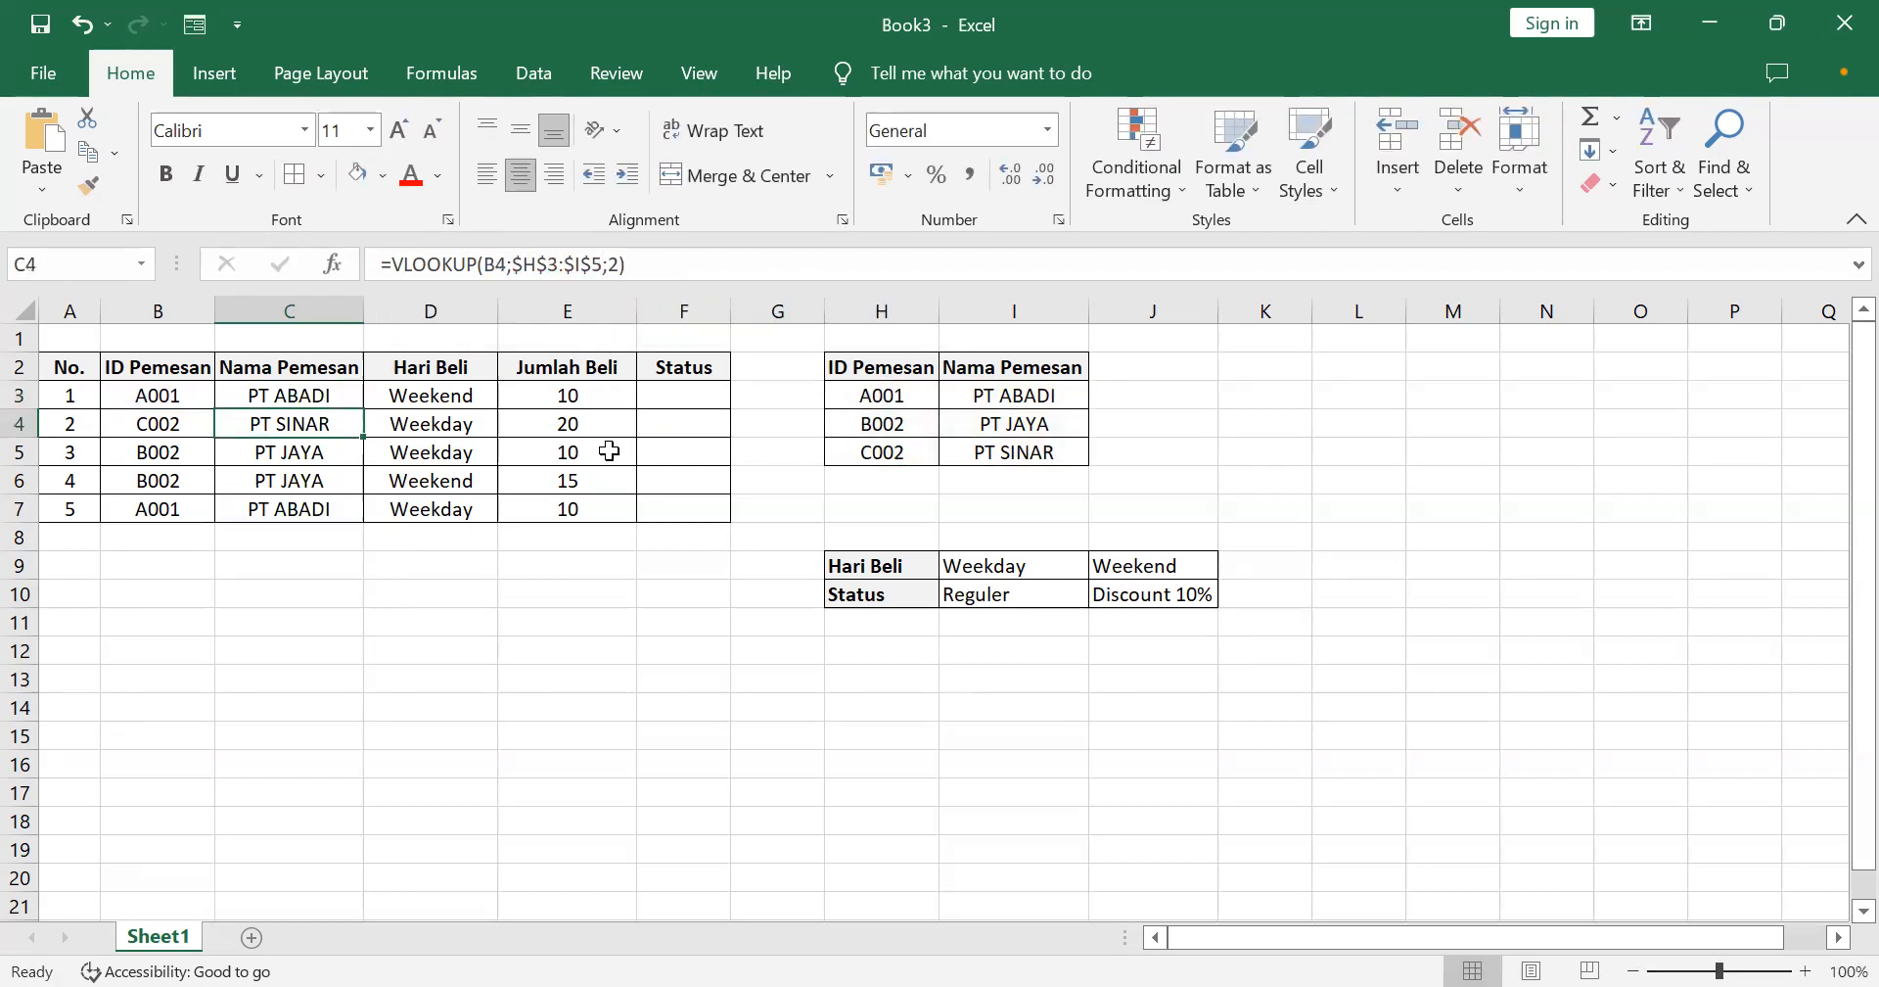
Fill the VLOOKUP formula with the relative table array from C3 down to C7.
left_click(333, 390)
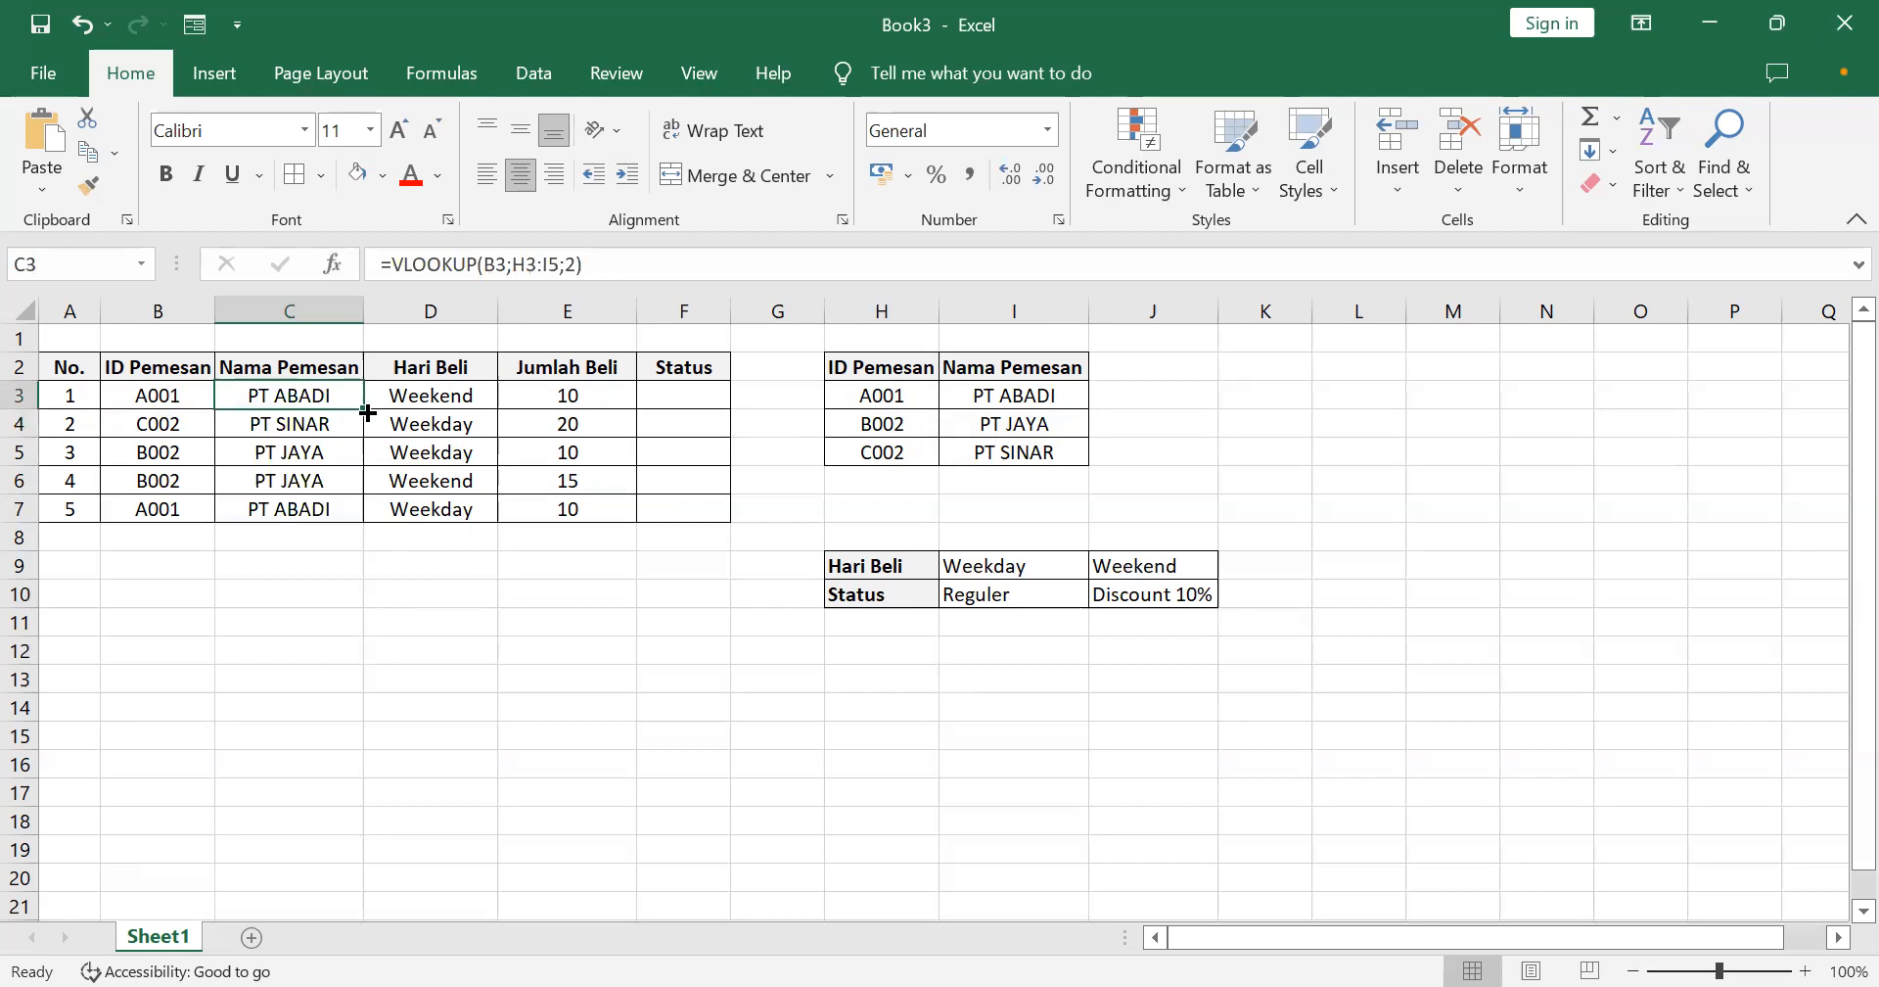
left_click_drag(367, 412, 367, 543)
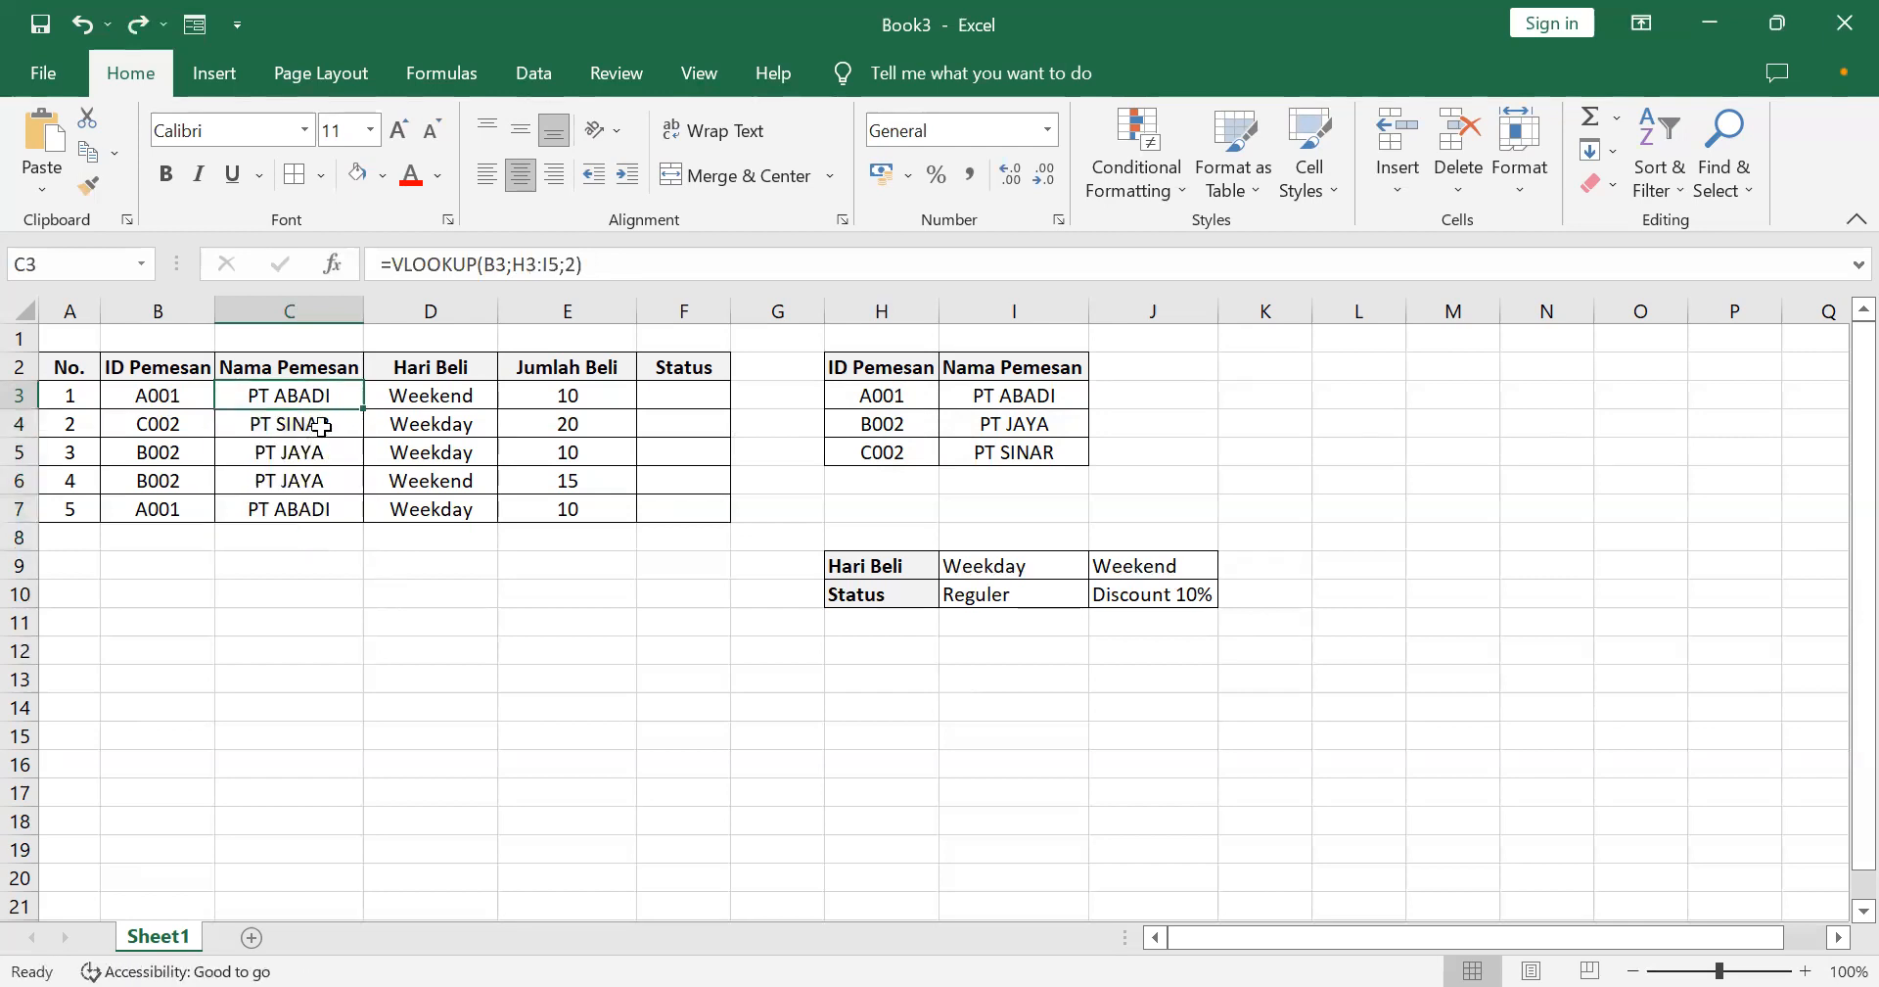
left_click(323, 423)
left_click(345, 392)
left_click_drag(362, 415, 364, 511)
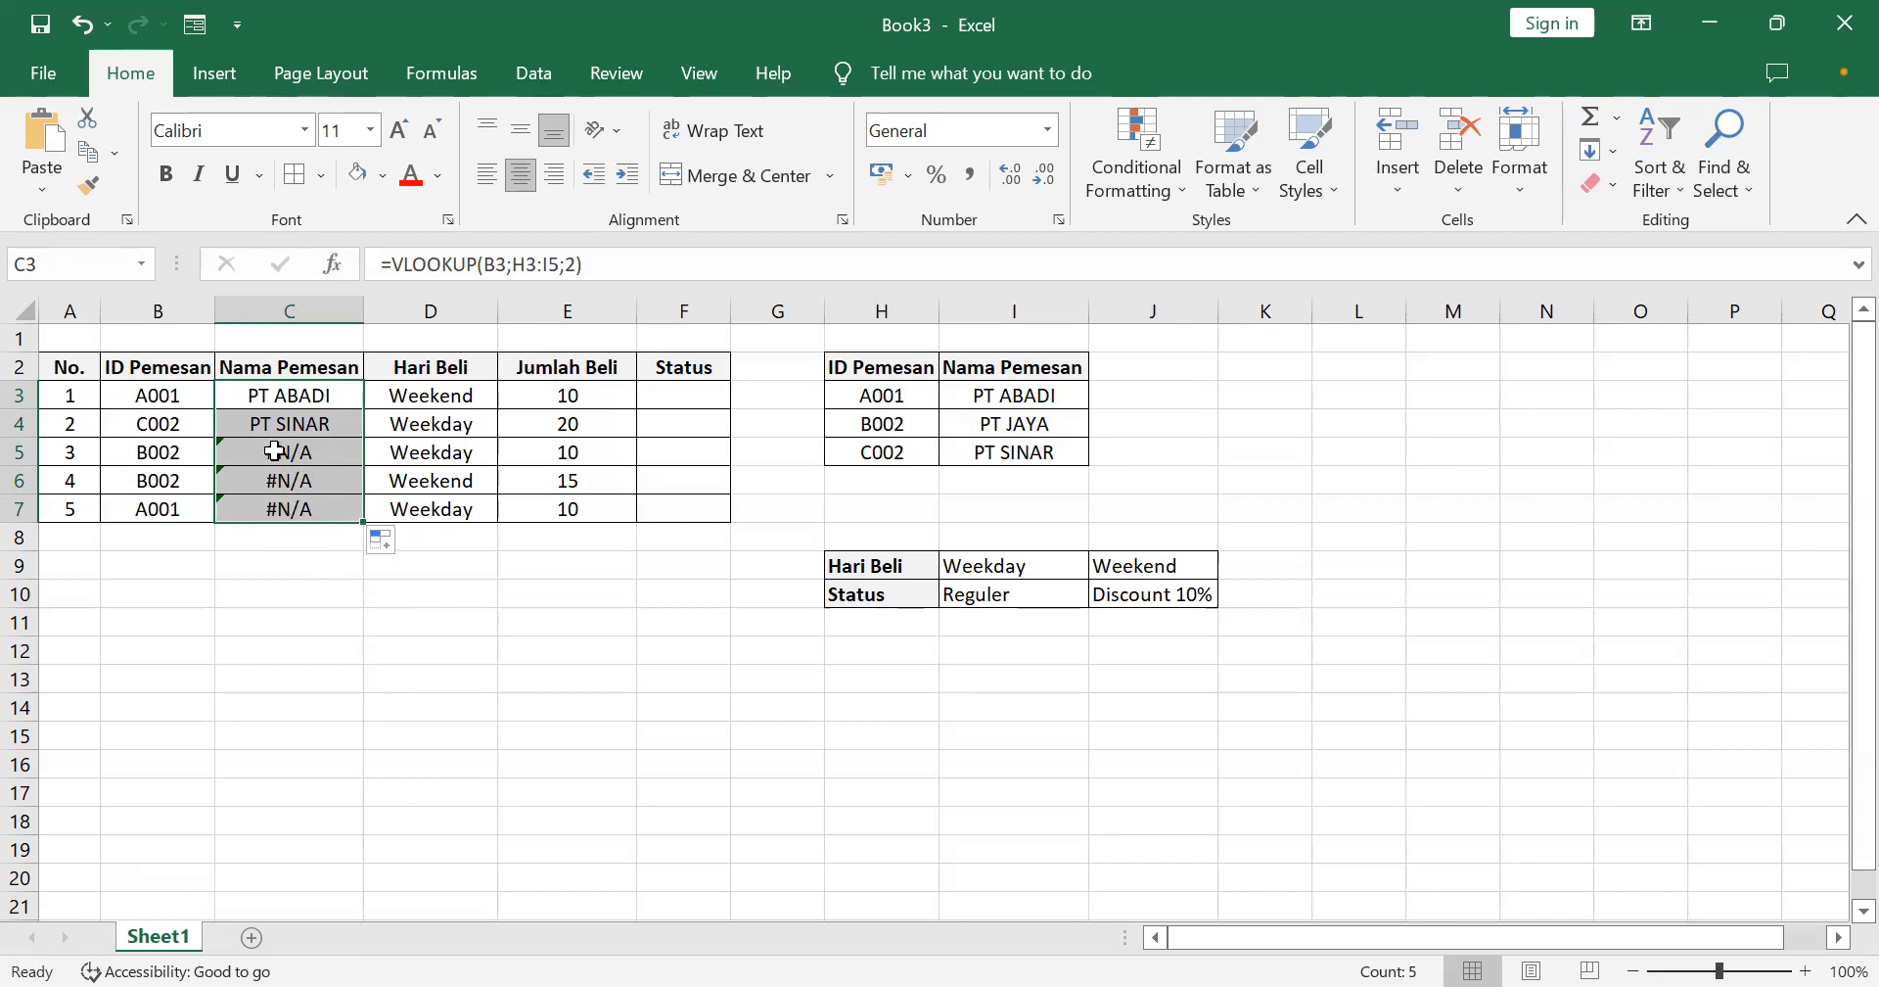
Inspect the copied formula in C5 and its error-checking options.
left_click(274, 451)
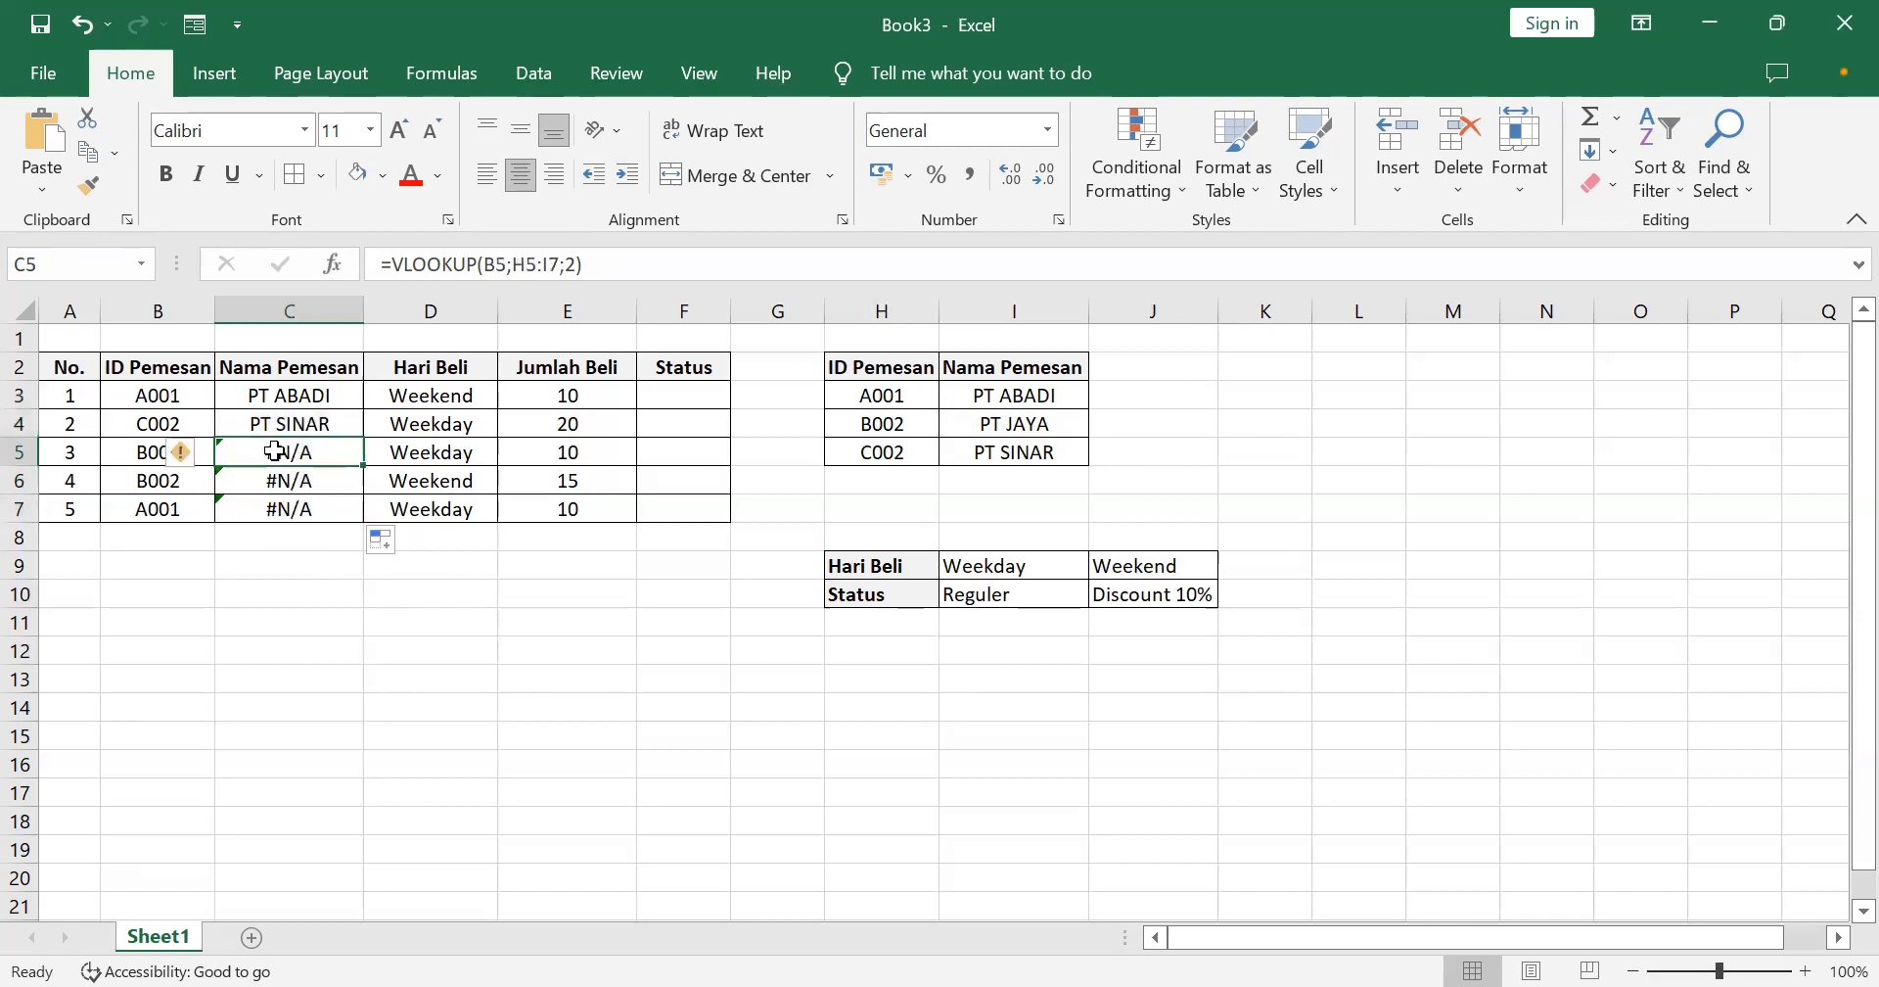
left_click(203, 453)
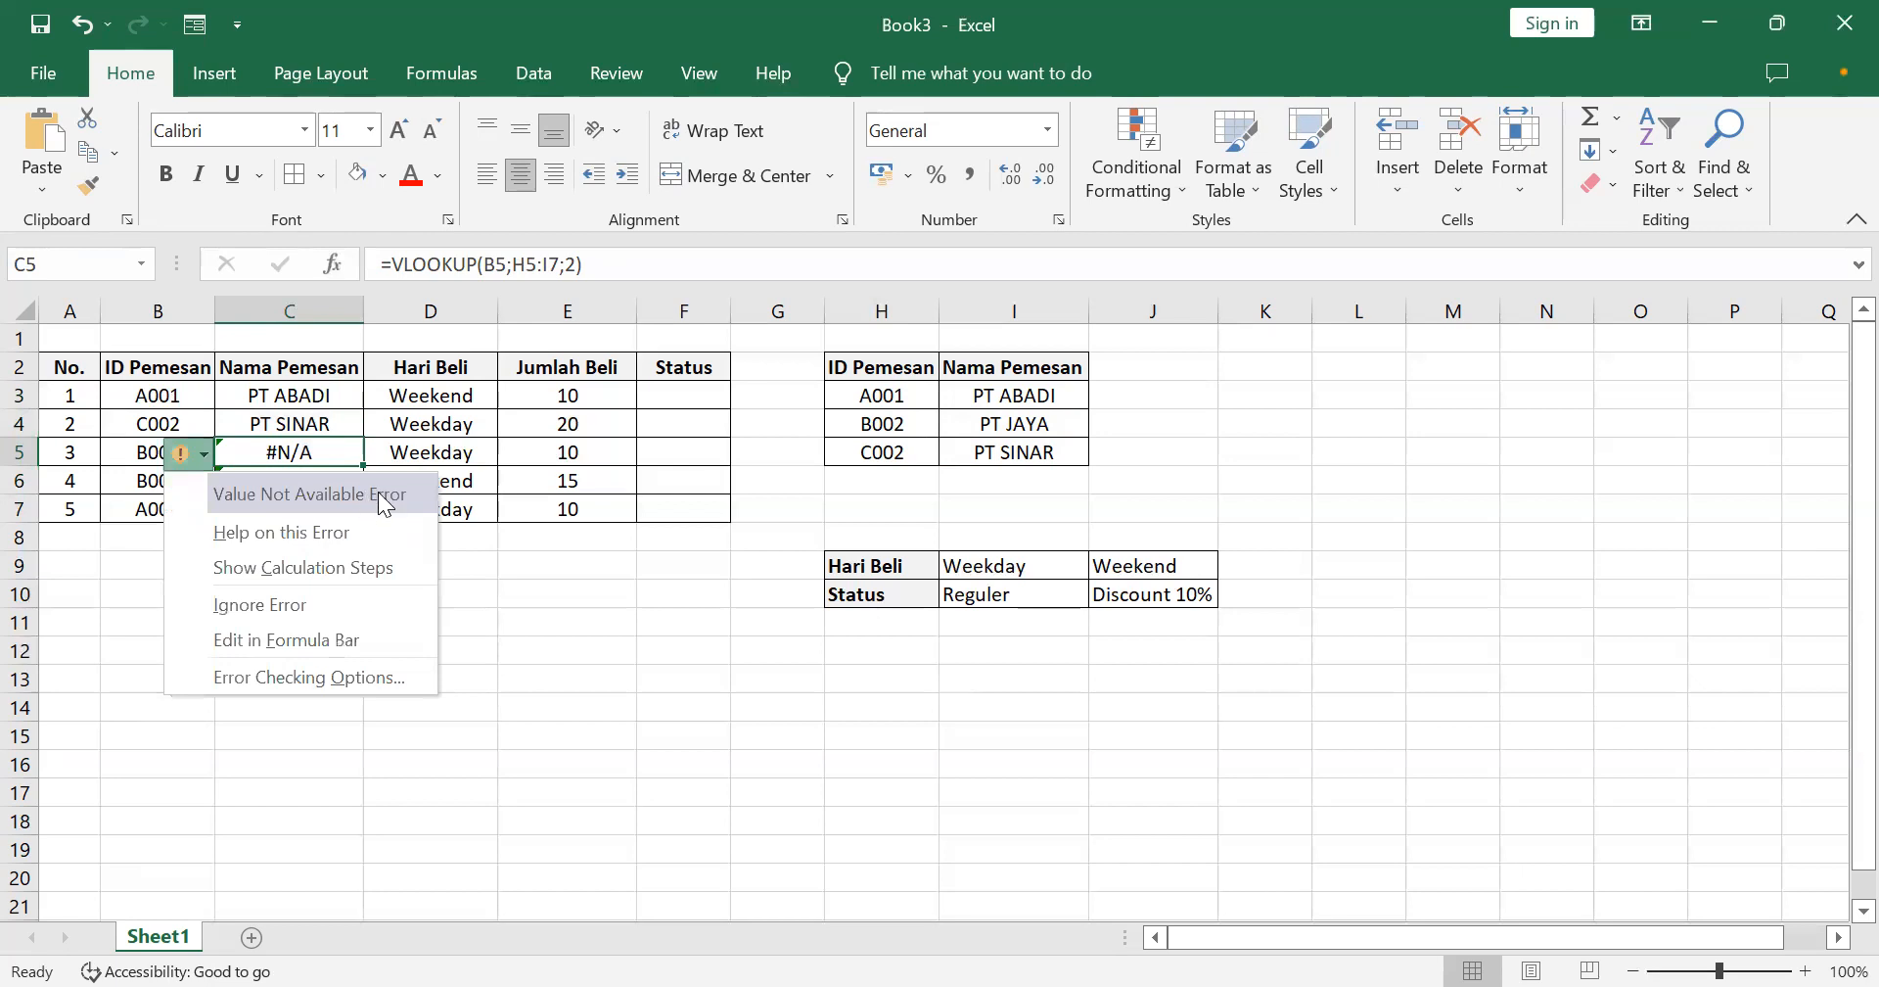
left_click(325, 452)
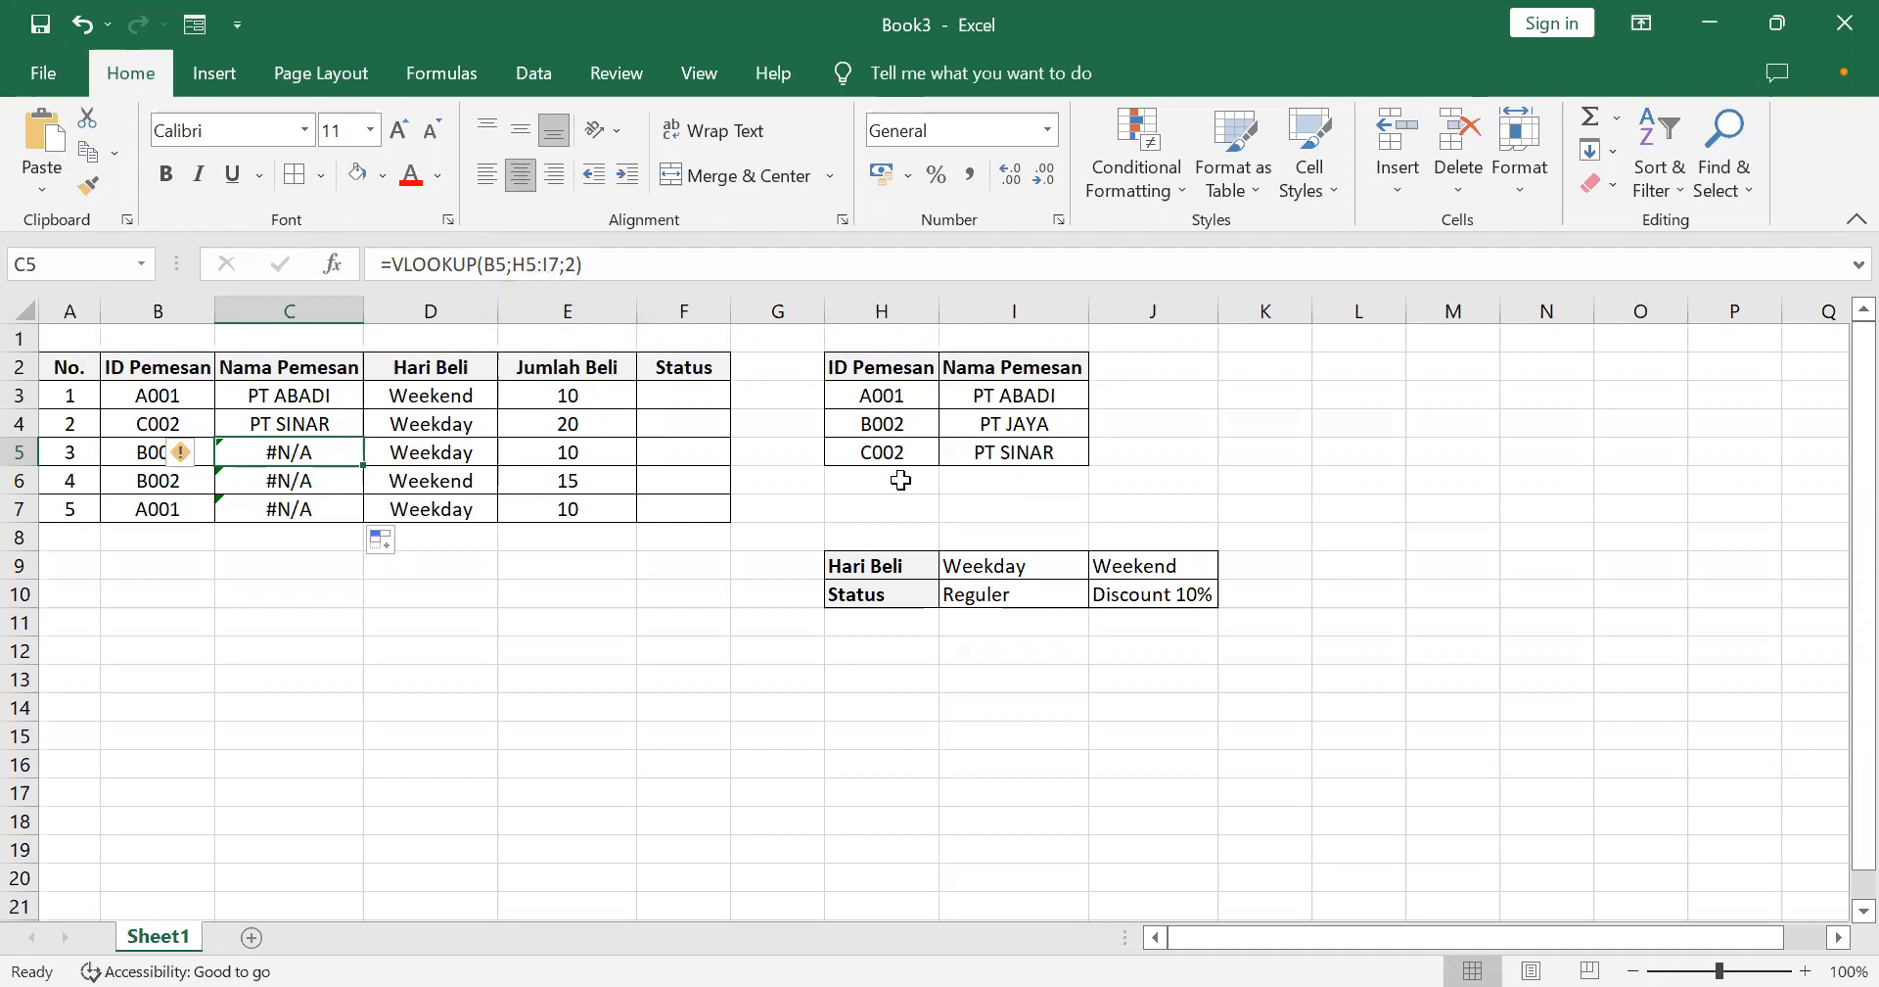
Make the table array in C3's VLOOKUP absolute as $H$3:$I$5 and fill the formula down to C7.
left_click(296, 394)
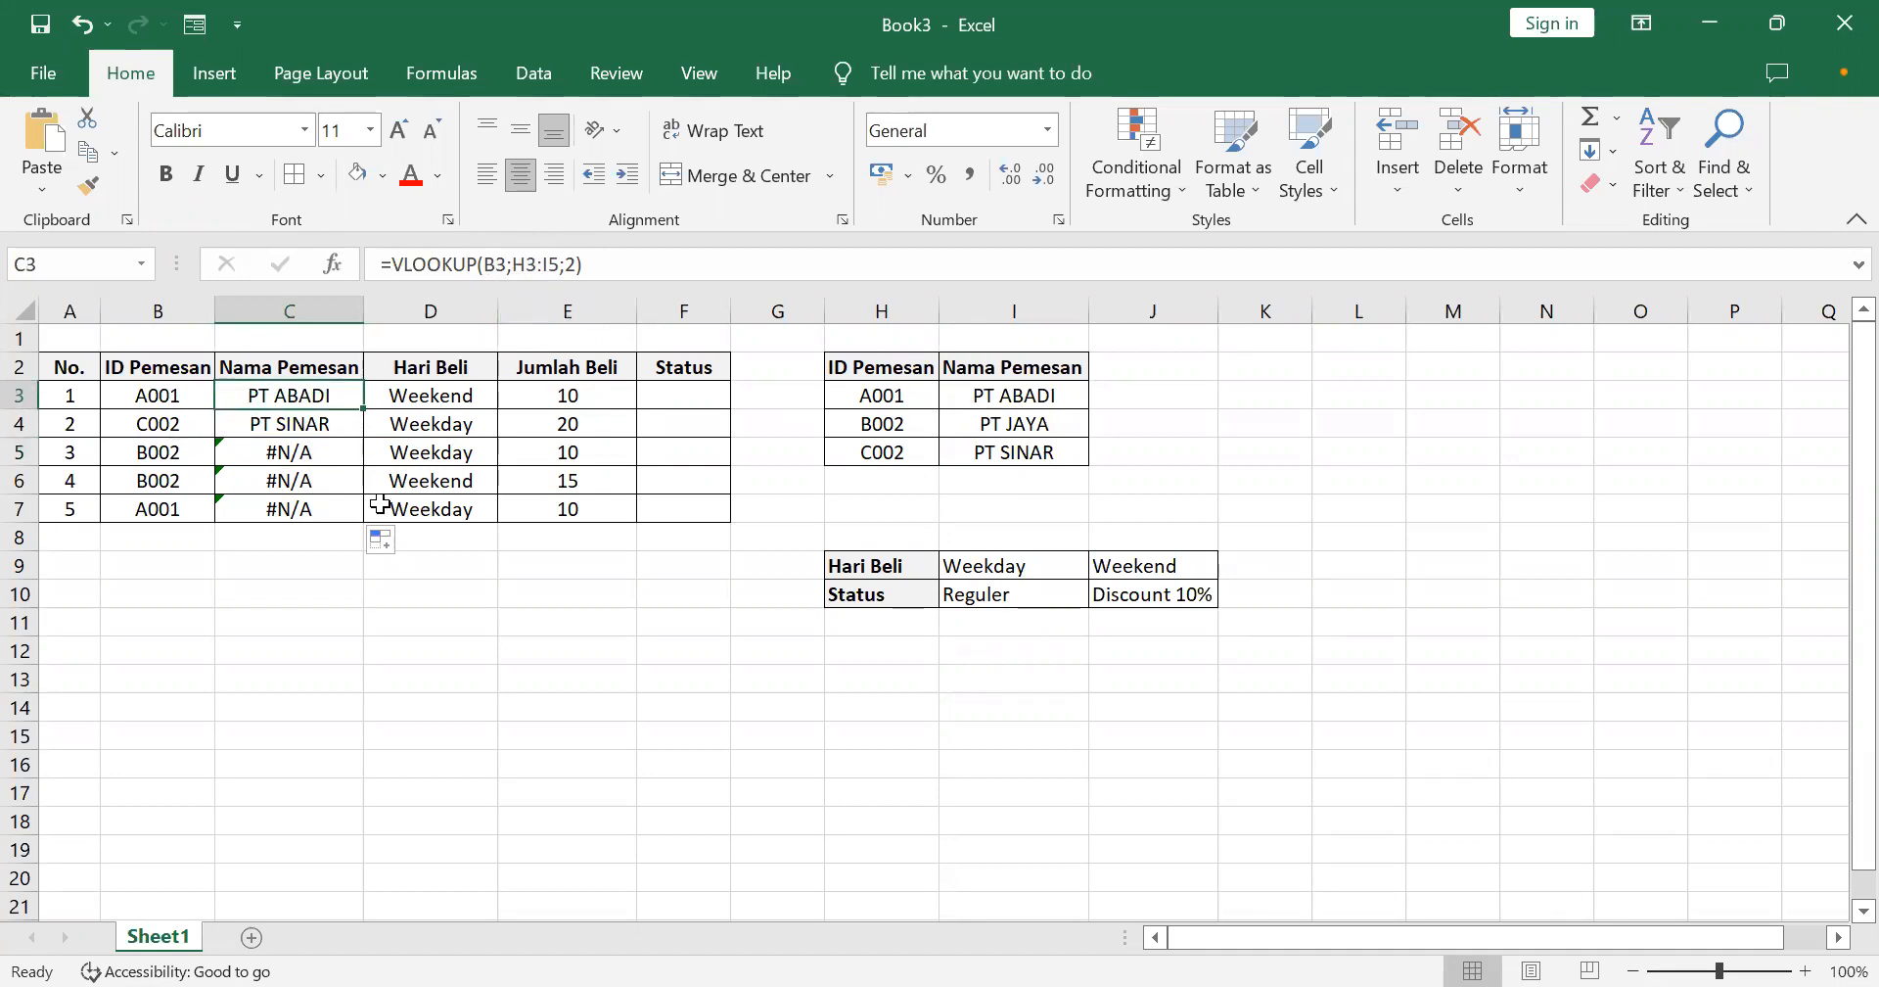
left_click_drag(514, 264, 556, 266)
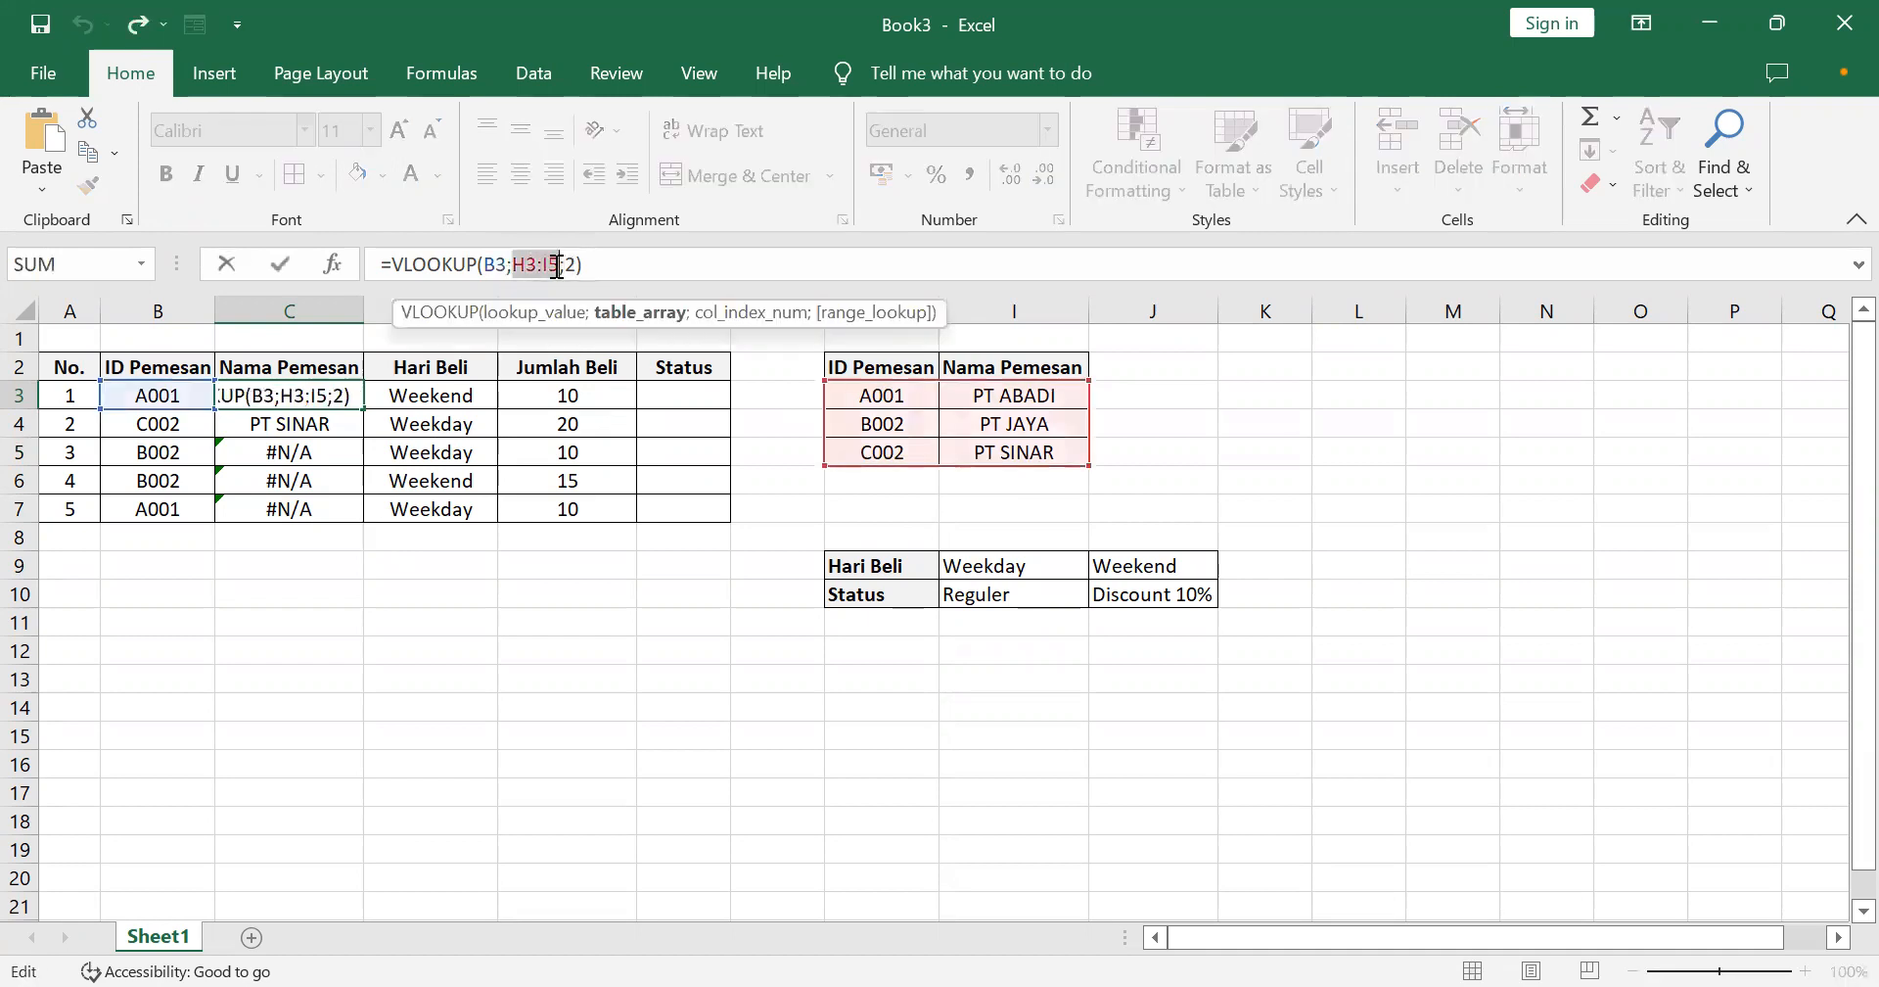
key("F4")
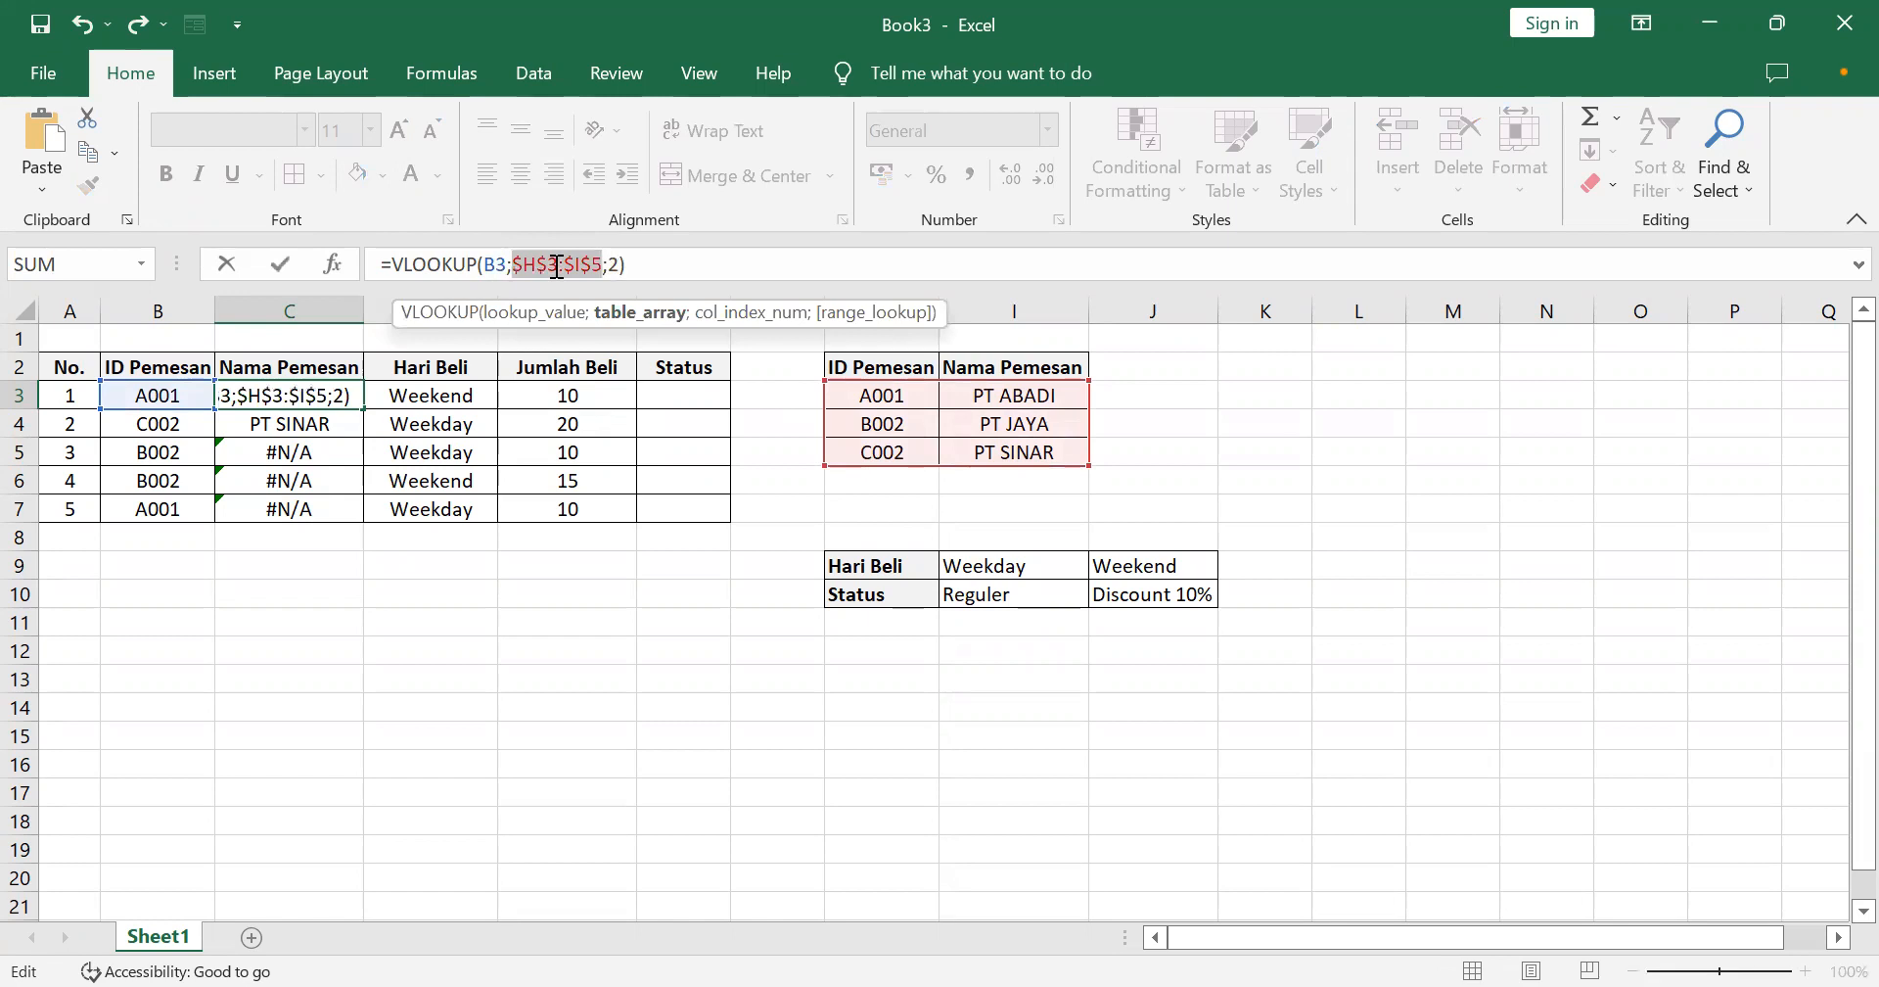
key("Return")
left_click(333, 399)
left_click_drag(362, 415, 364, 517)
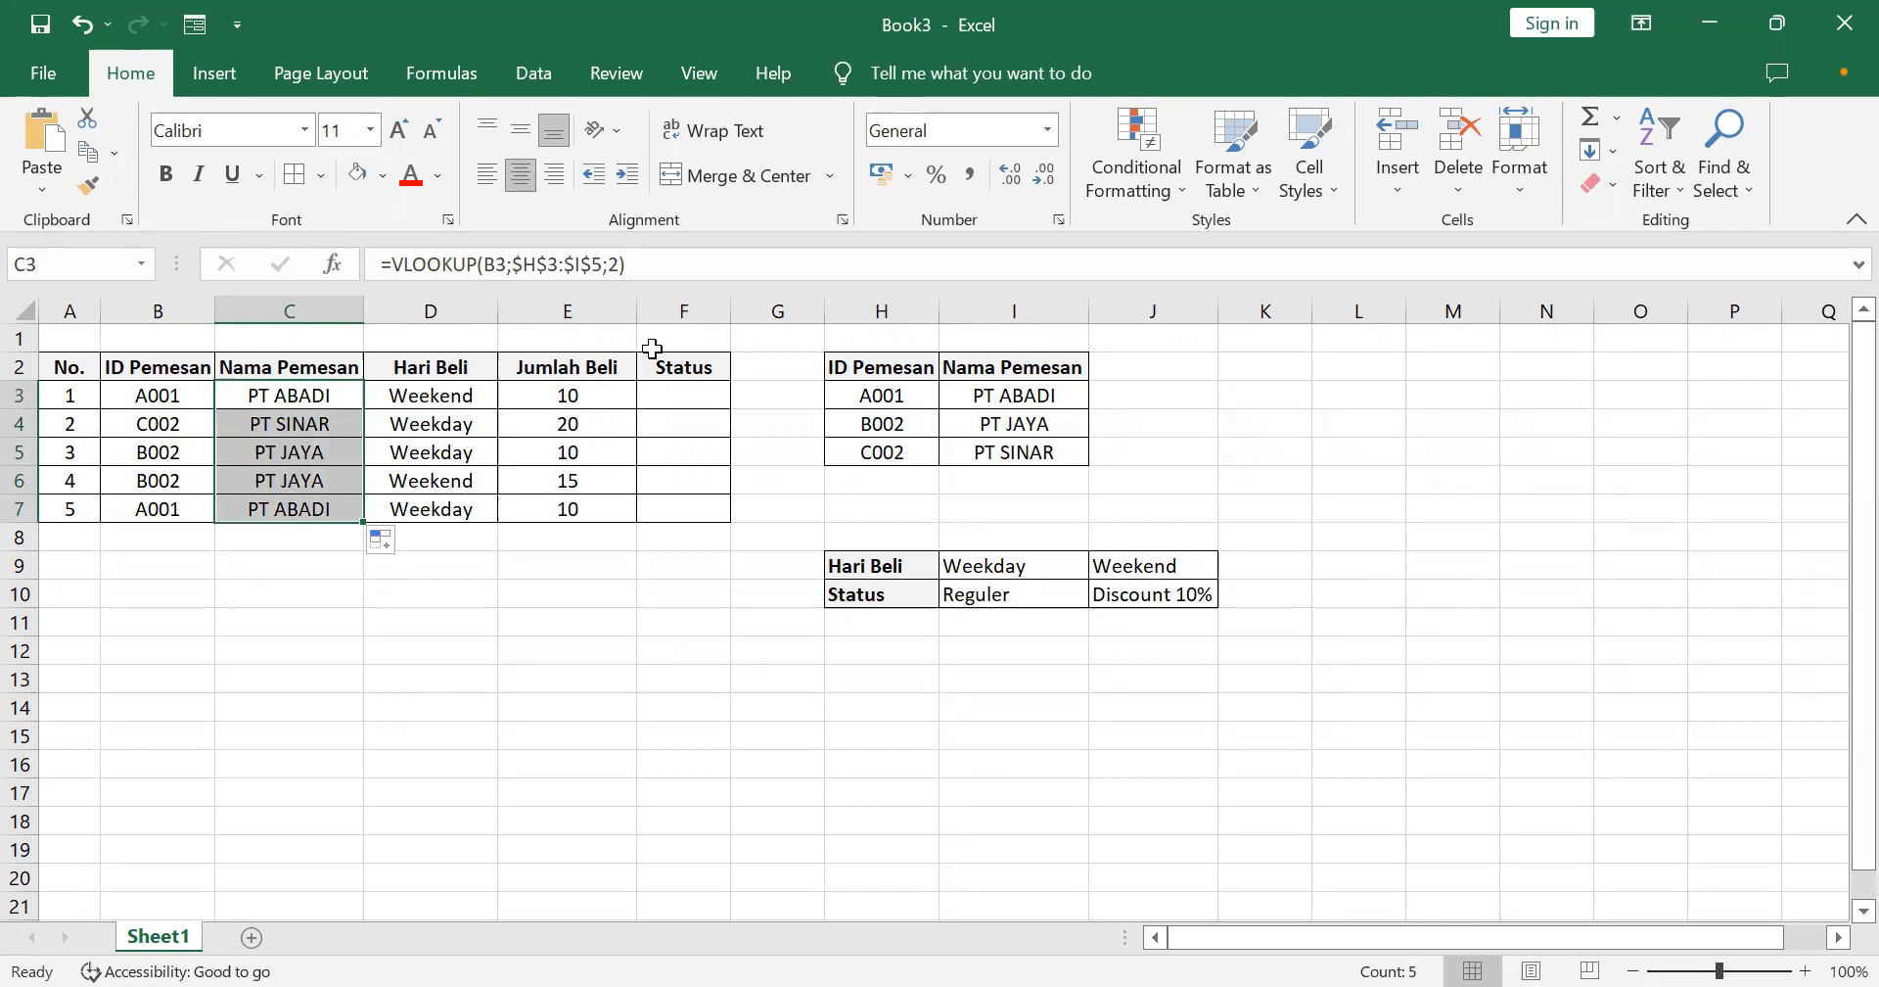
Begin a formula in F3, the first cell under Status.
left_click(694, 399)
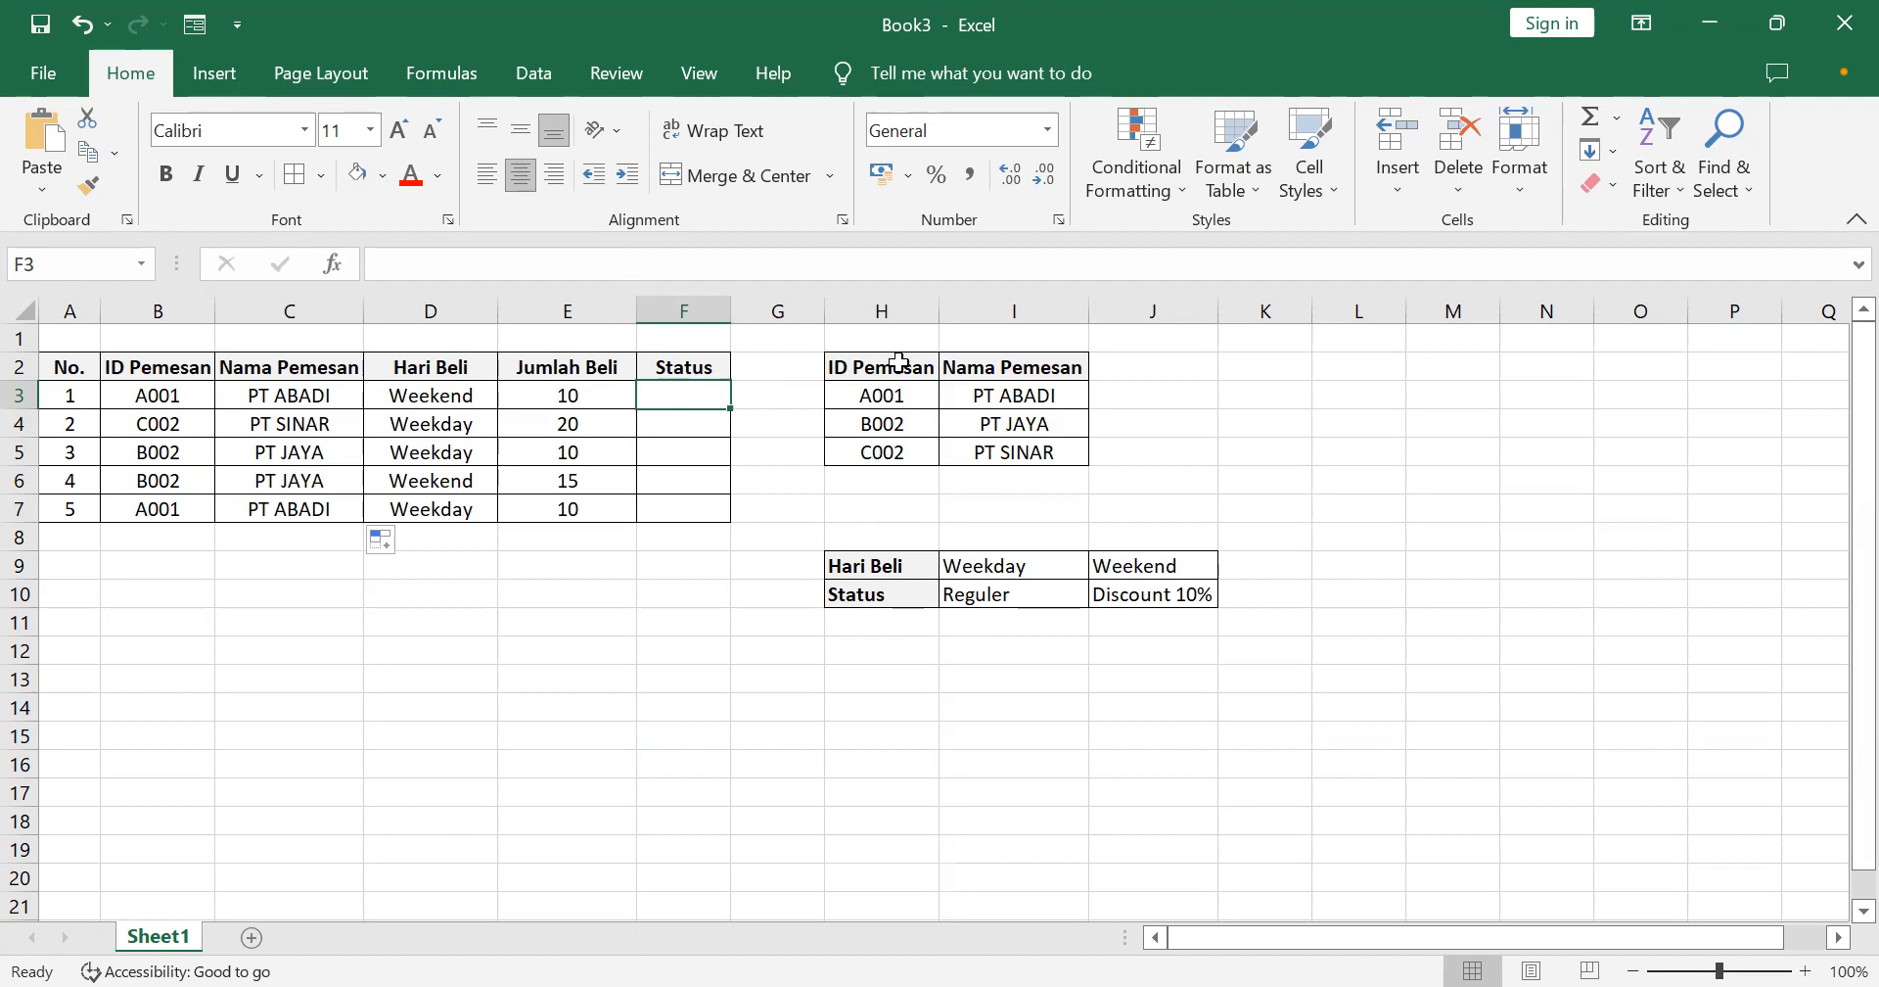
type("=")
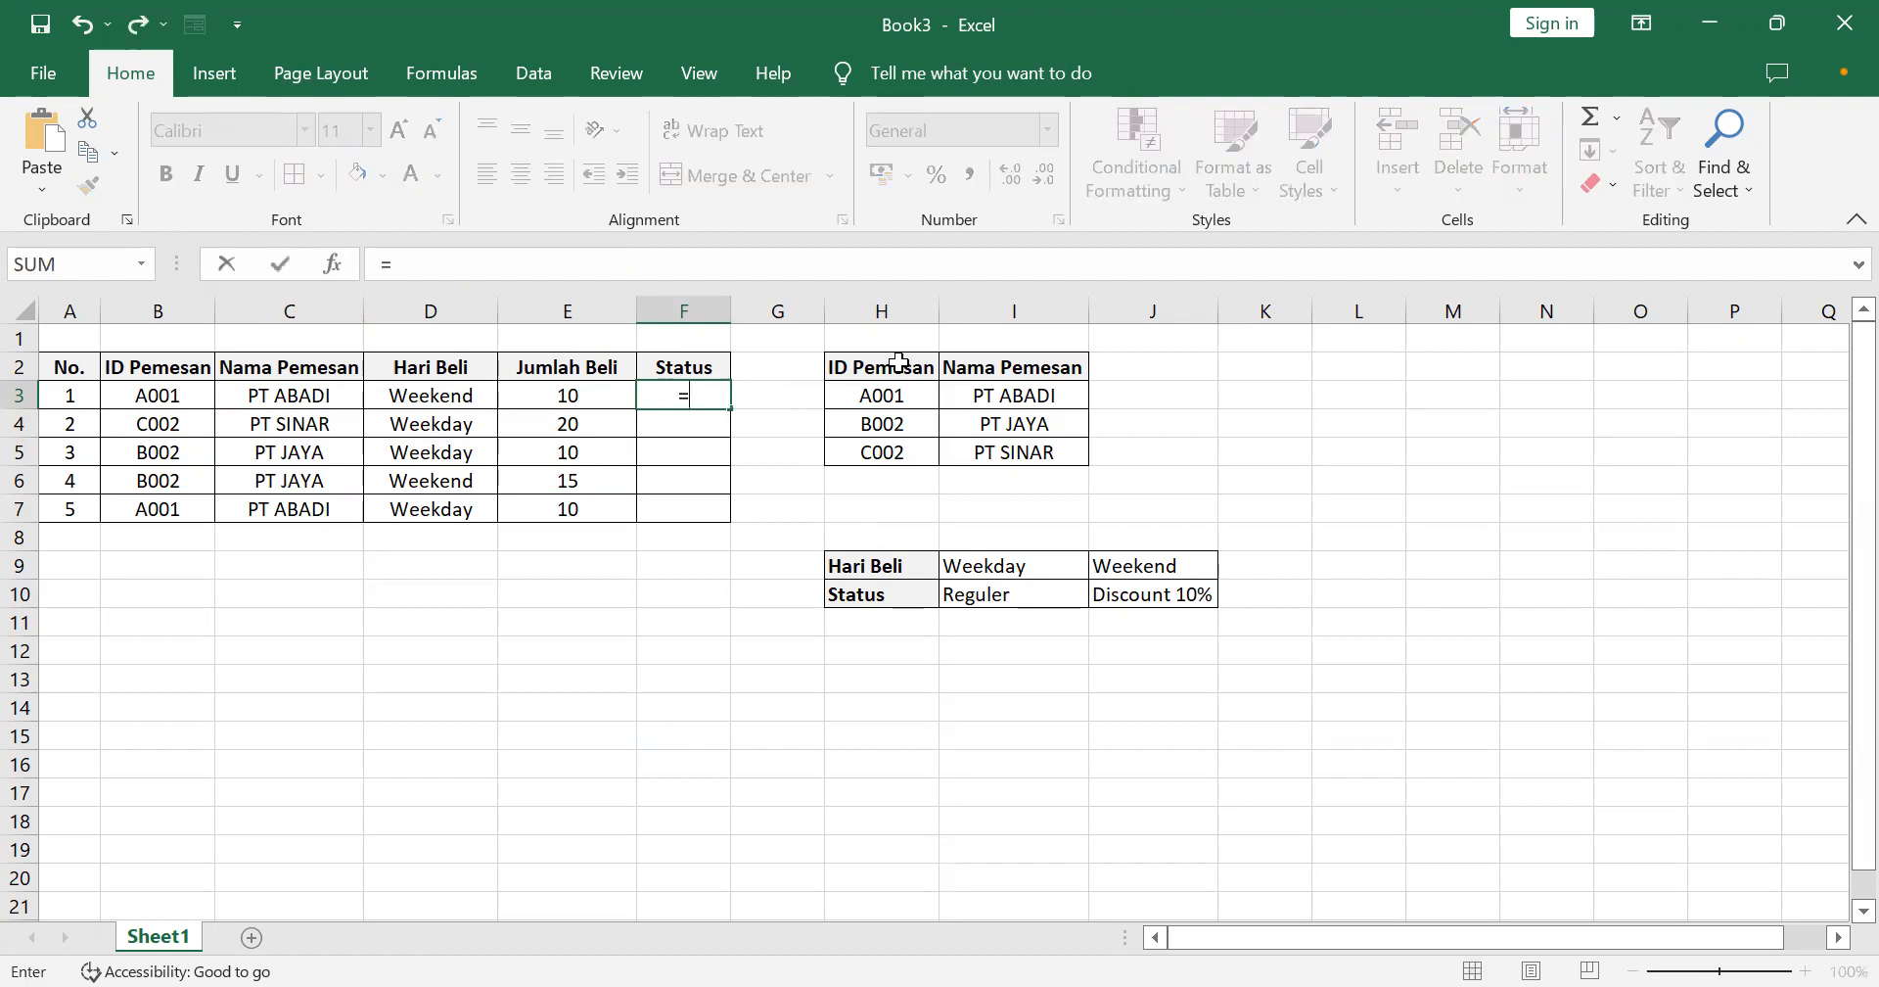
type("vlok")
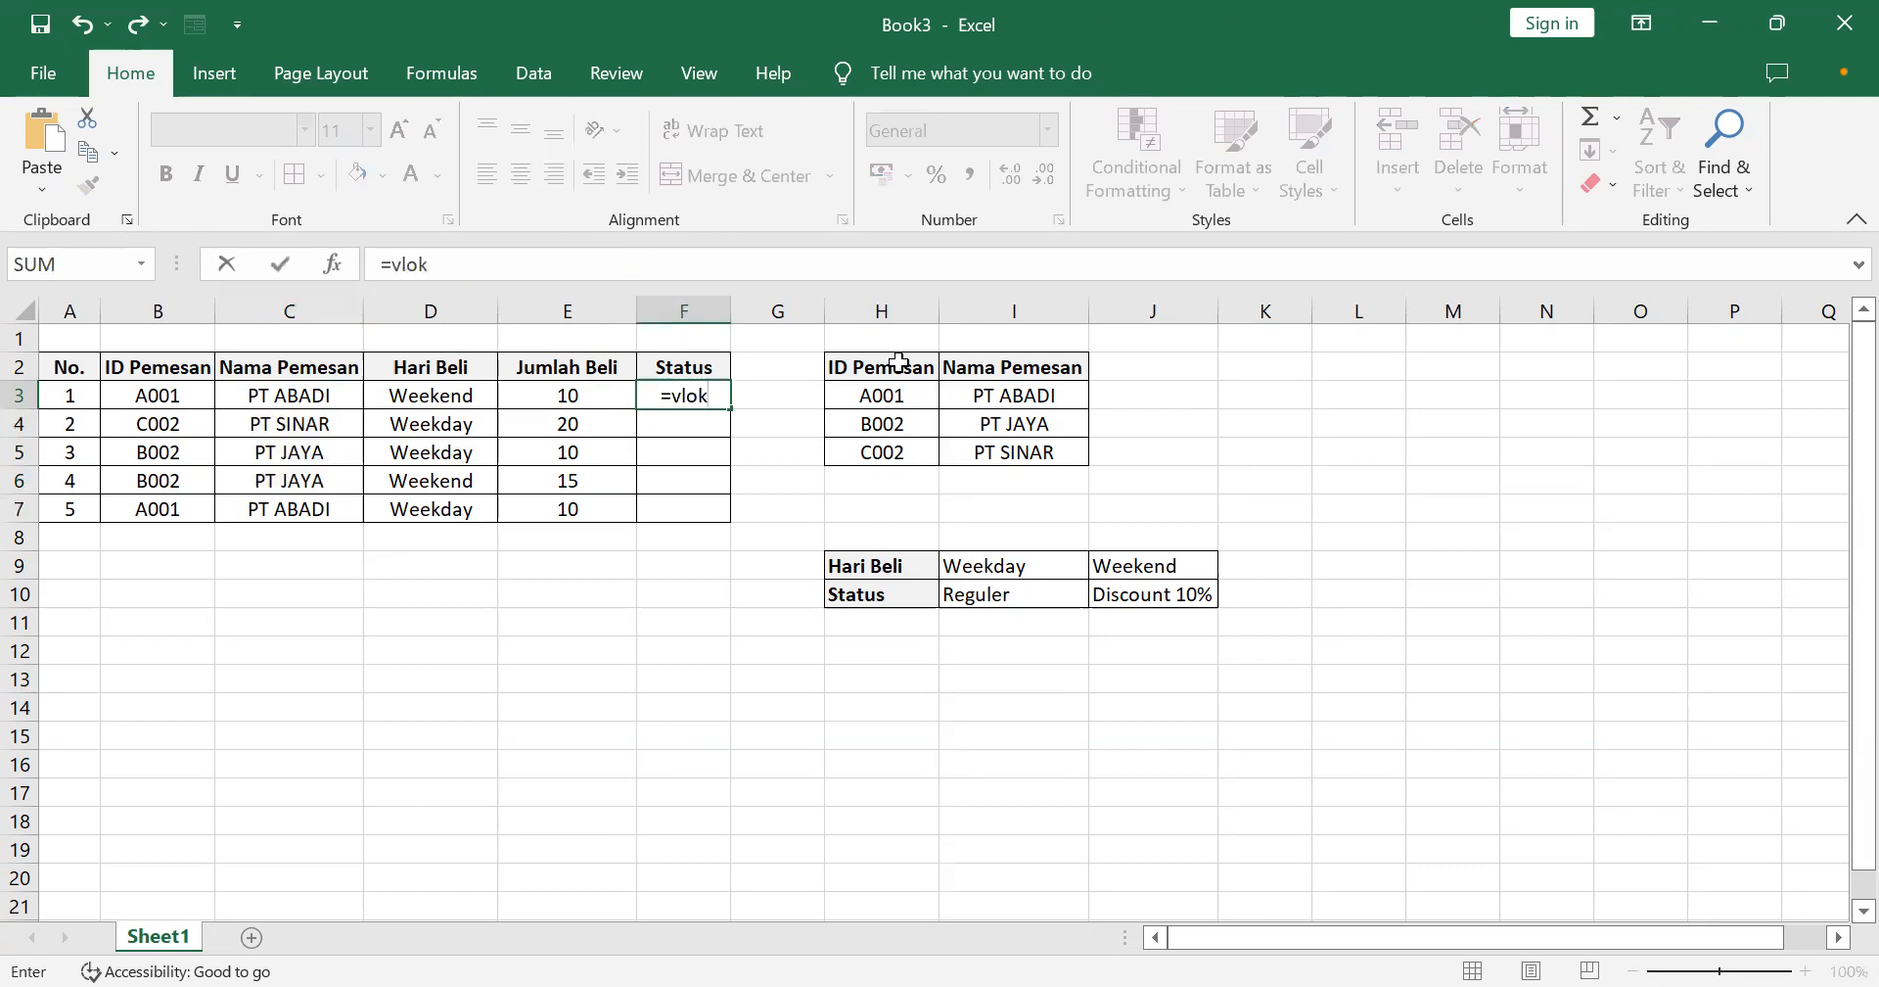
key("BackSpace")
type("ok")
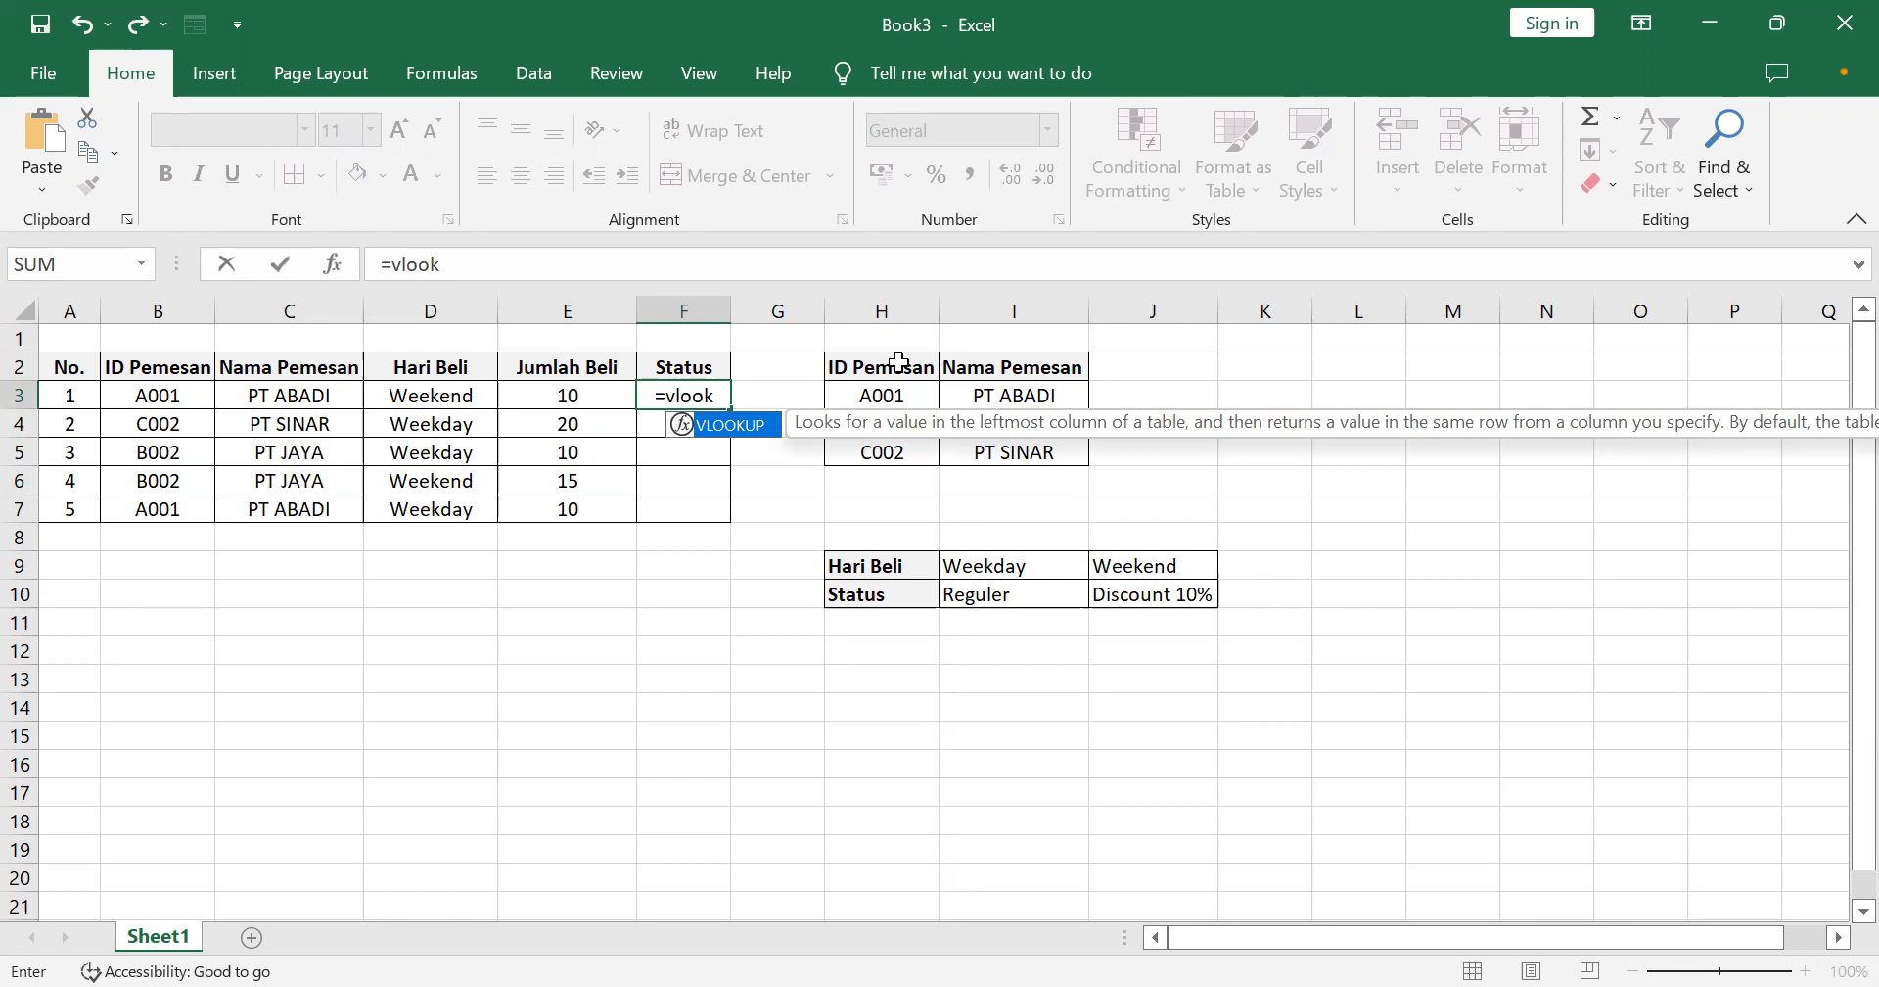
key("BackSpace")
key("BackSpace")
key("BackSpace")
key("BackSpace")
key("BackSpace")
Enter the HLOOKUP function in F3 with the Hari Beli cell D3 as the lookup value.
type("hlookup")
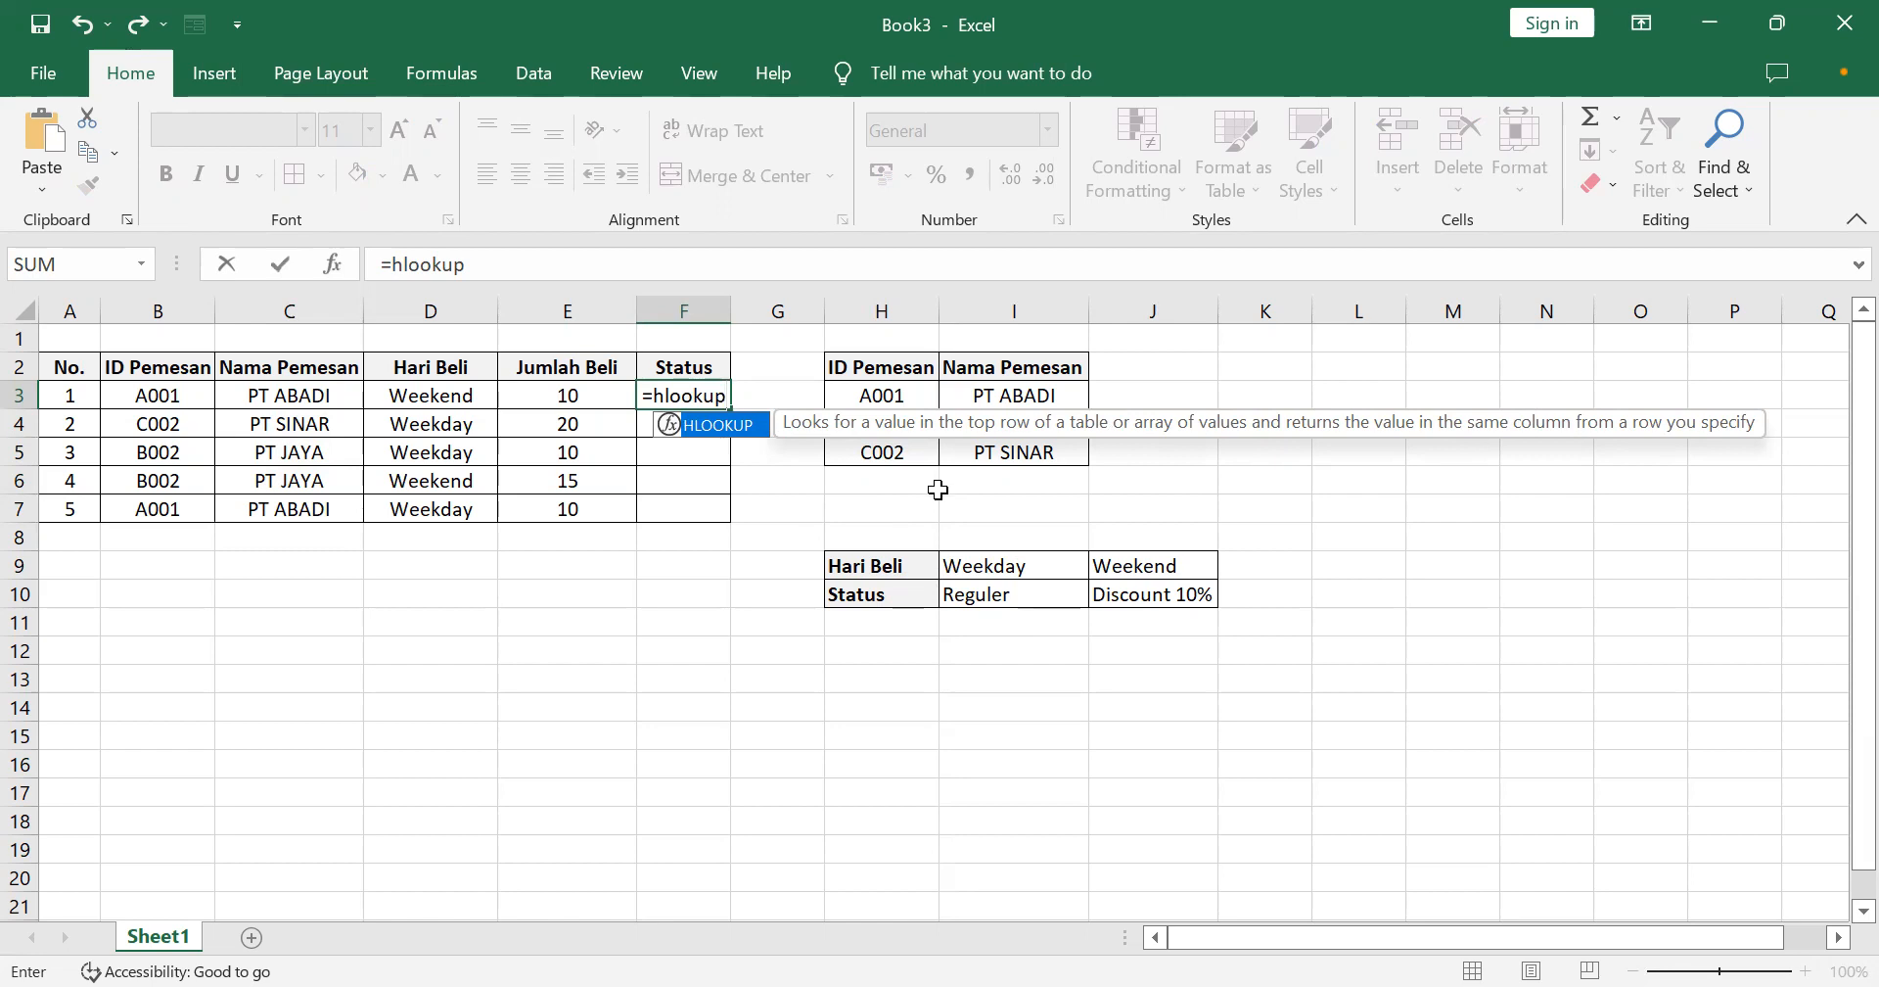
type("(")
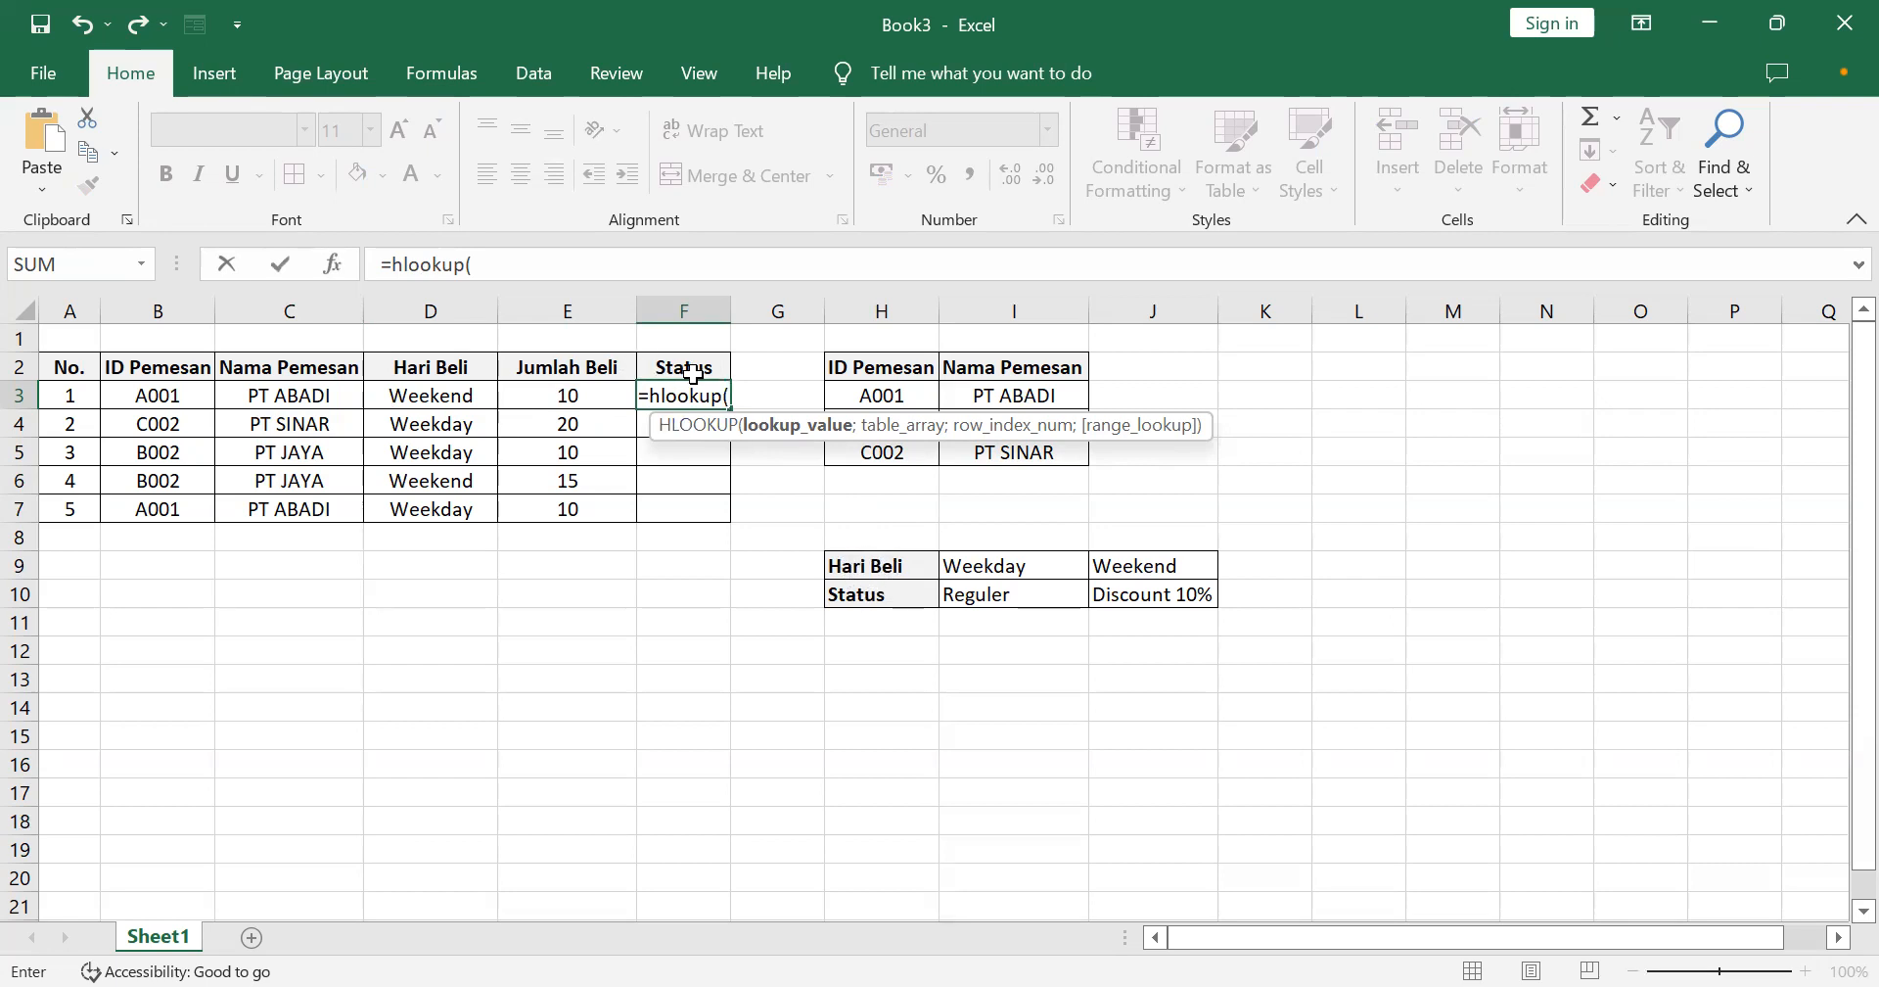
left_click(453, 394)
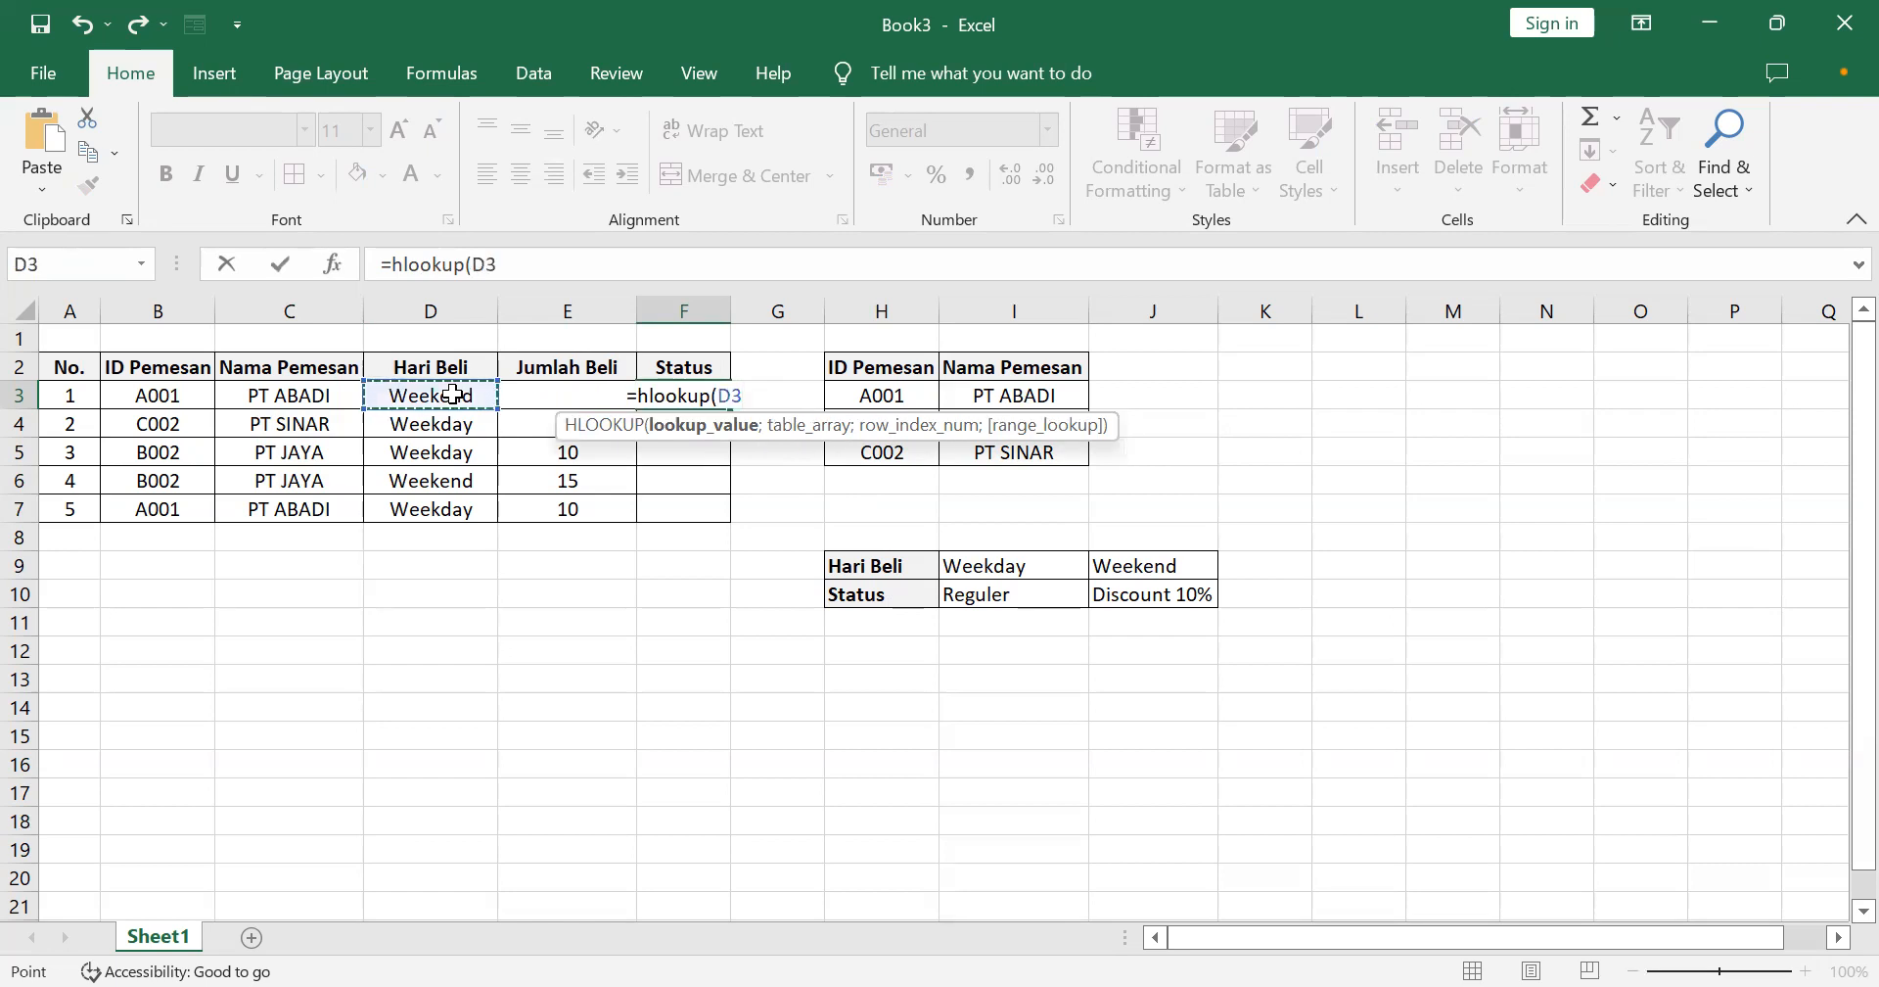
type(";")
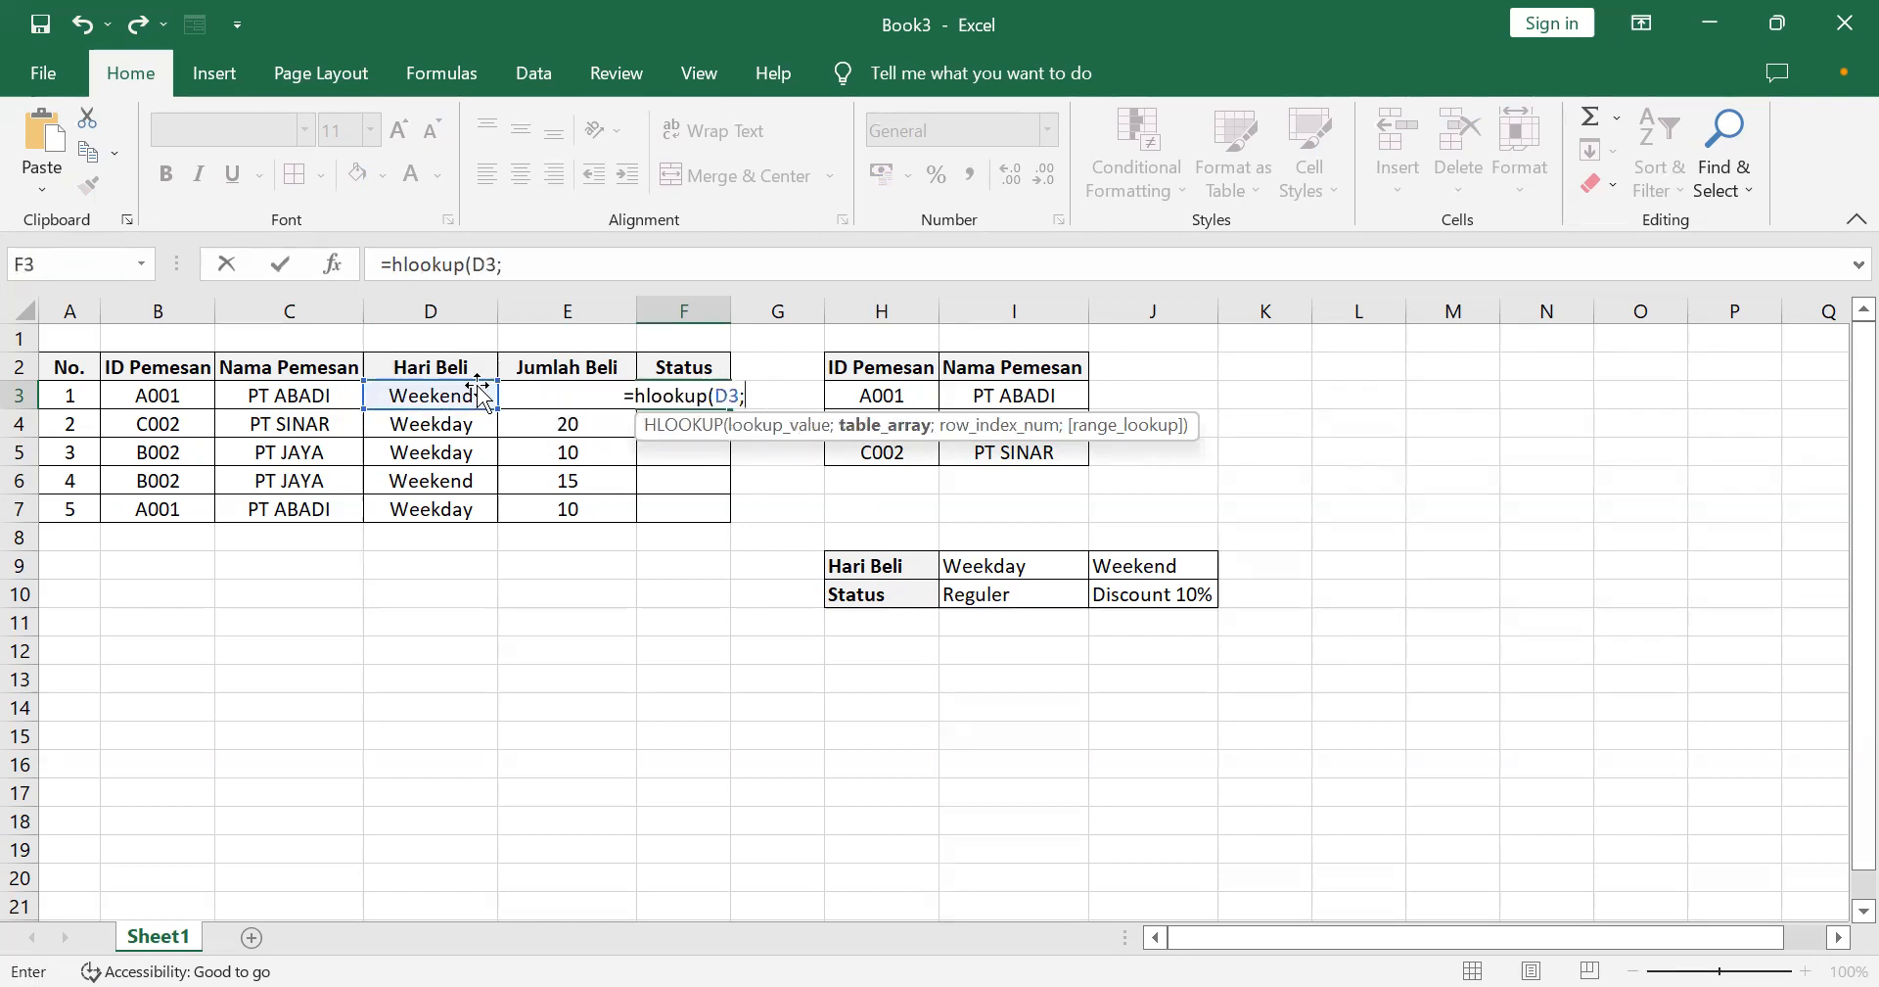
Set the HLOOKUP table array to the Hari Beli and Status range I9:J10 and make it absolute as $I$9:$J$10.
left_click(986, 566)
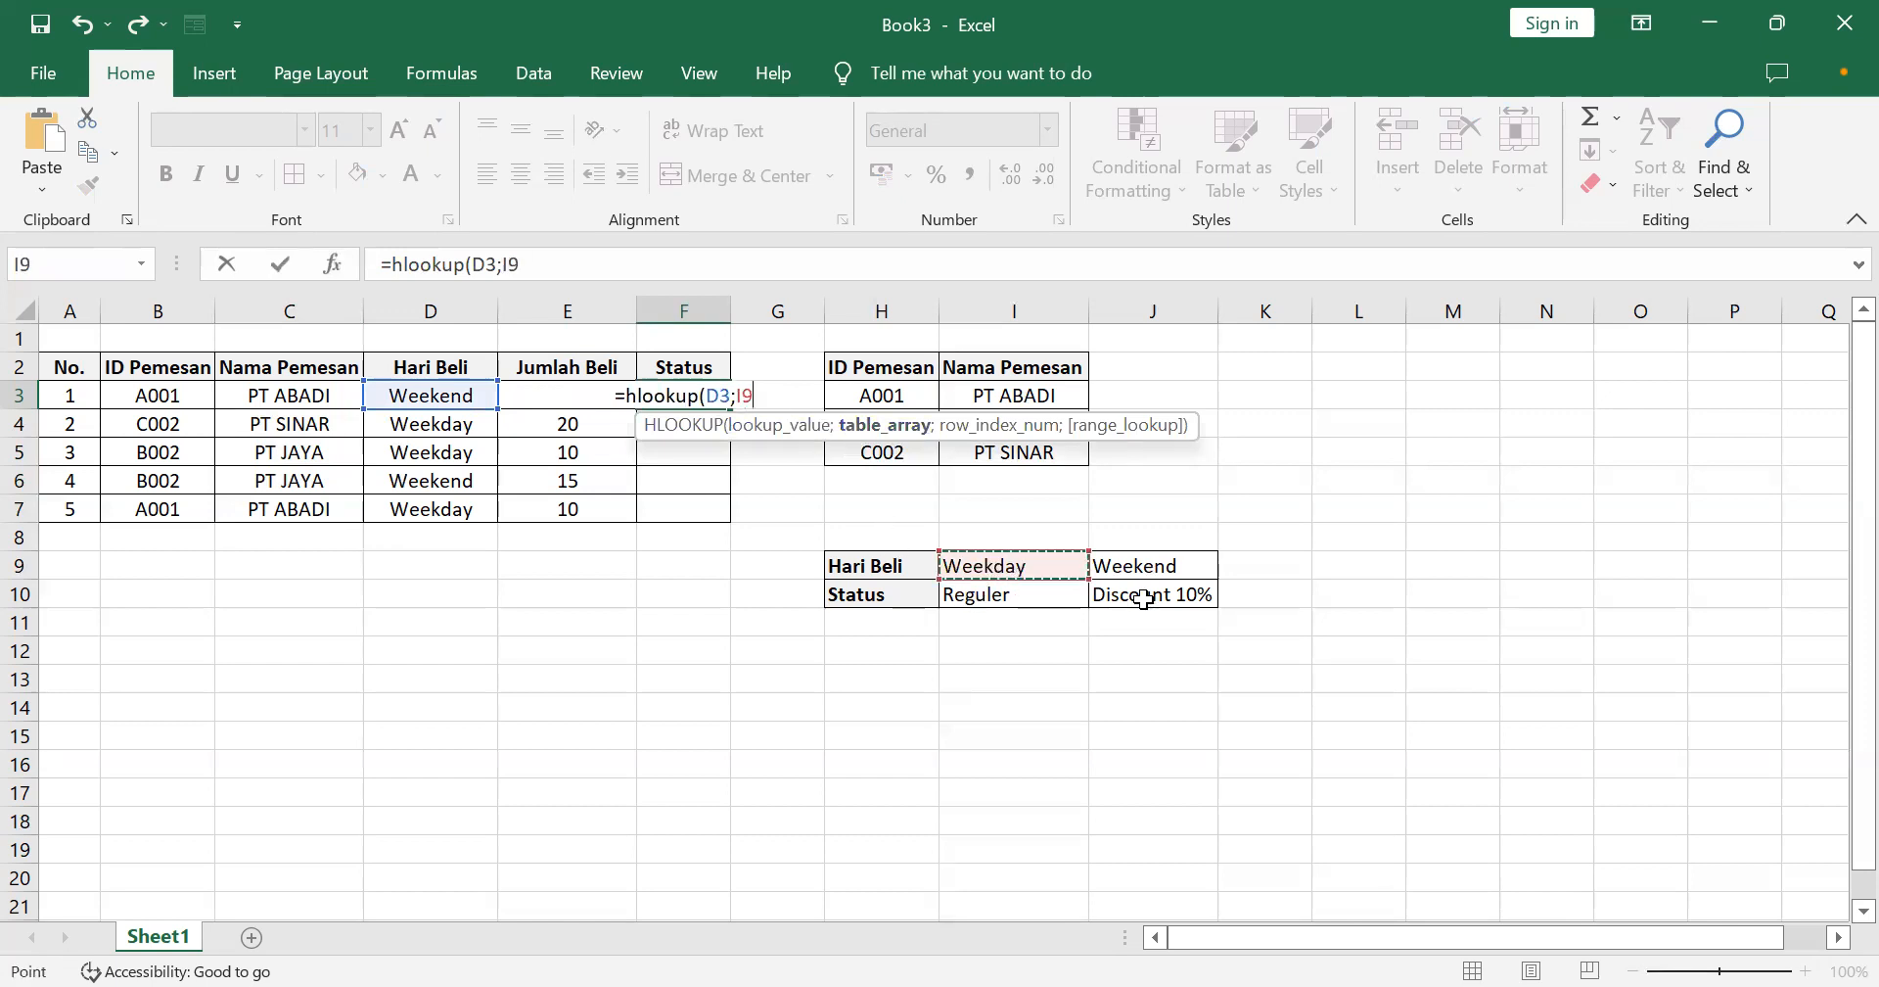
mouse_move(1143, 599)
left_mouse_down()
mouse_move(1103, 567)
mouse_move(1161, 595)
left_mouse_up()
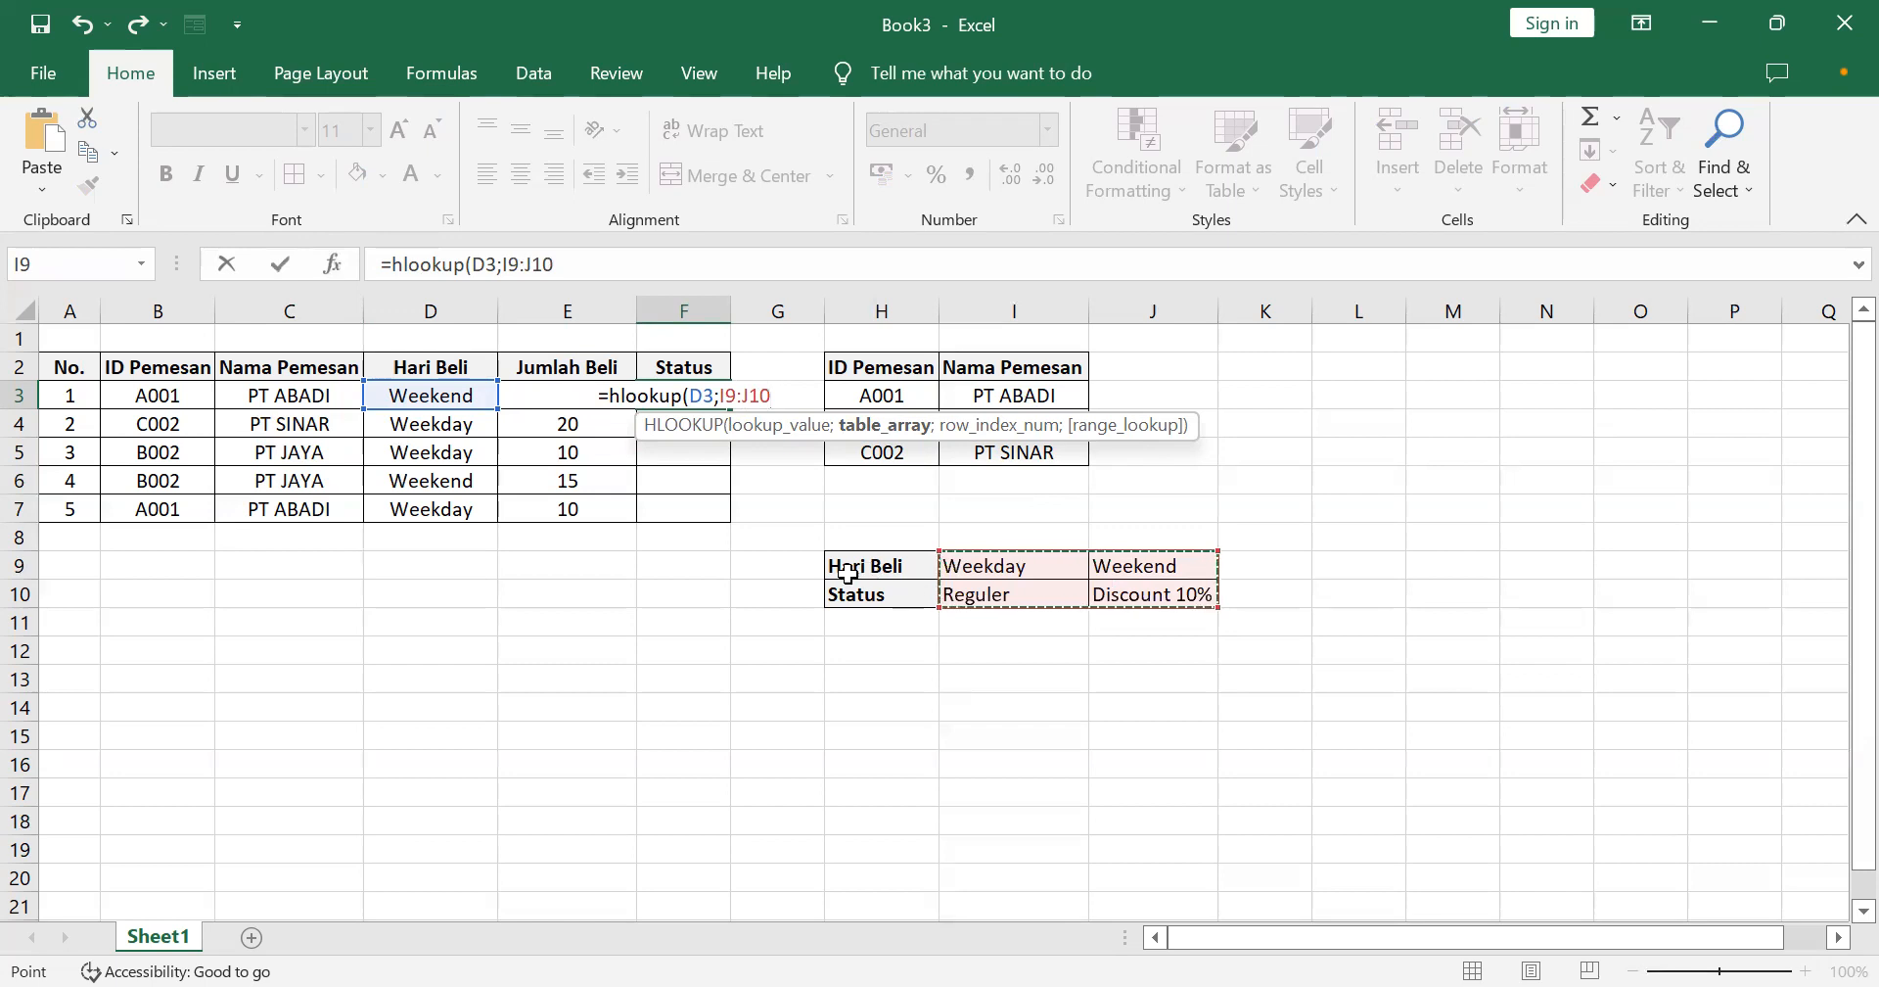
left_click(1002, 565)
key("shift+Right")
key("shift+Down")
left_click_drag(721, 396, 780, 397)
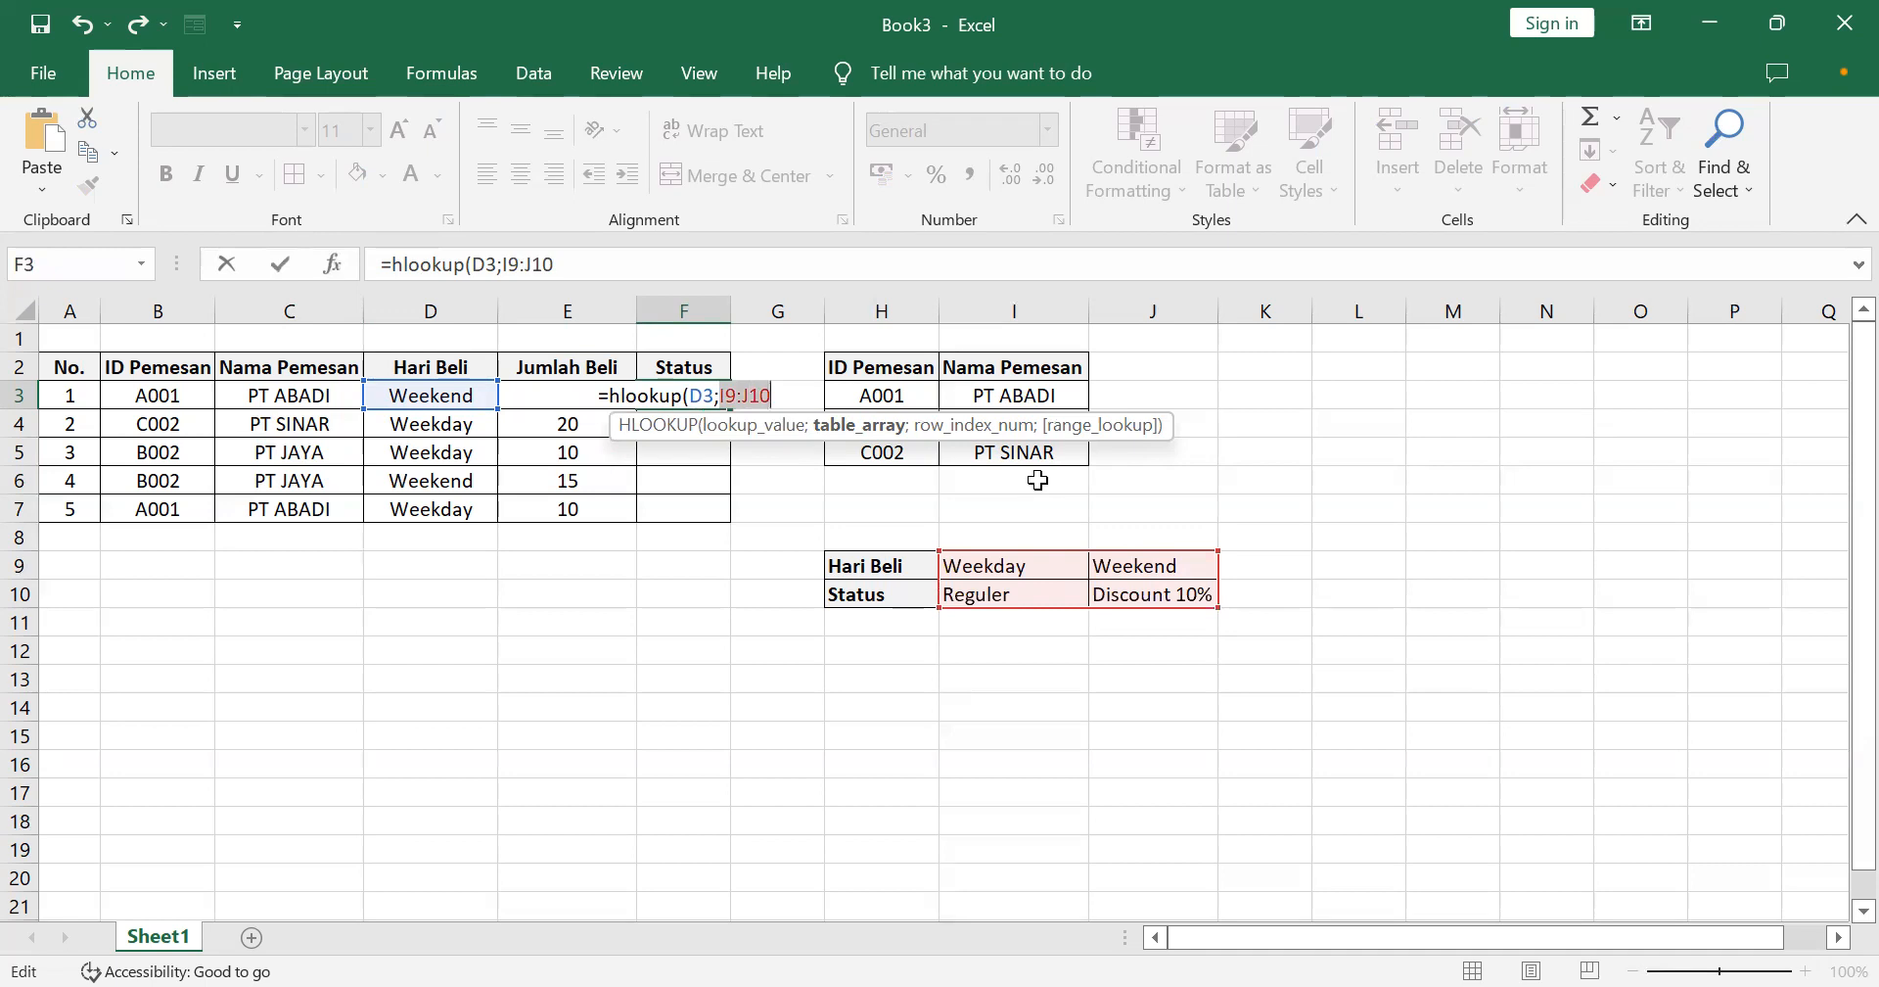
key("F4")
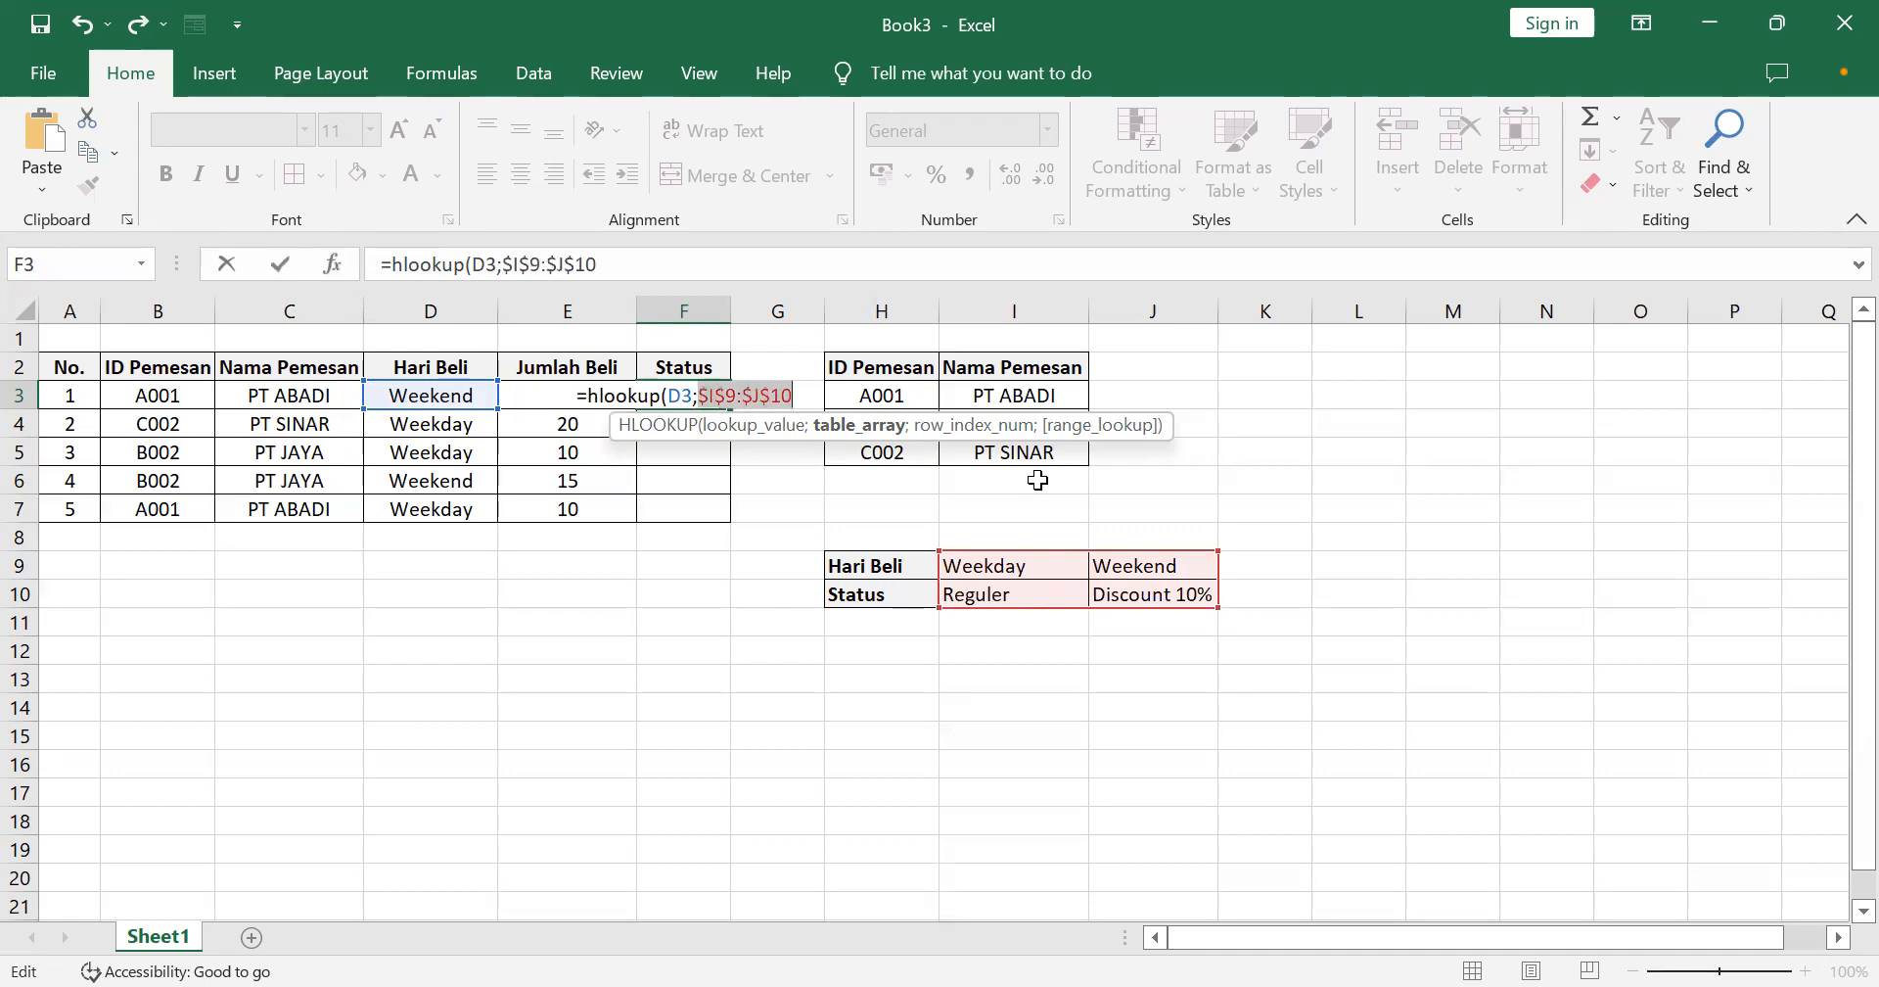
Set the HLOOKUP row index to 2 and complete the formula in F3 as =HLOOKUP(D3;$I$9:$J$10;2).
type(";")
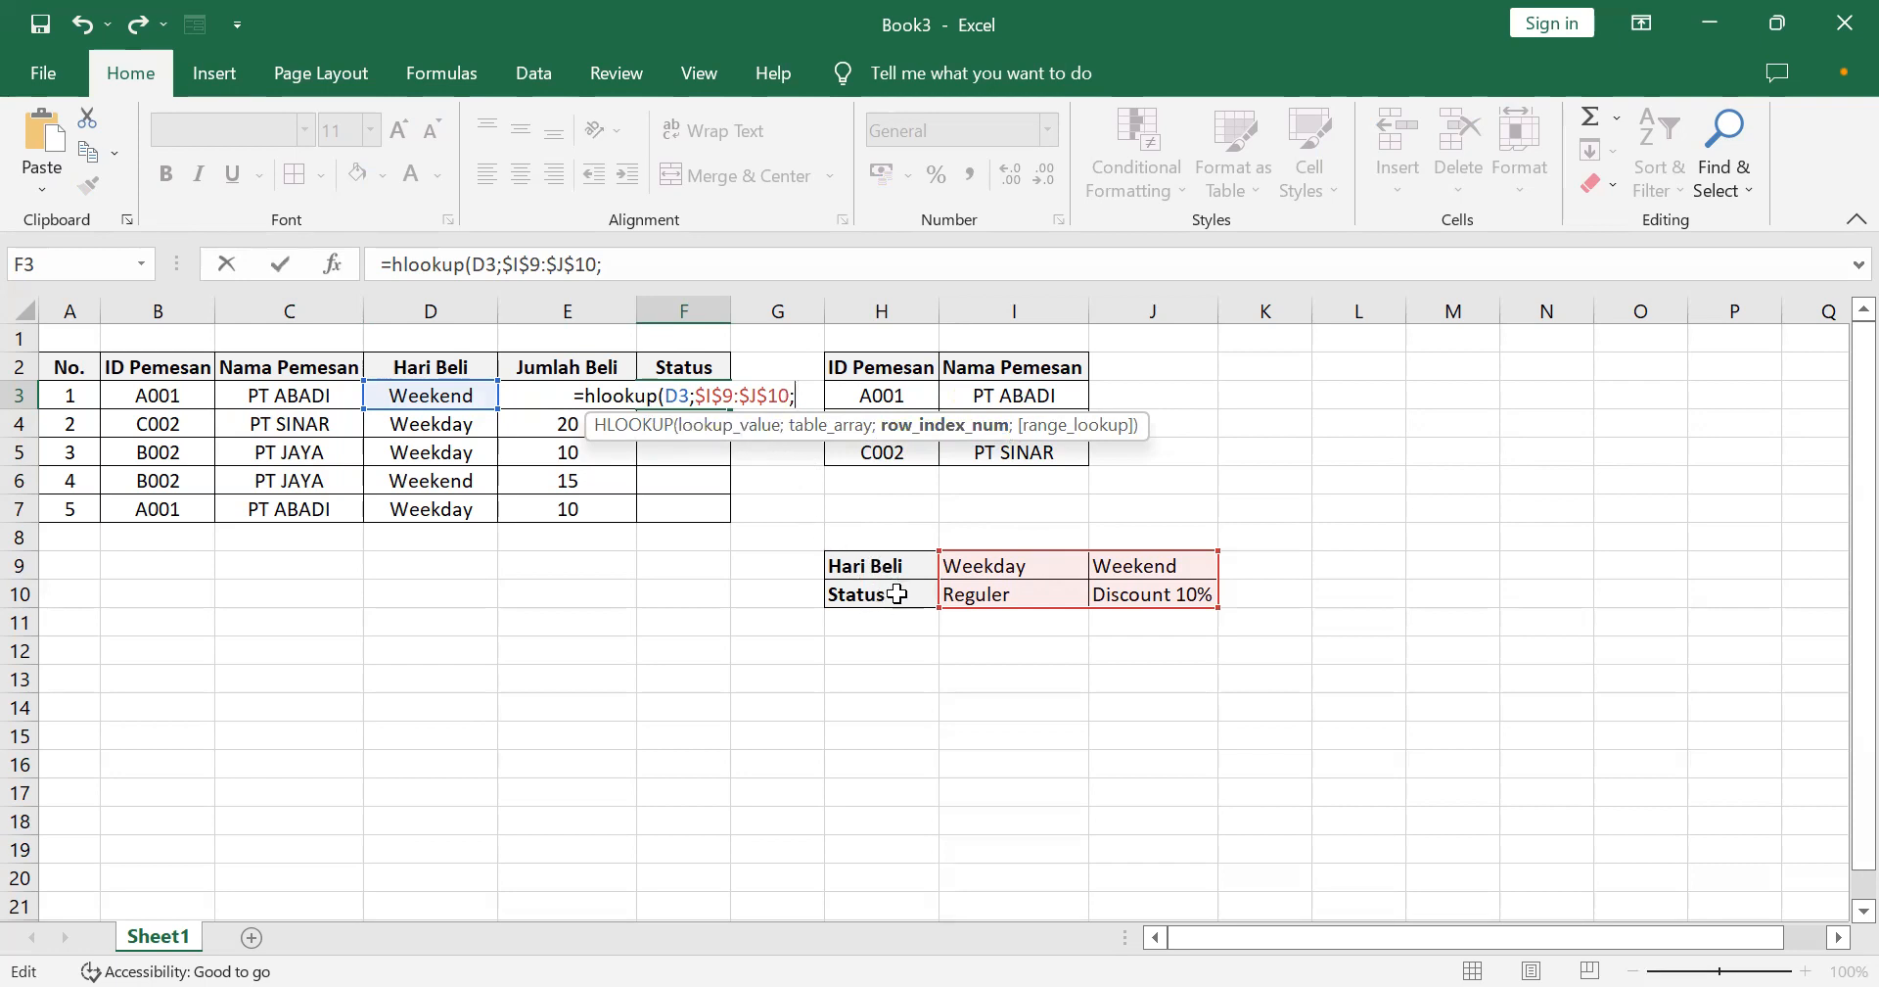
type("2")
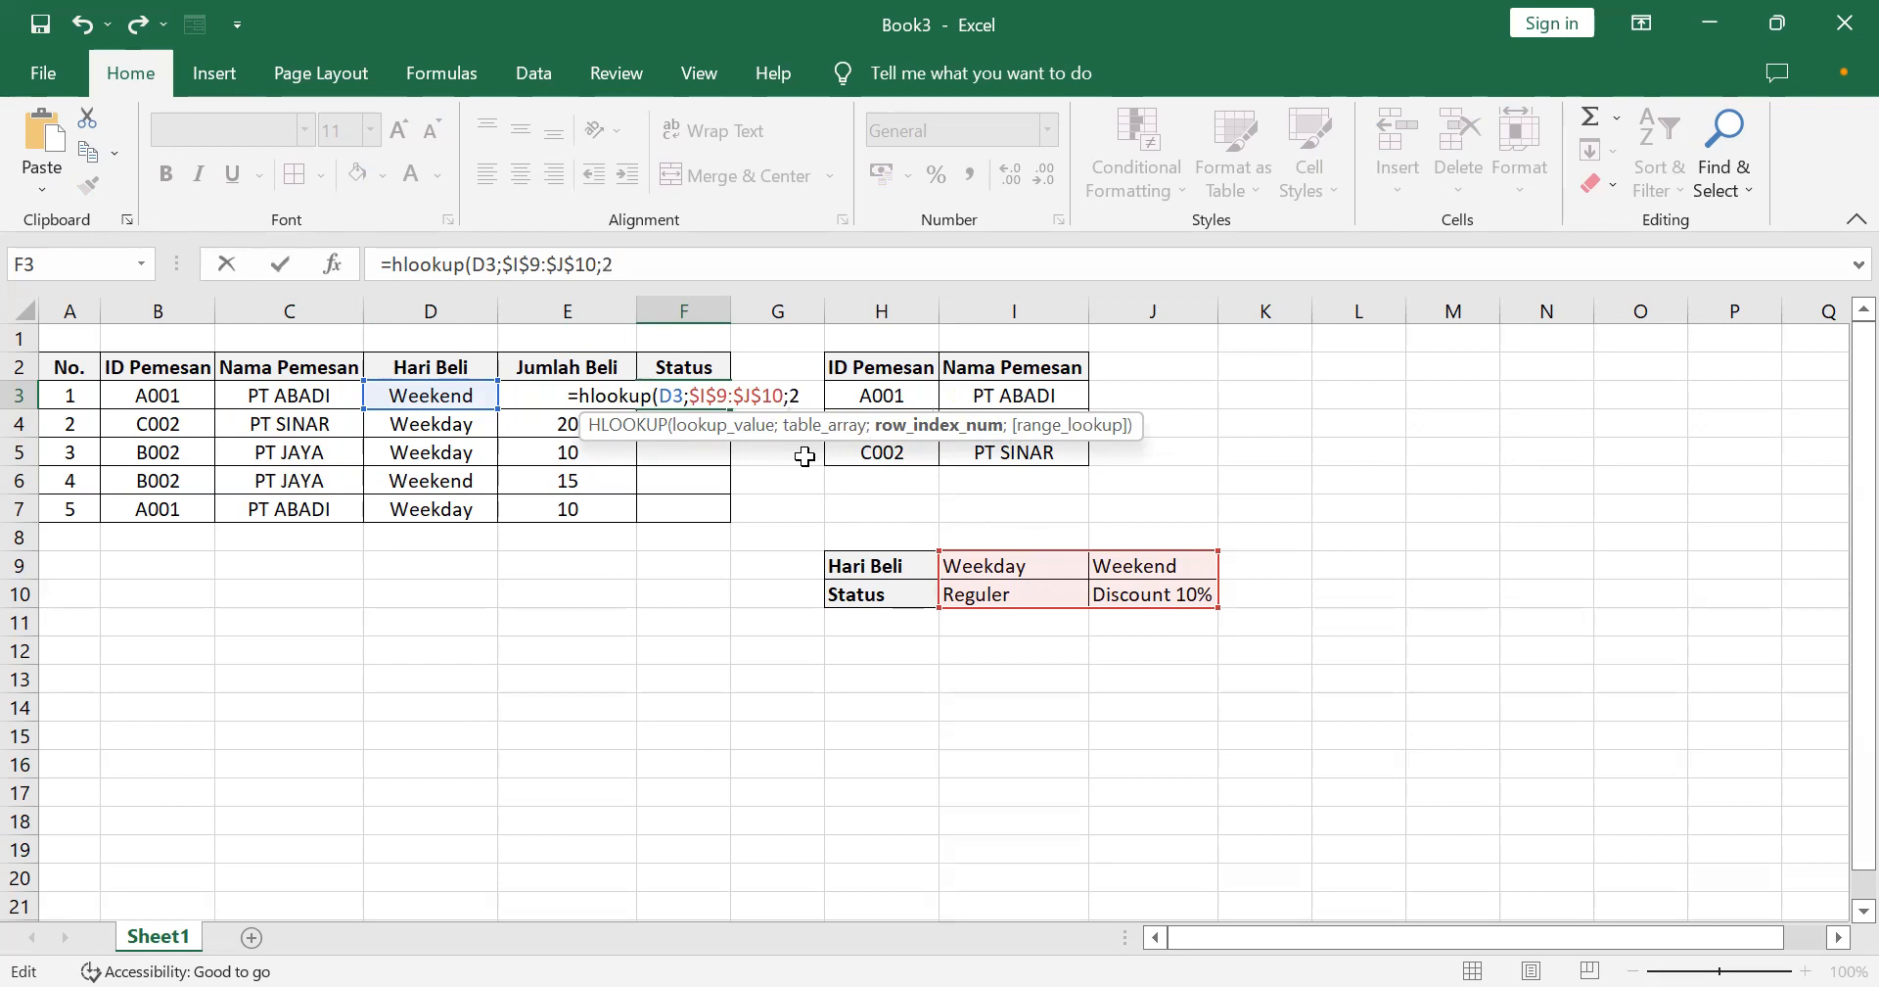
type(")")
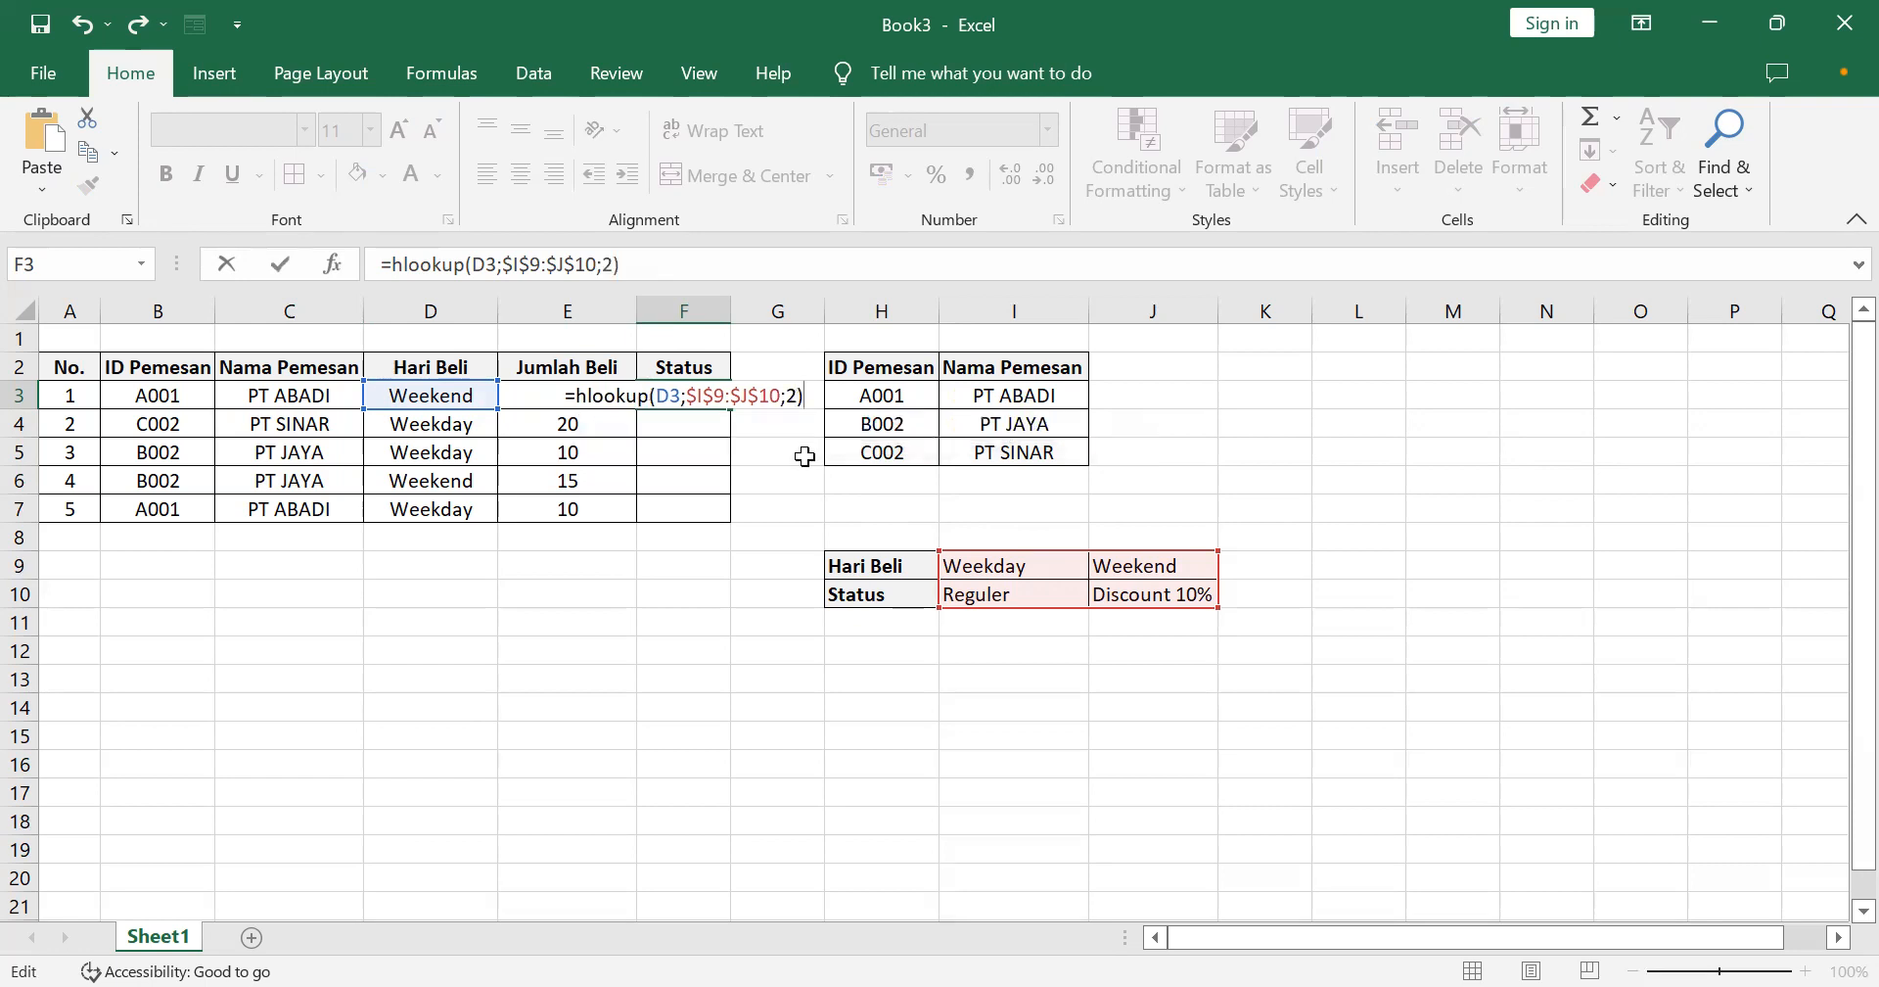
key("Return")
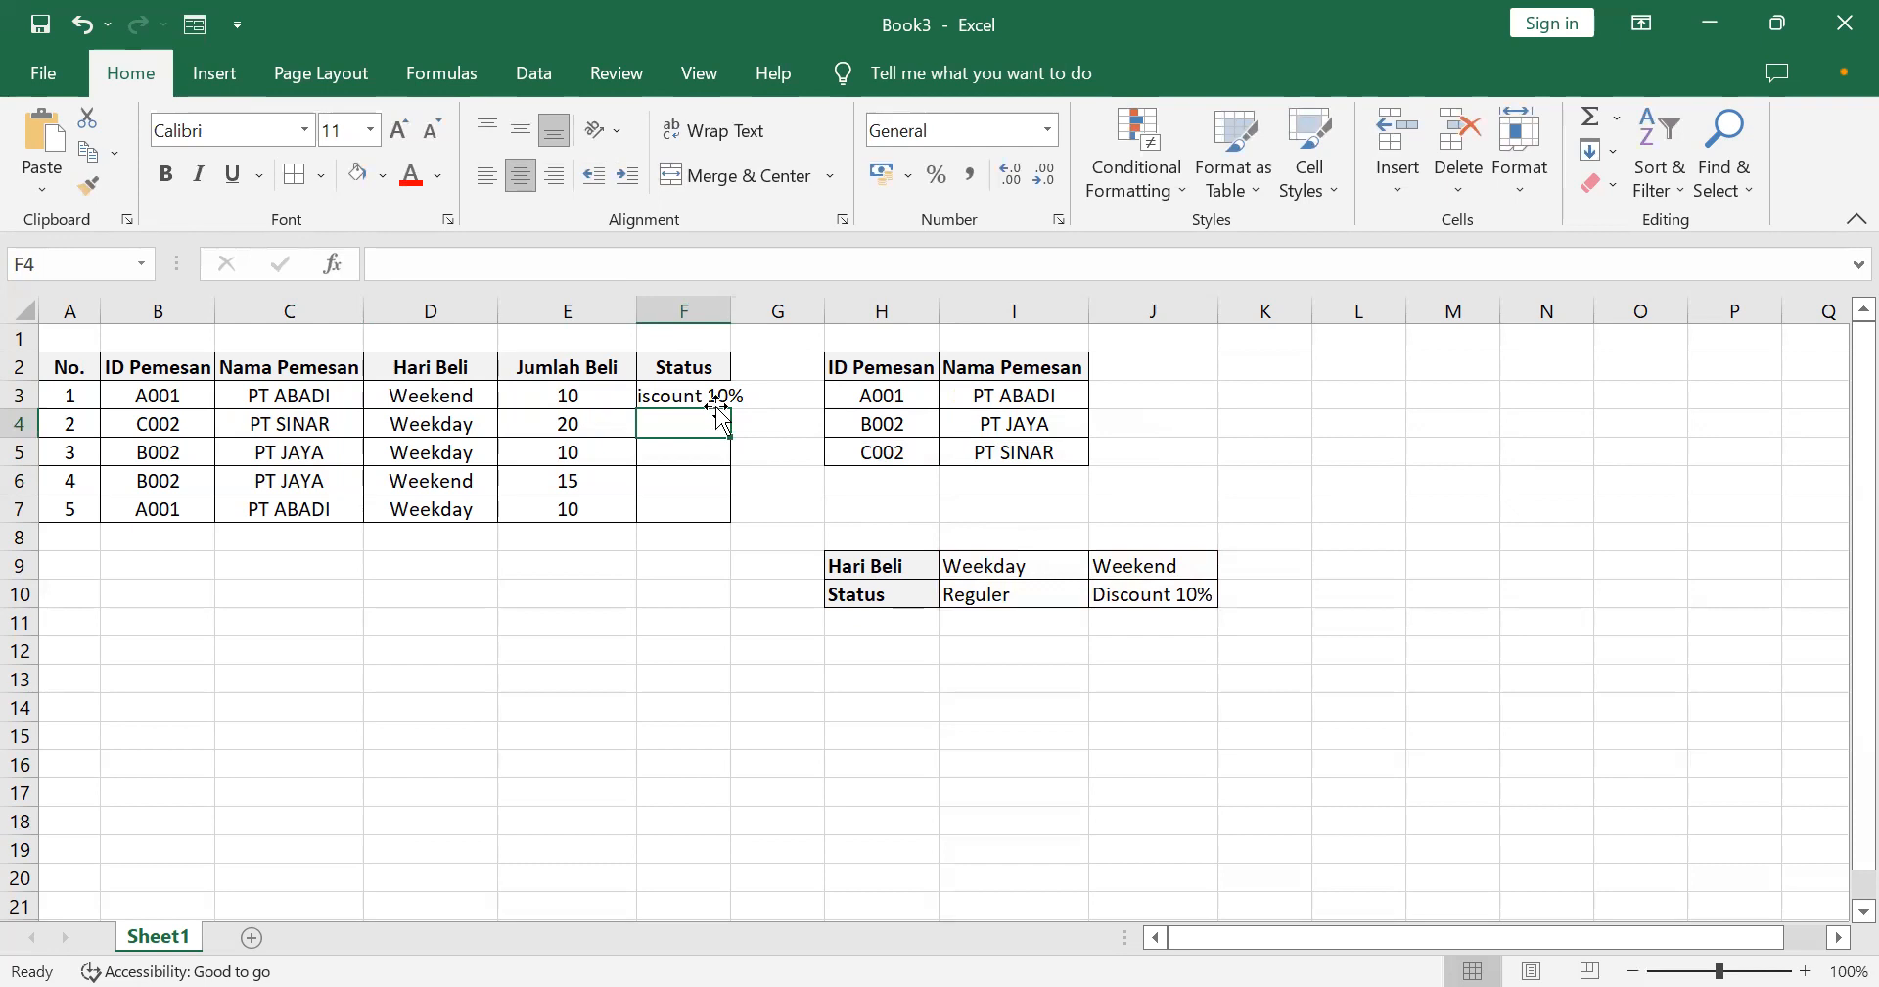
Widen the Status column to fit its text and fill the HLOOKUP formula from F3 down to F7.
left_click(759, 395)
left_click_drag(767, 408, 760, 511)
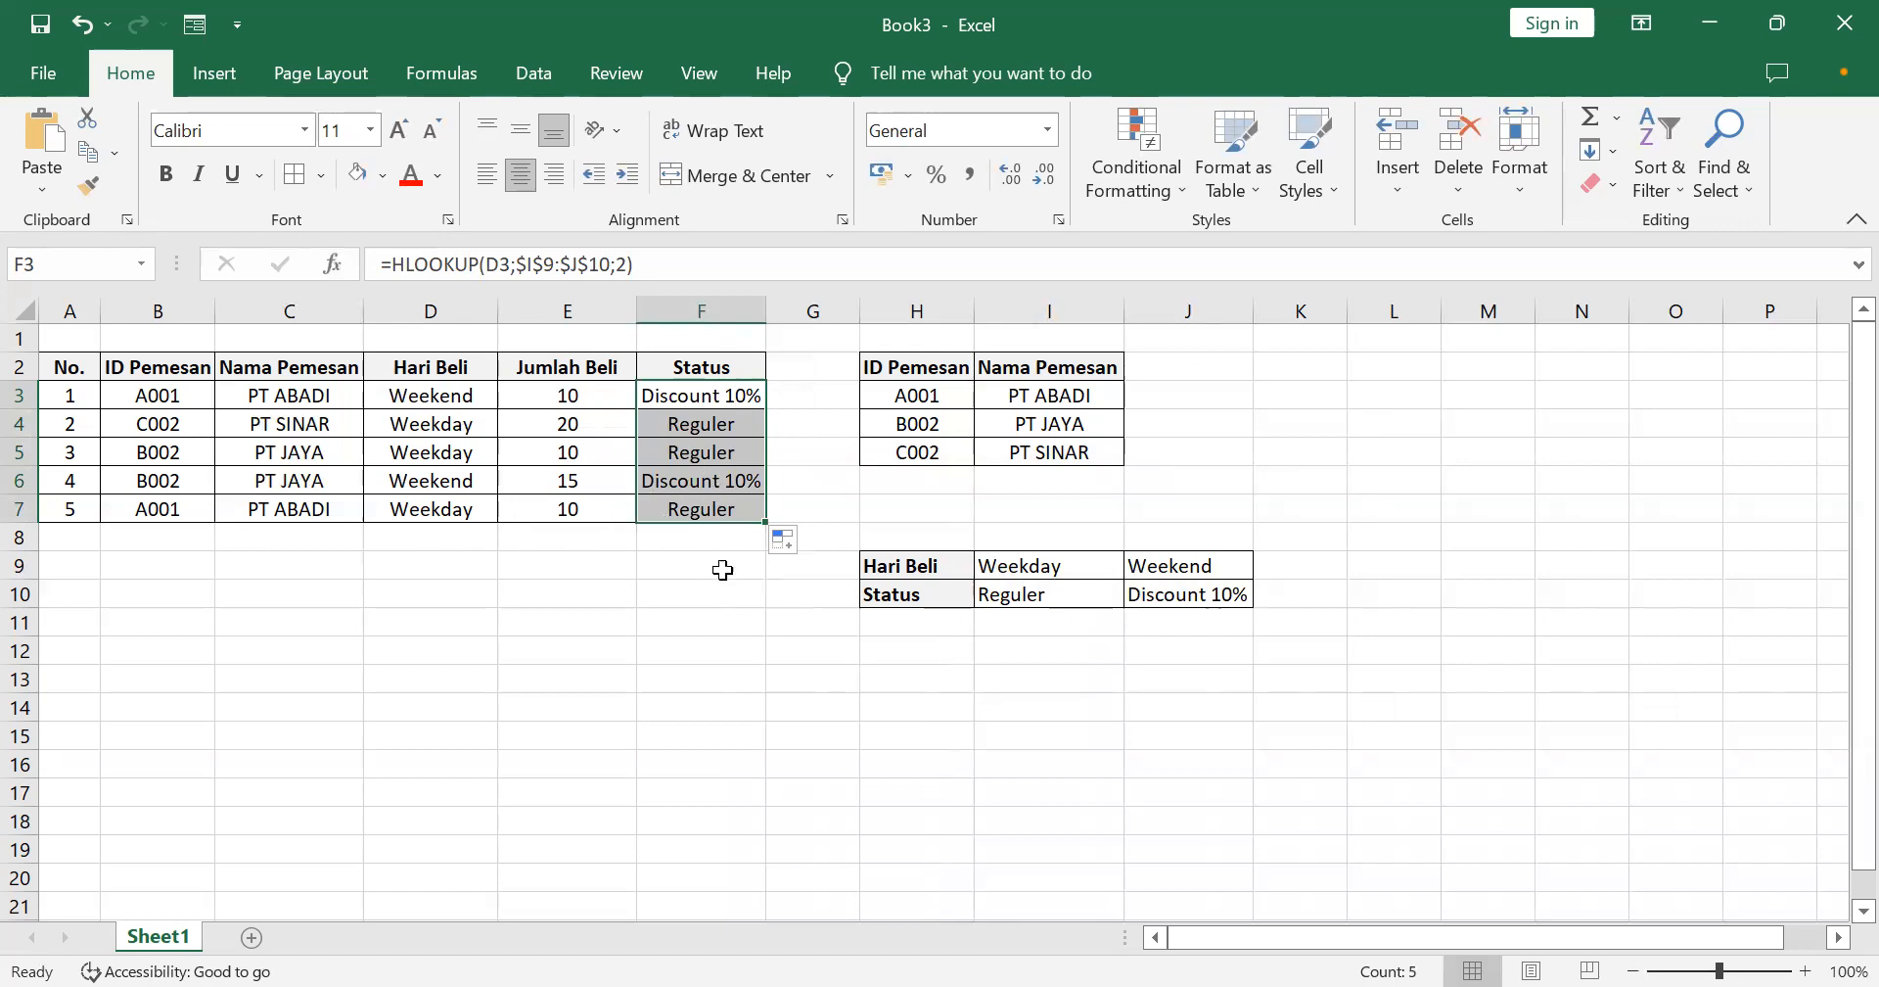
left_click(675, 615)
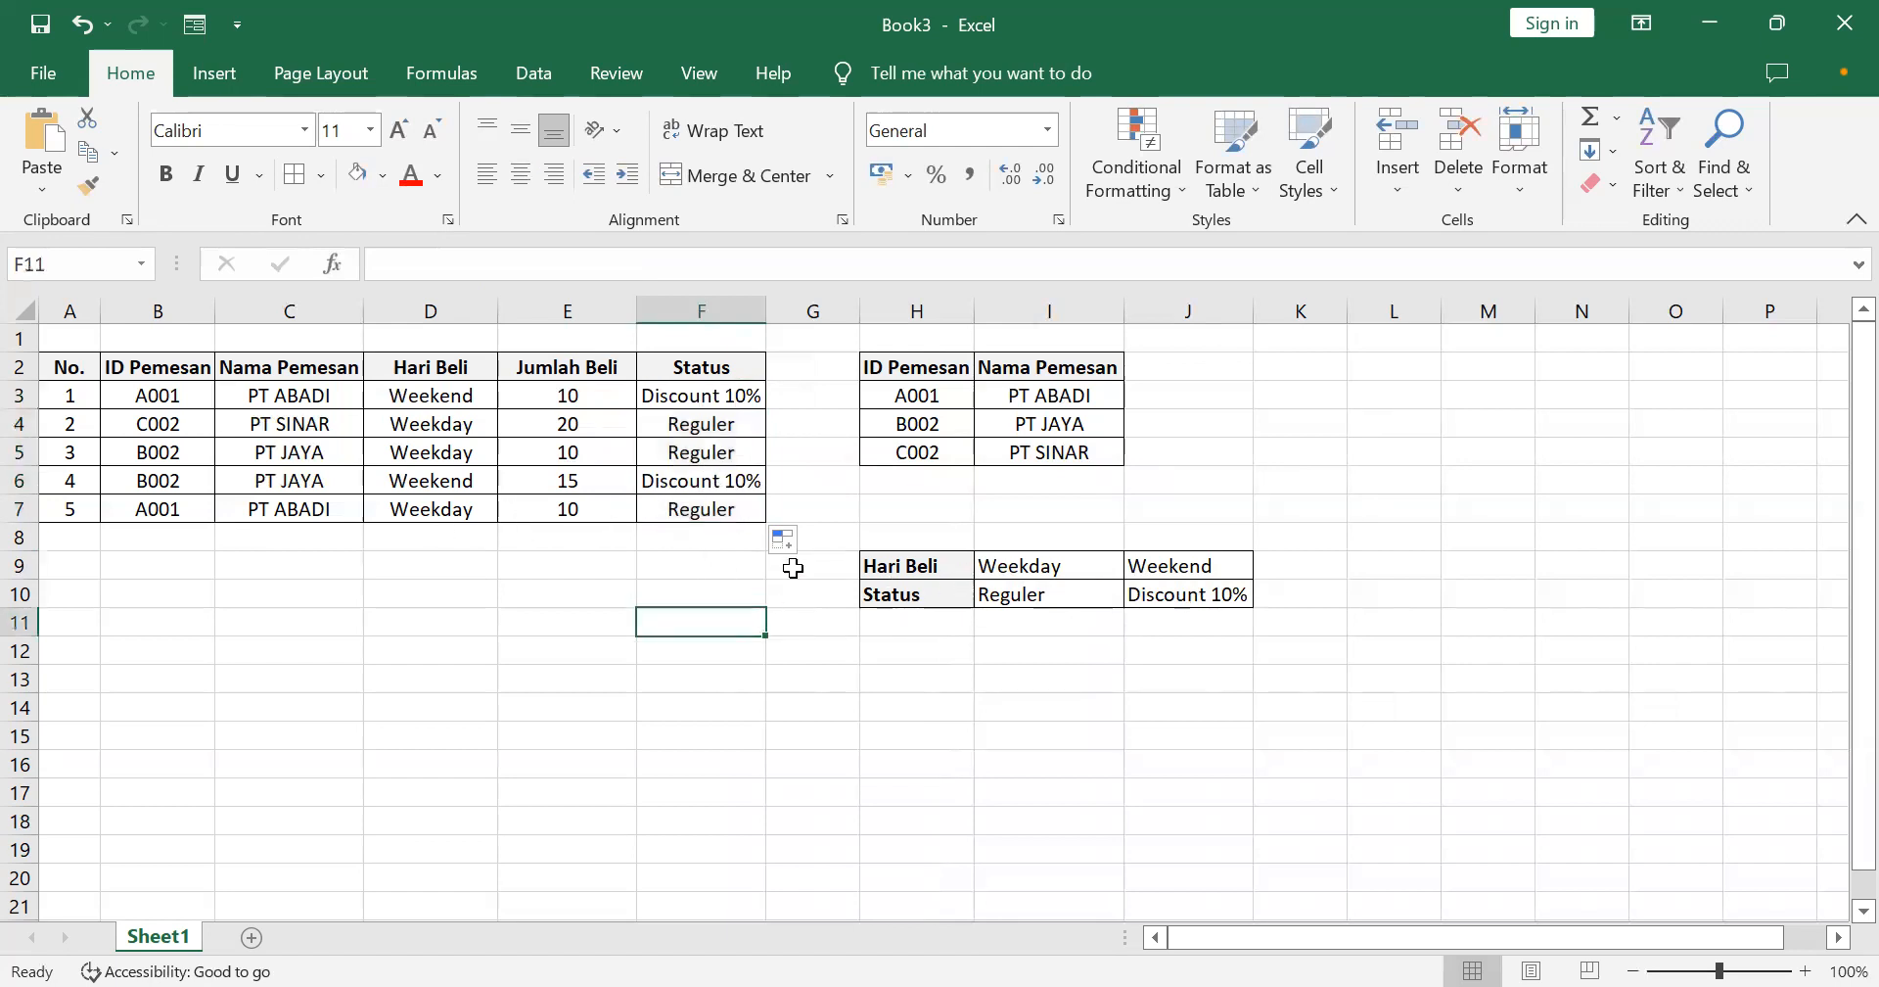